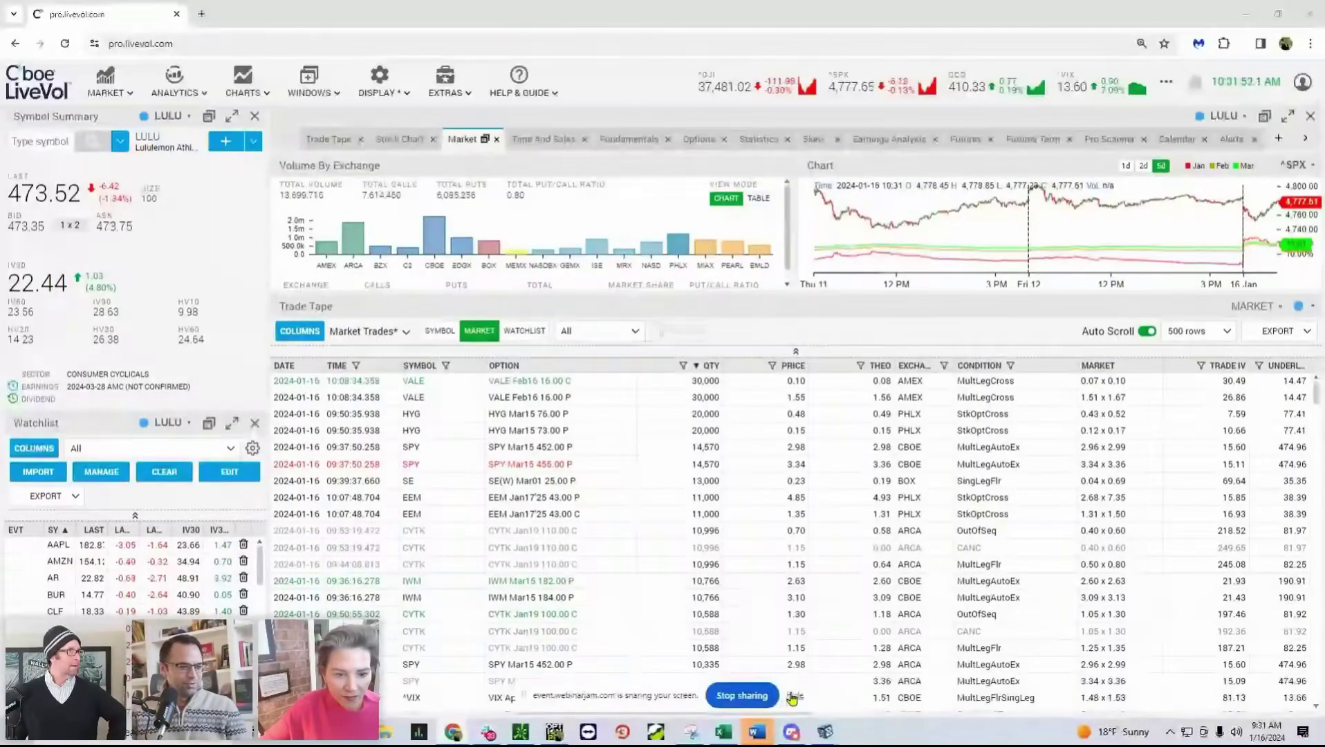
Open the Stock Chart and load ANF's six-month daily candlestick chart.
click(794, 695)
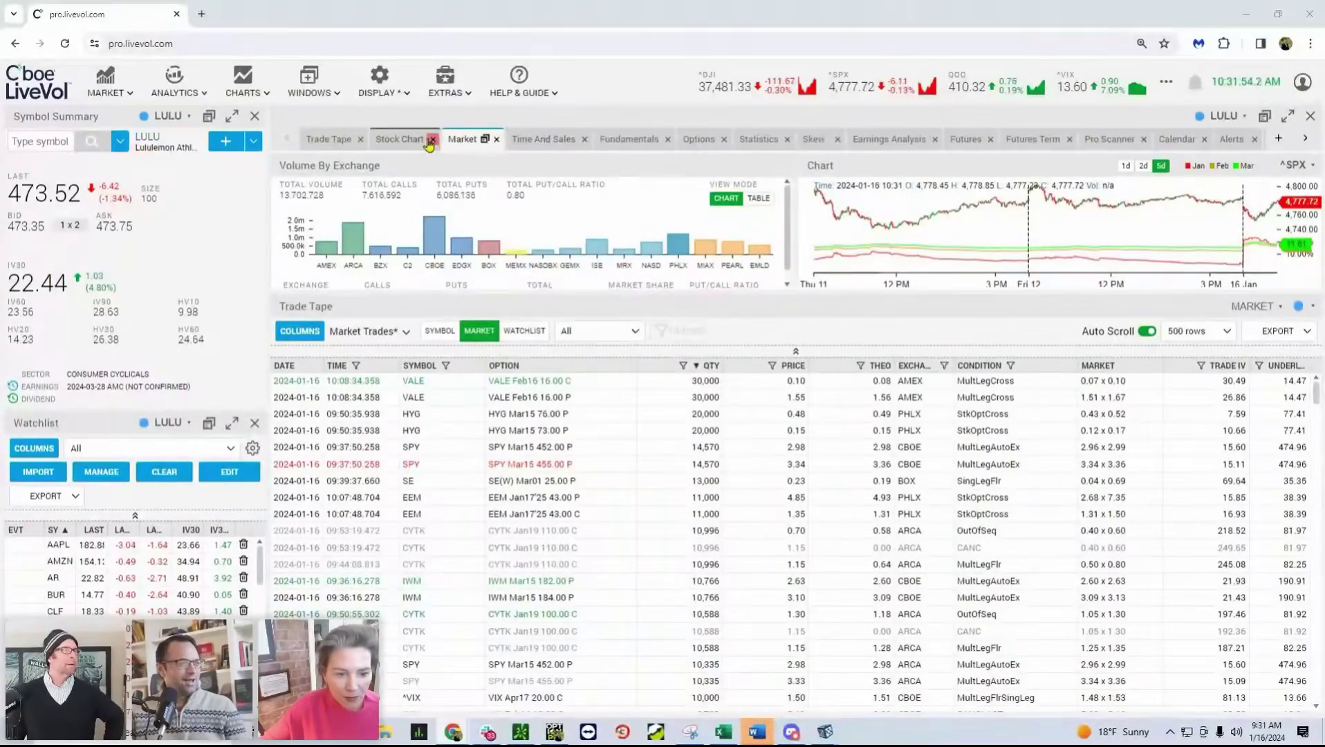
click(401, 141)
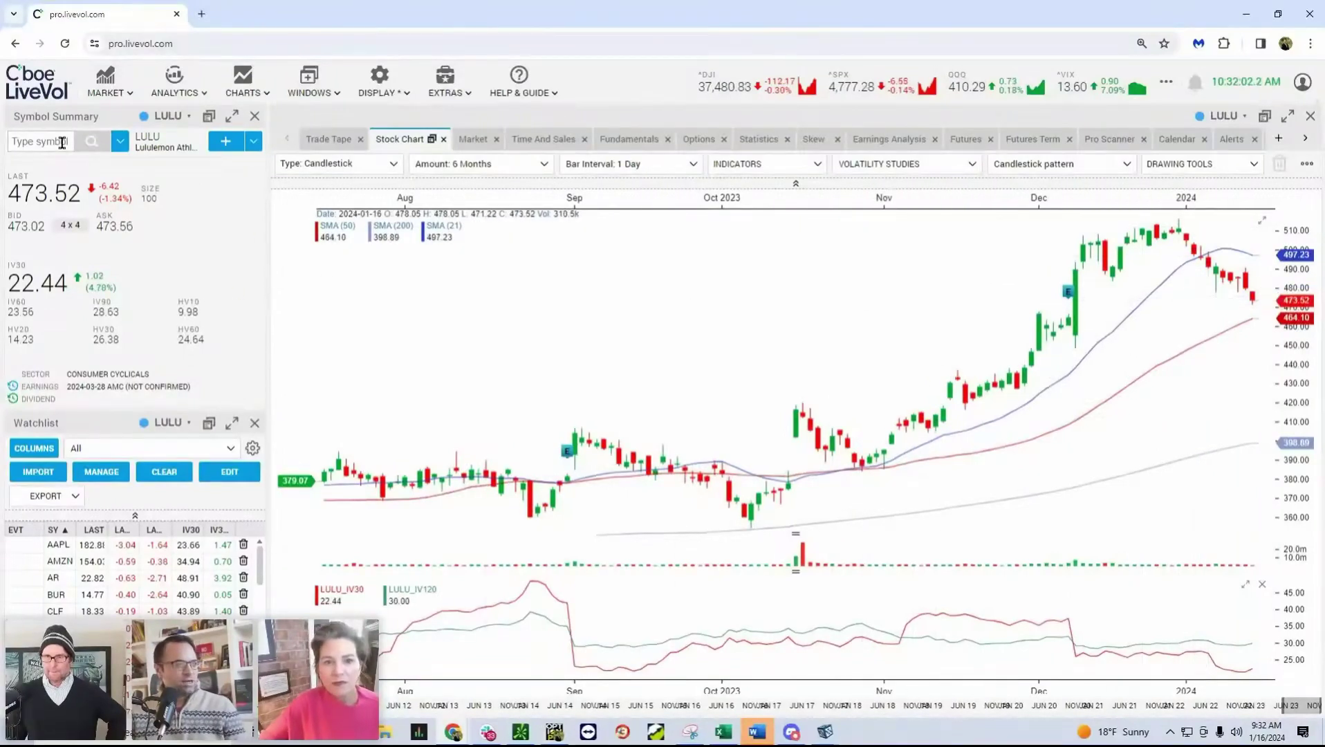
click(36, 142)
text(anf)
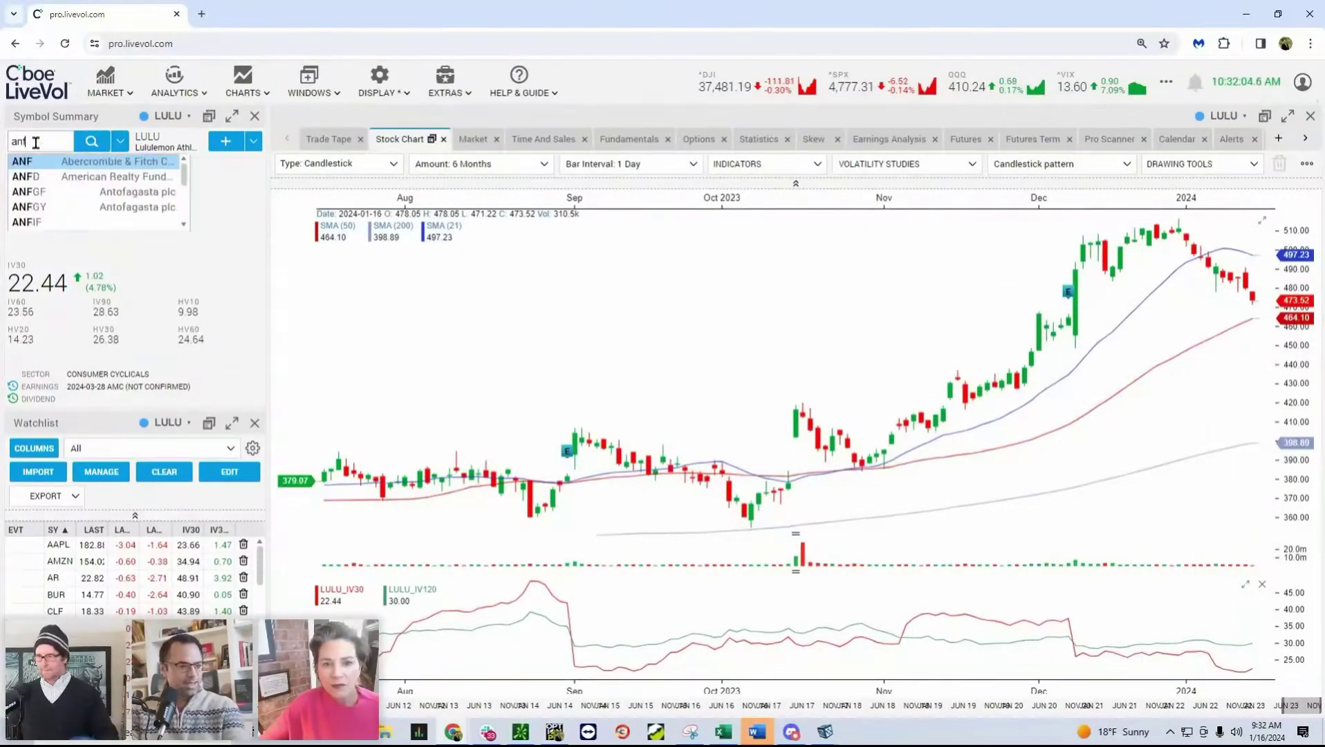
key(Return)
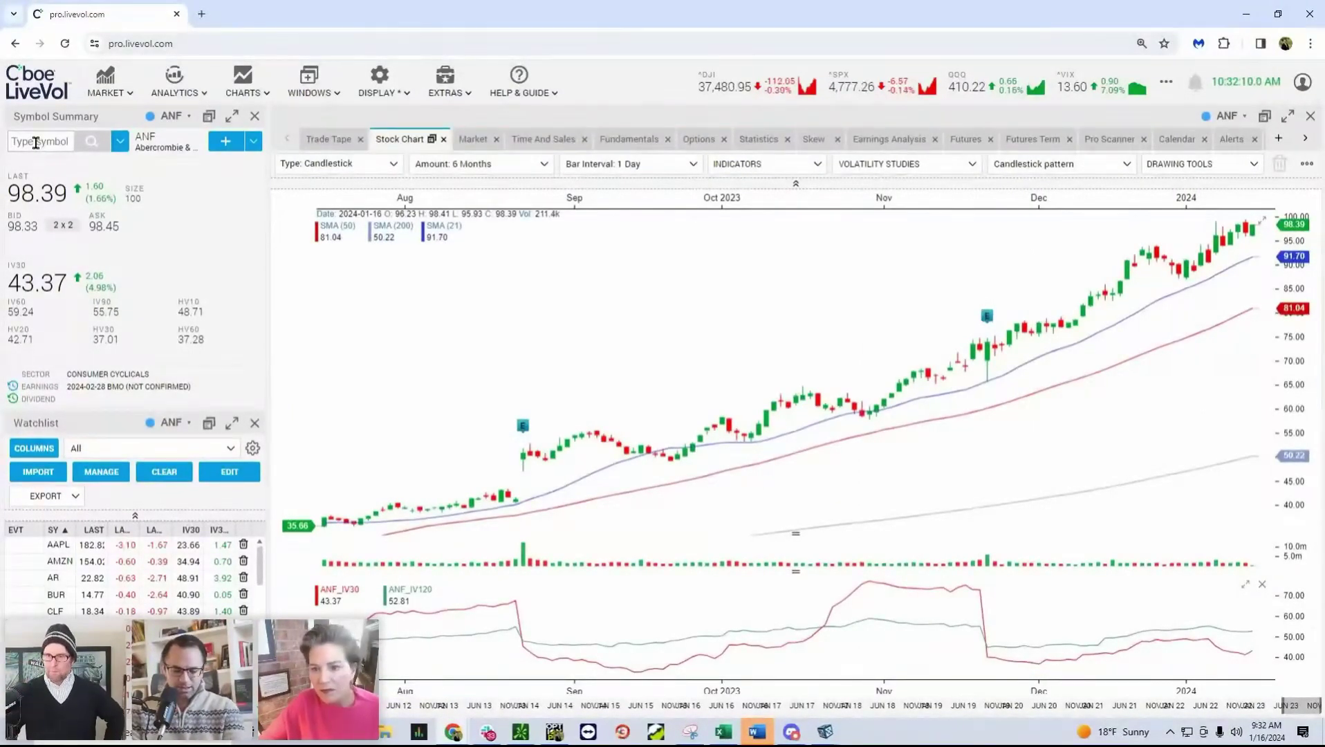
Search the symbol box for 'american ea' to find American Eagle's ticker.
text(aew)
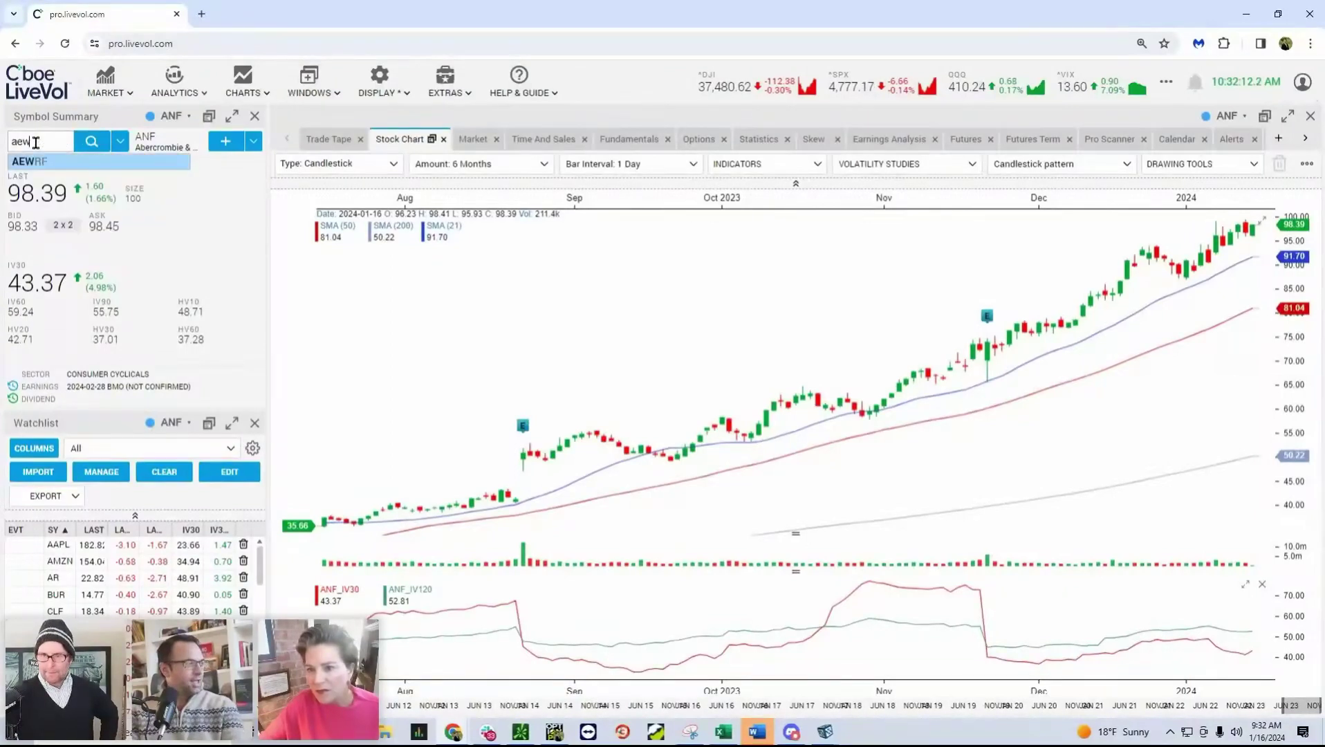
key(BackSpace)
key(BackSpace)
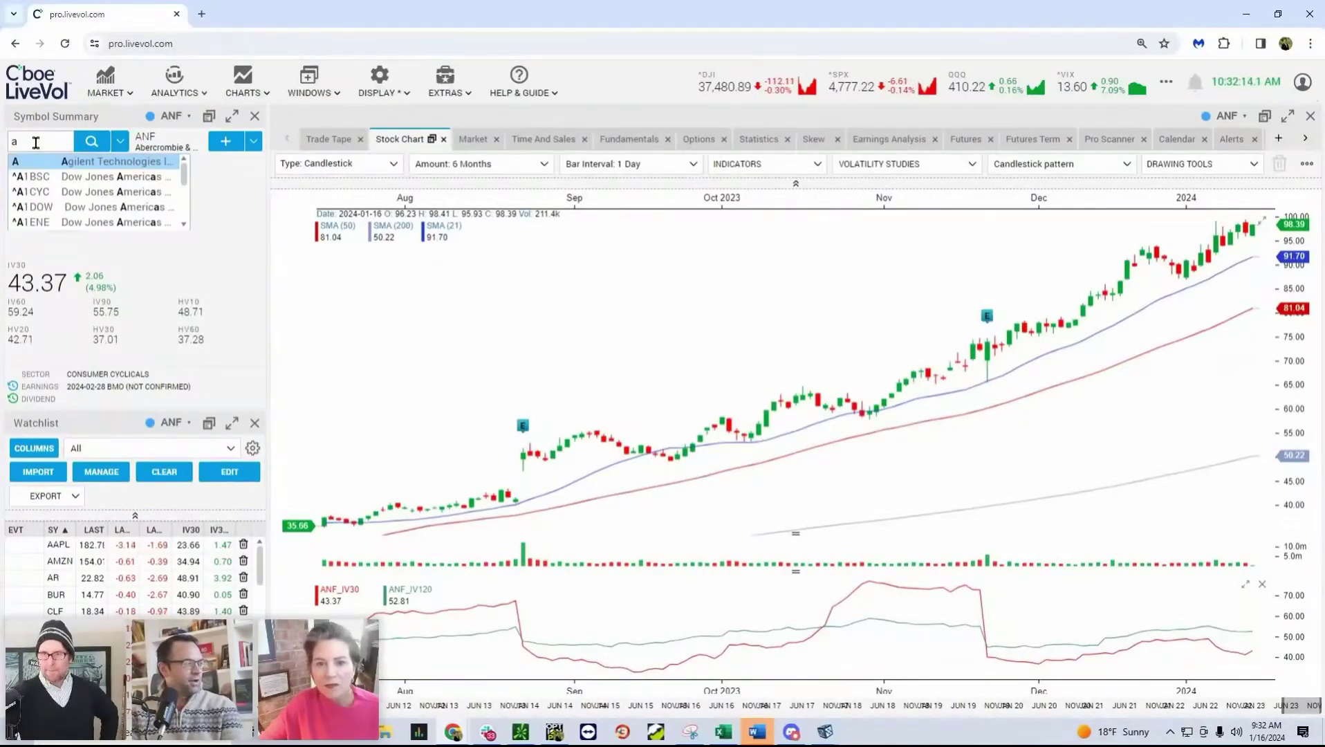
text(ef)
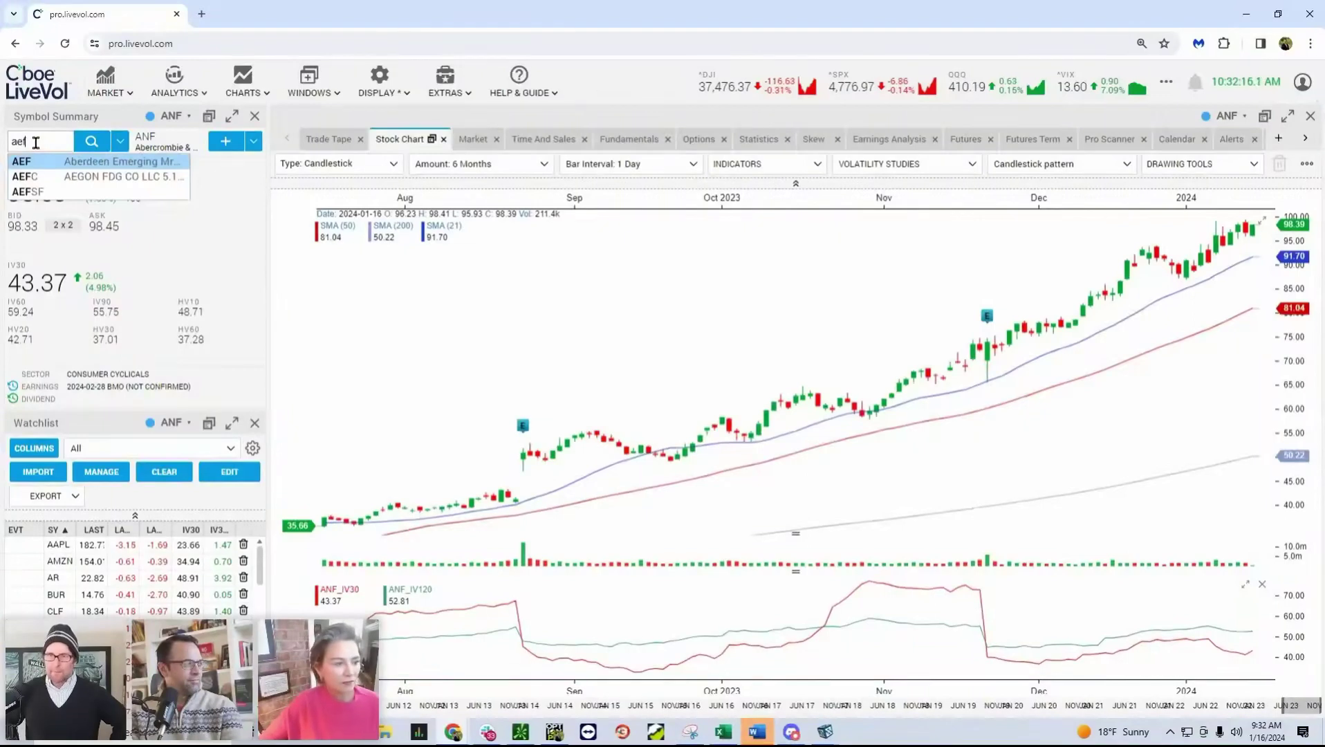
key(BackSpace)
key(BackSpace)
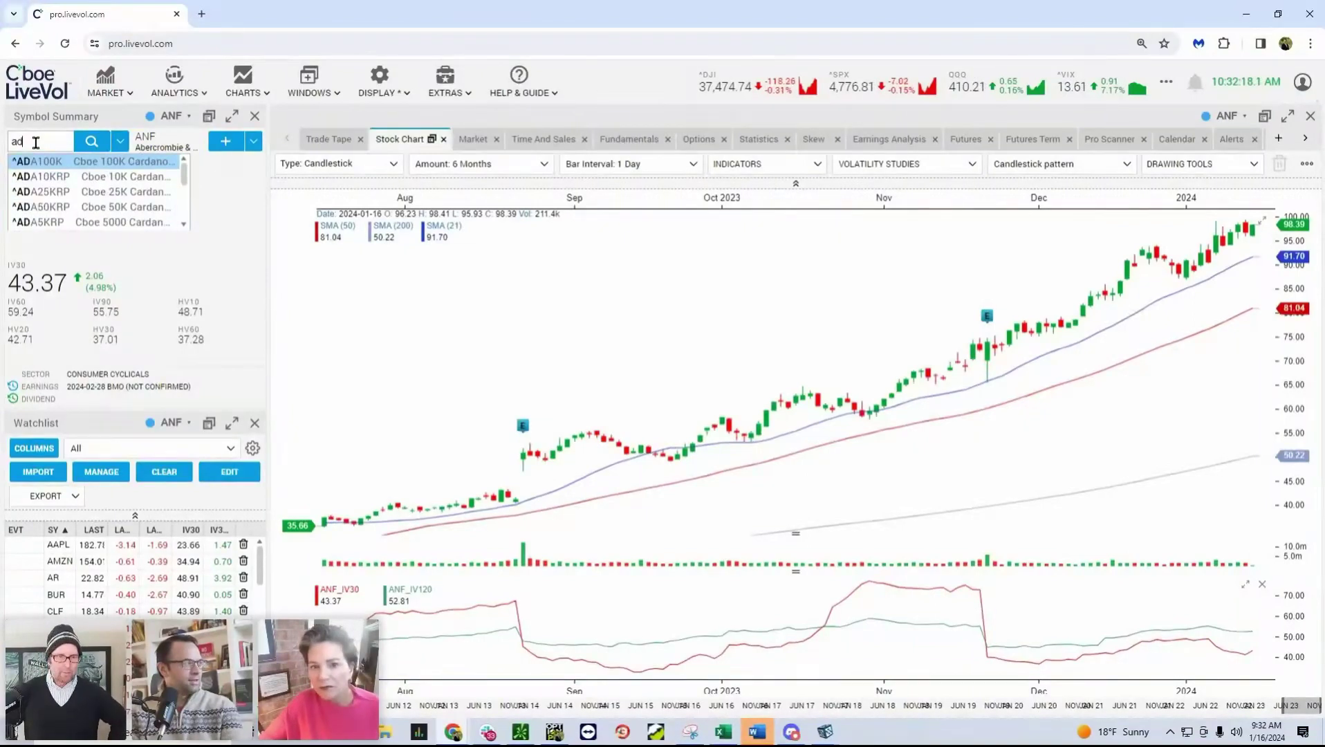
text(e)
key(BackSpace)
text(am)
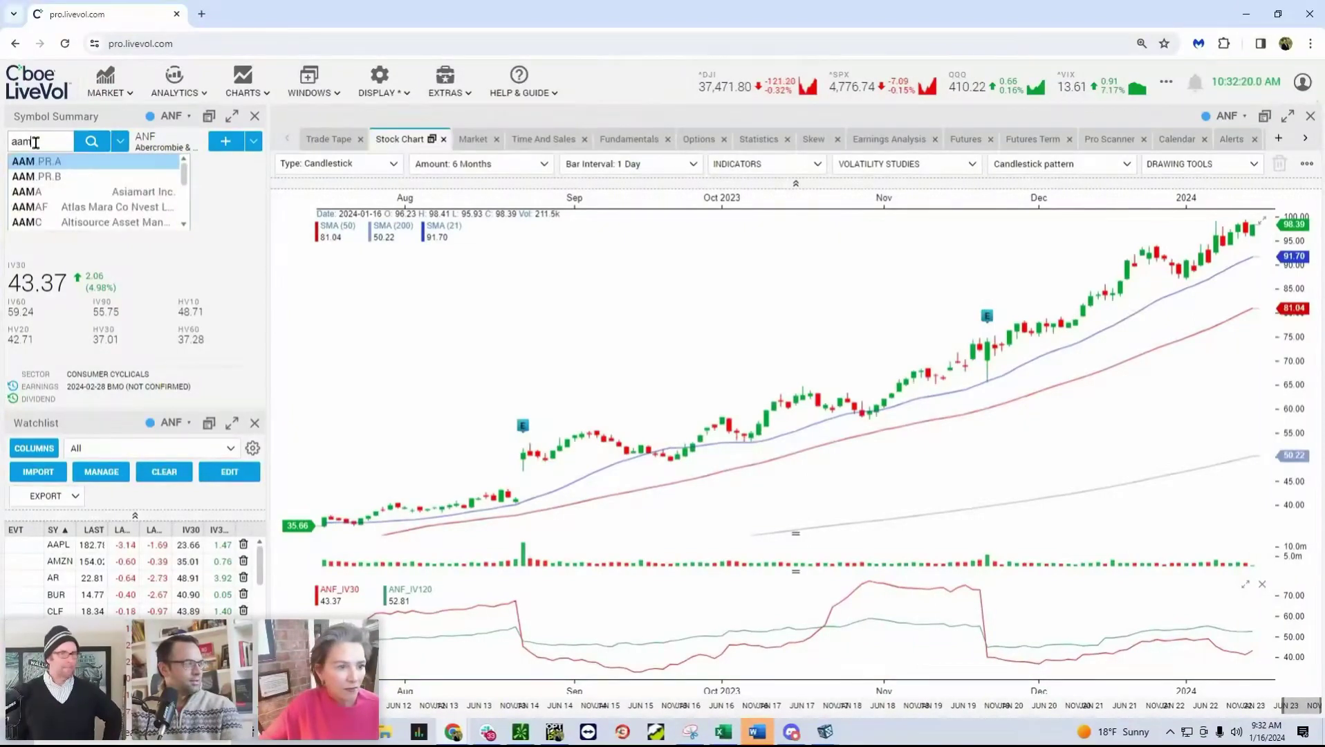
key(BackSpace)
key(BackSpace)
text(mic)
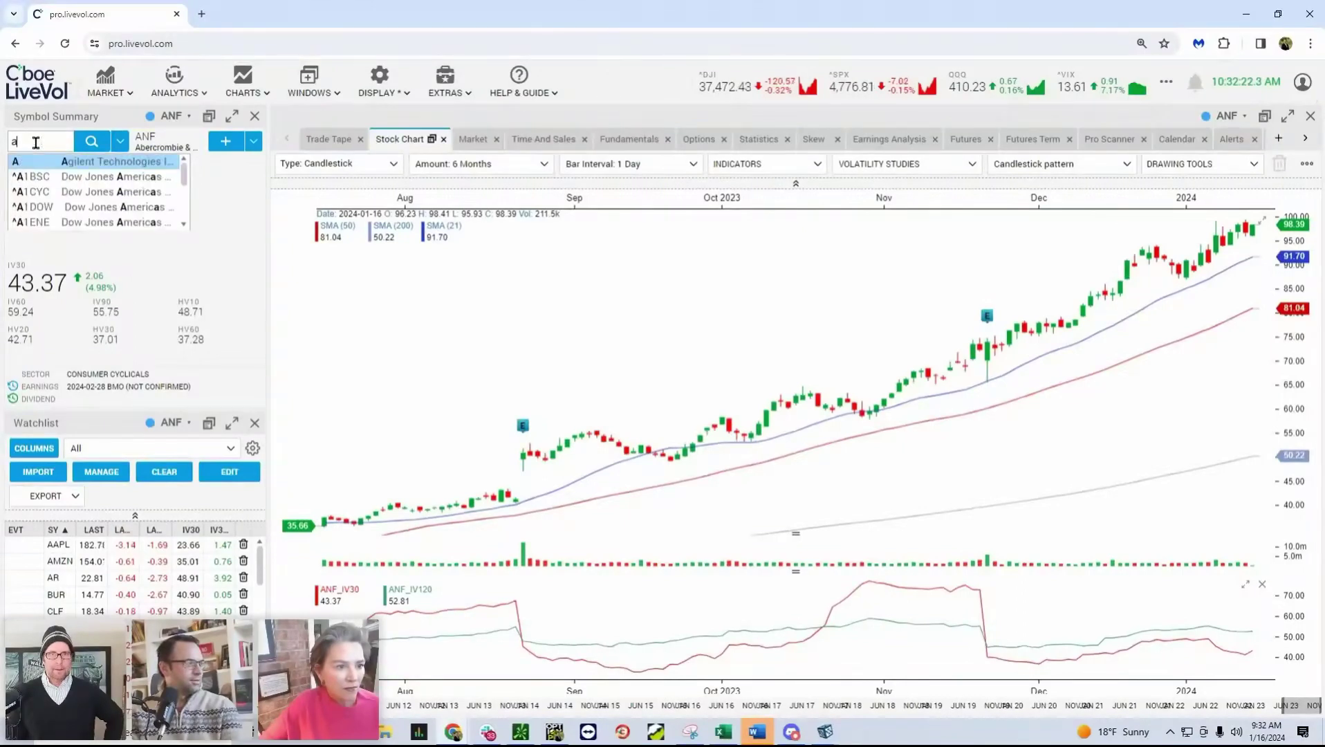
text(n)
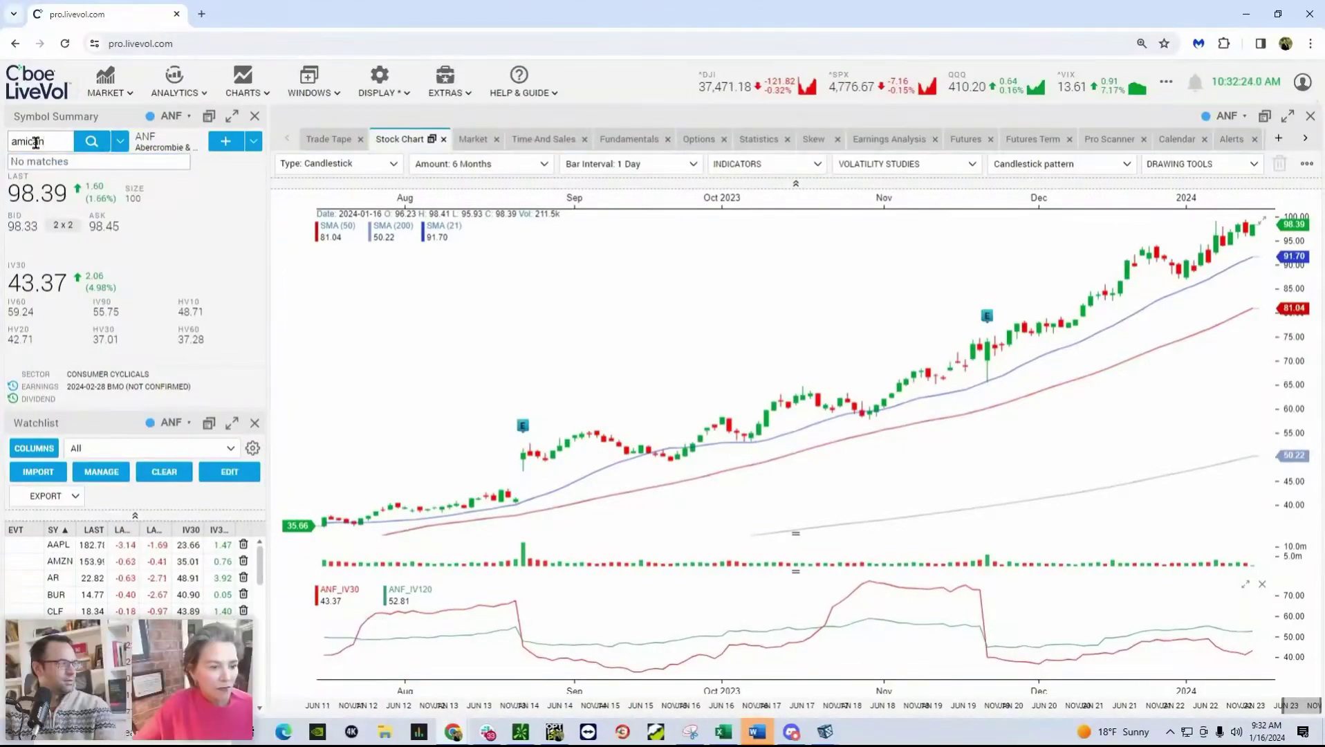
key(BackSpace)
key(BackSpace)
key(BackSpace)
key(BackSpace)
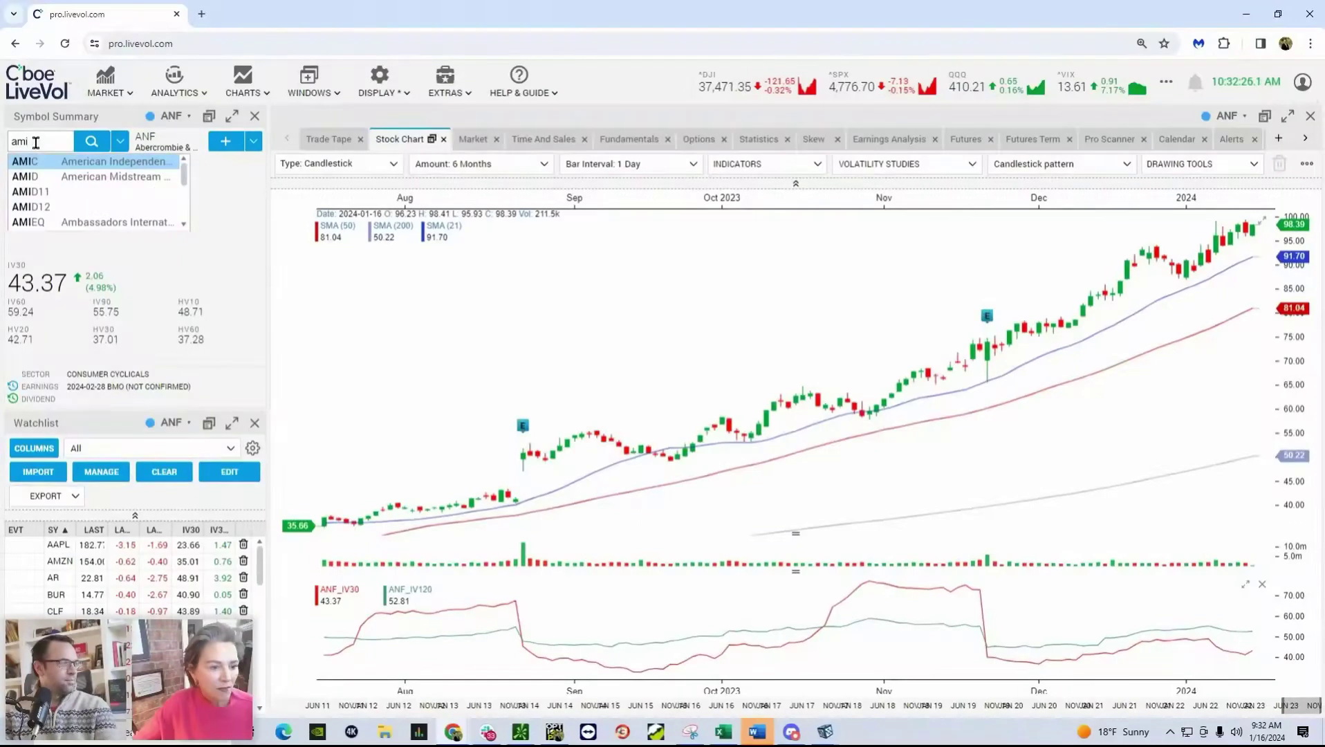
key(BackSpace)
text(er)
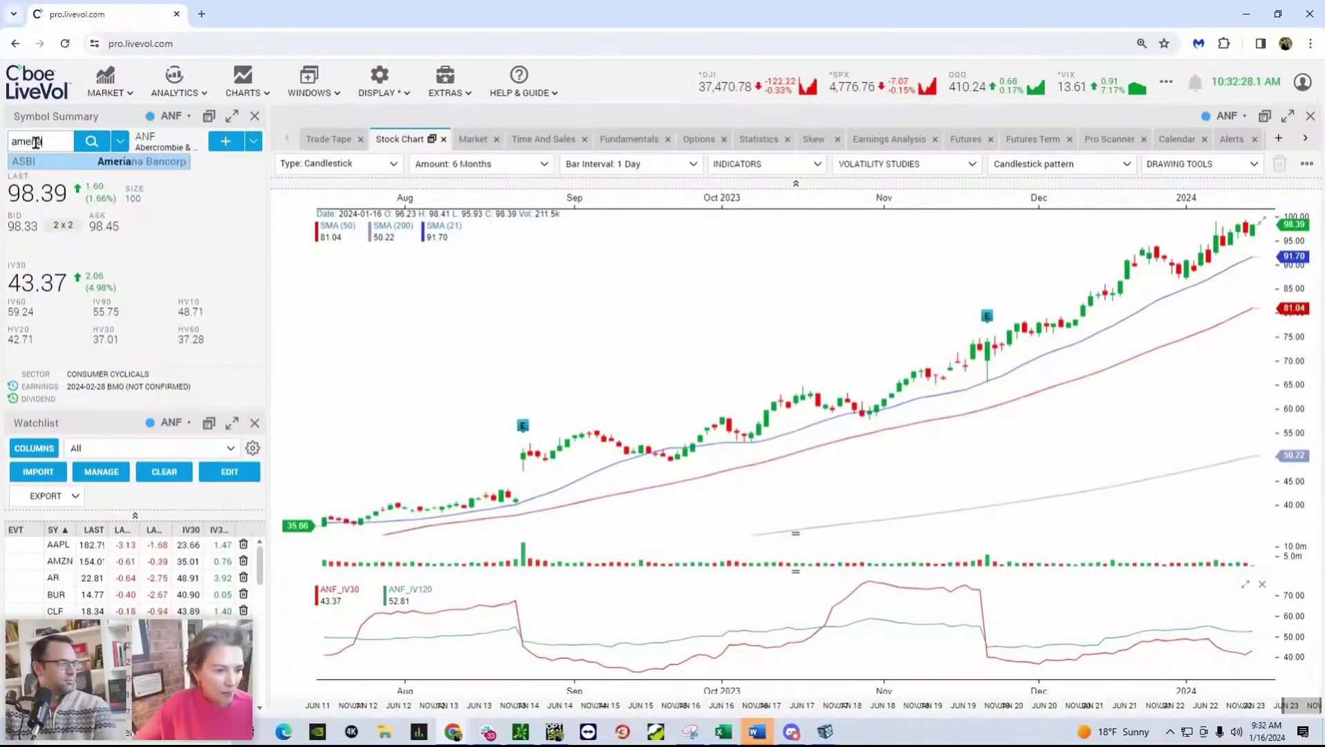
text(ican ea)
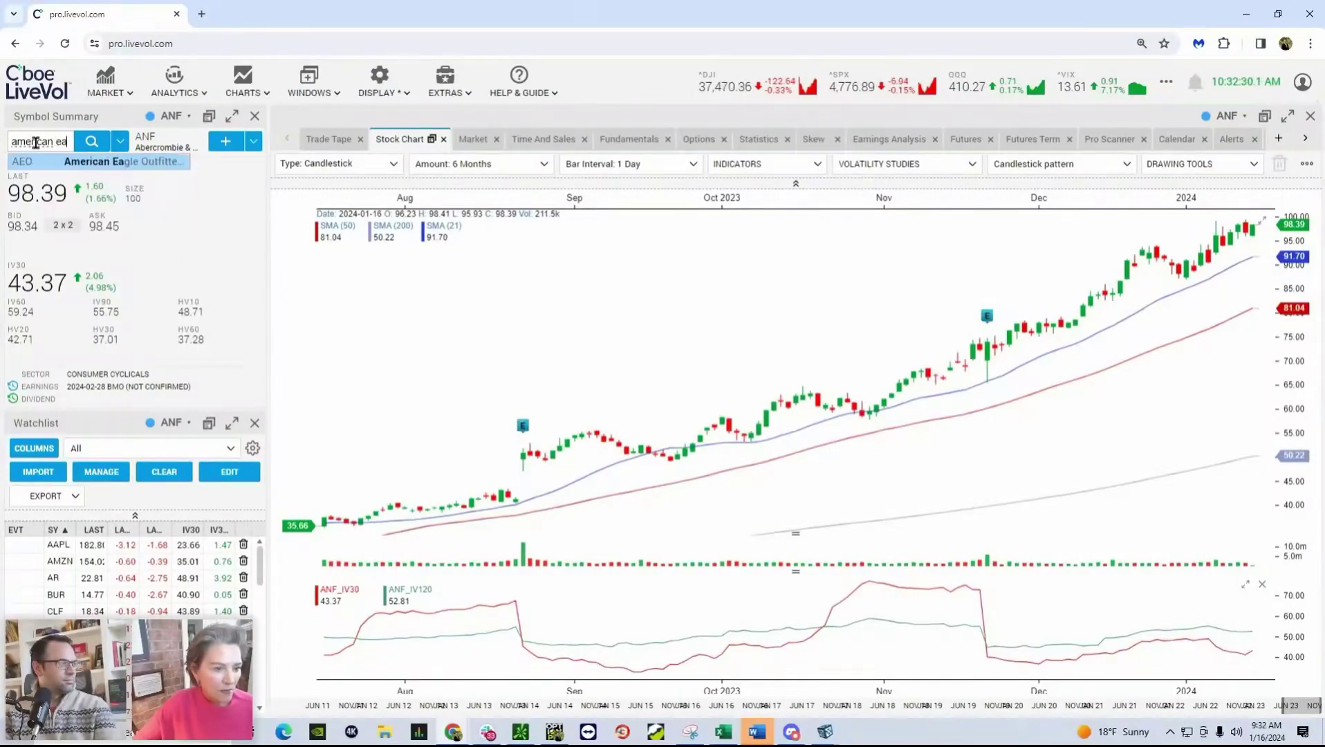
Load American Eagle (AEO) from the suggestions, then Gap (GPS), into the chart.
click(103, 161)
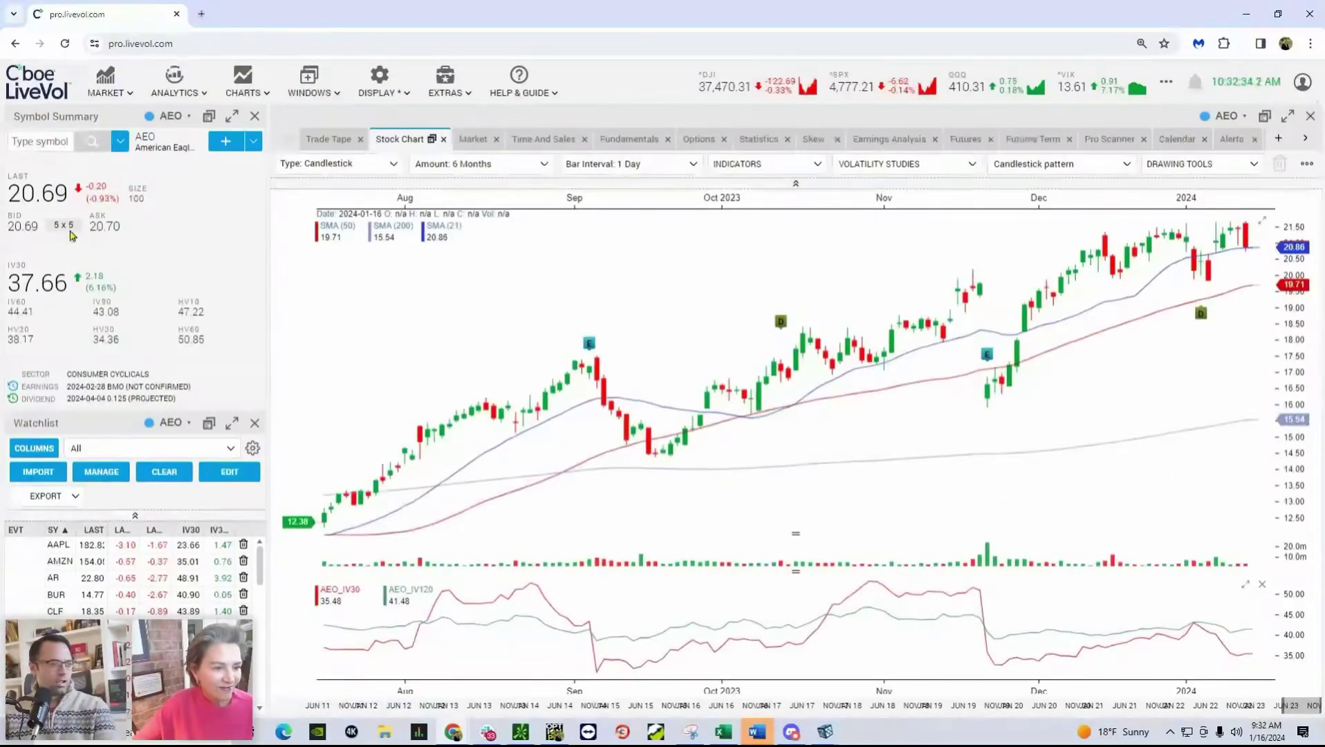
click(52, 142)
text(gps)
key(Return)
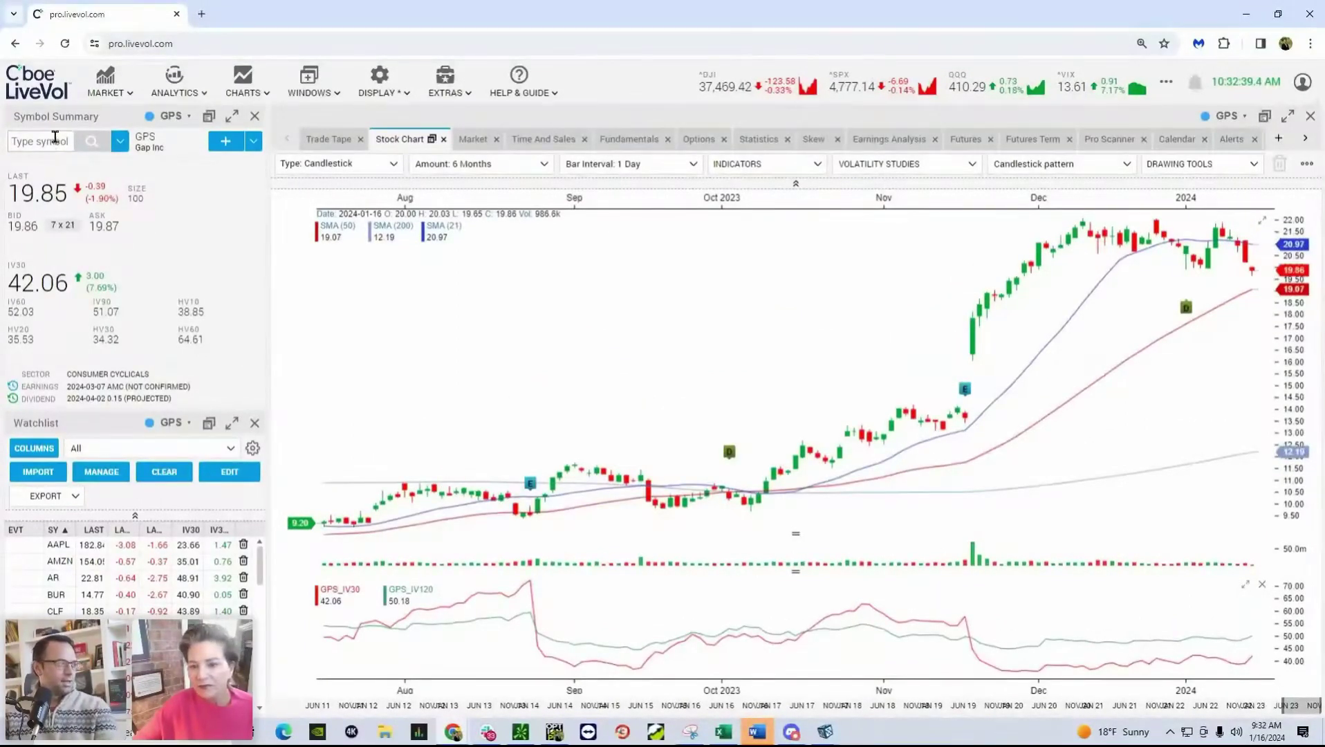
Load Lululemon (LULU), then Target (TGT), into the chart.
text(lulu)
key(Return)
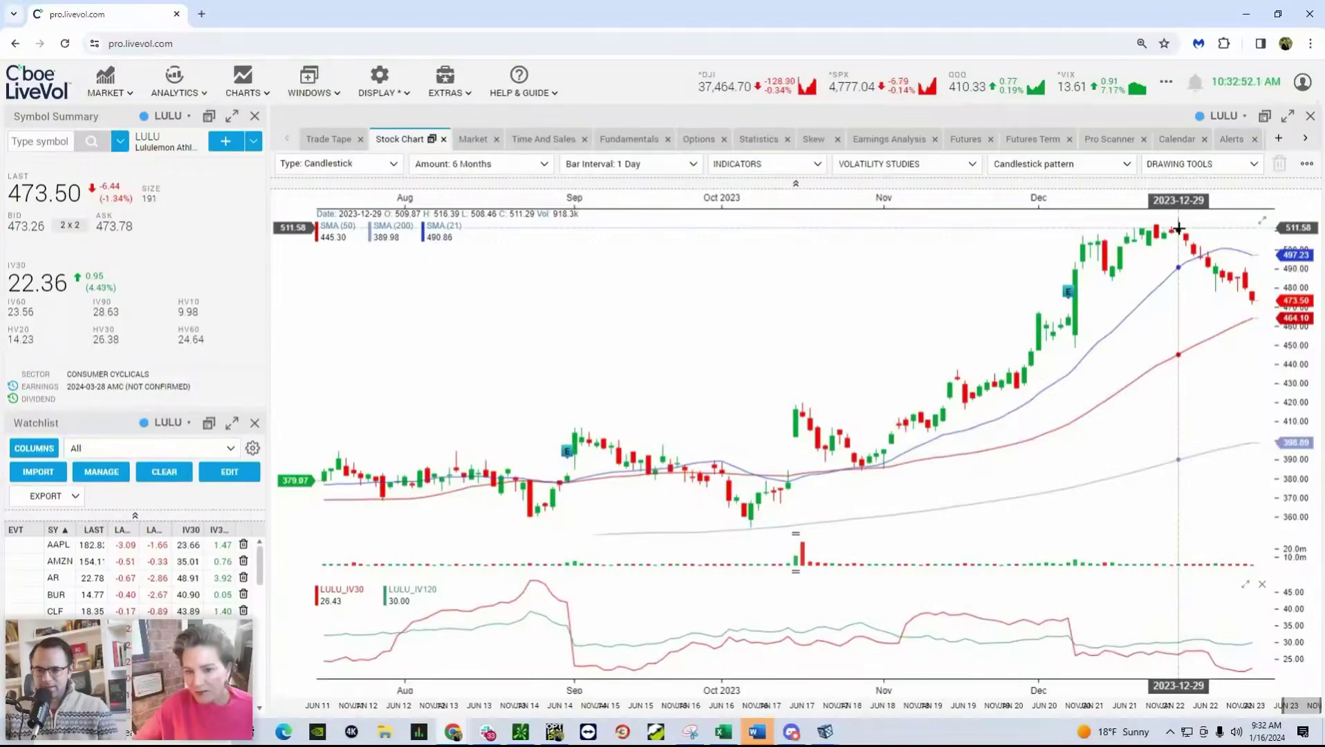
click(42, 145)
text(tgt)
key(Return)
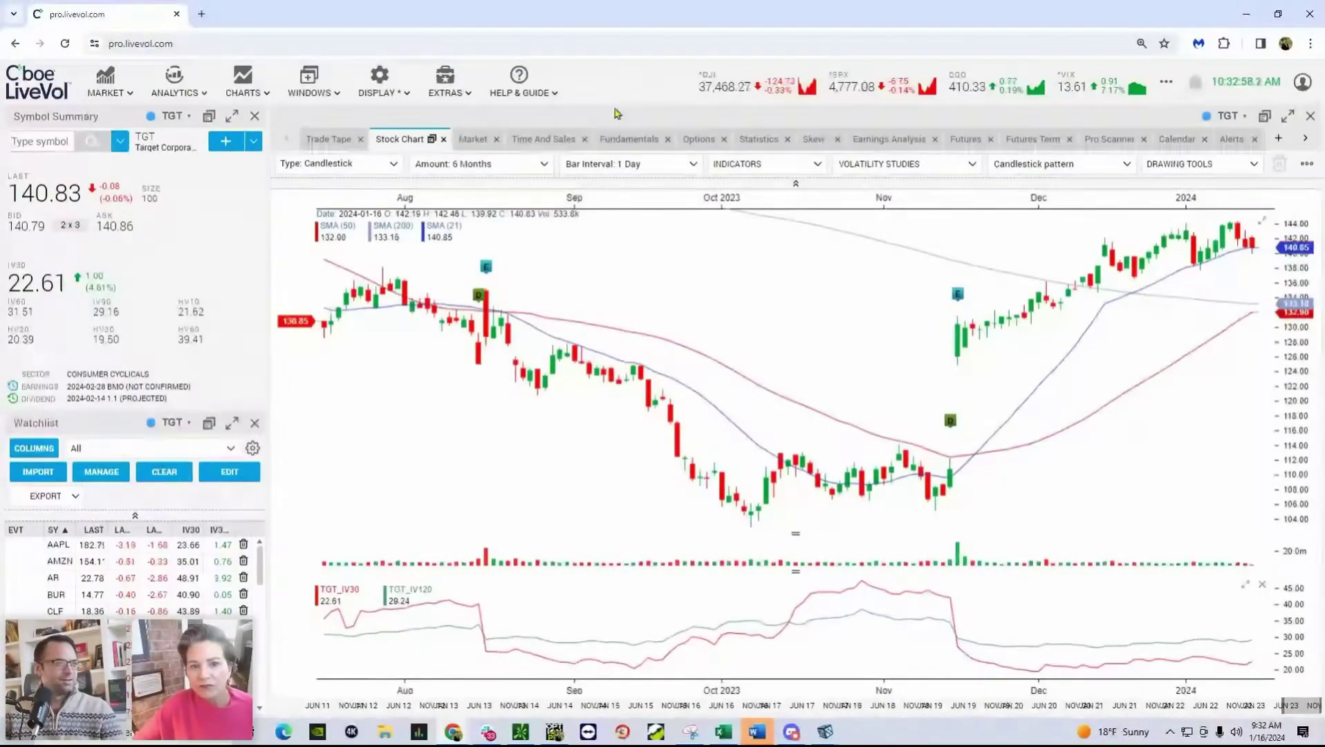
click(635, 141)
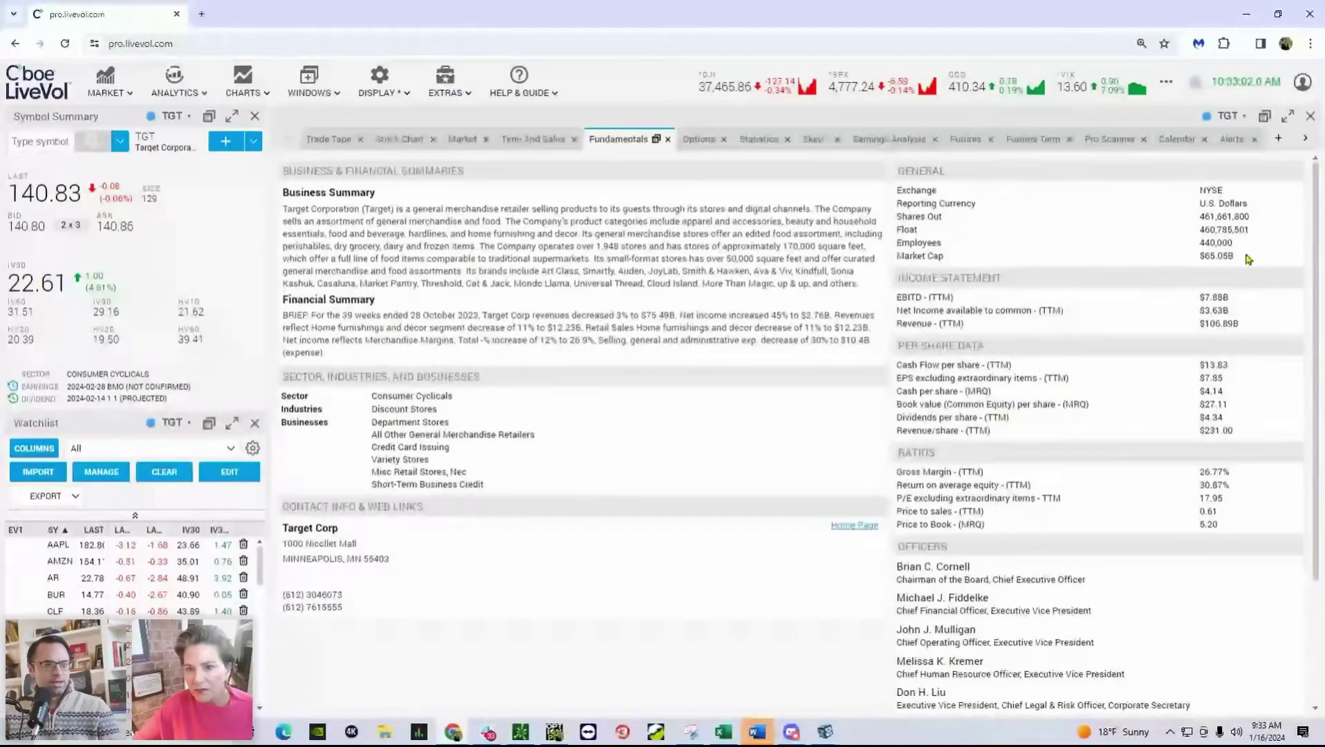
drag(1251, 257, 1200, 257)
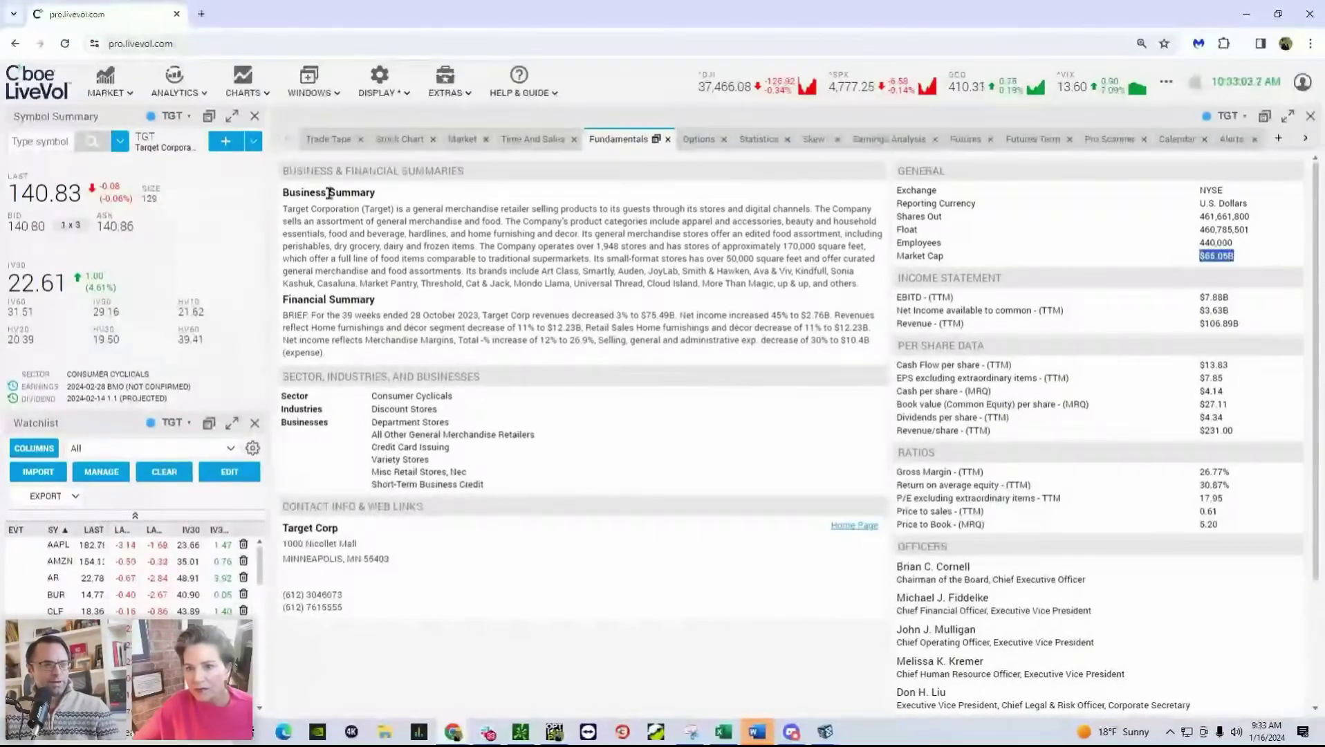
click(56, 143)
text(LULU)
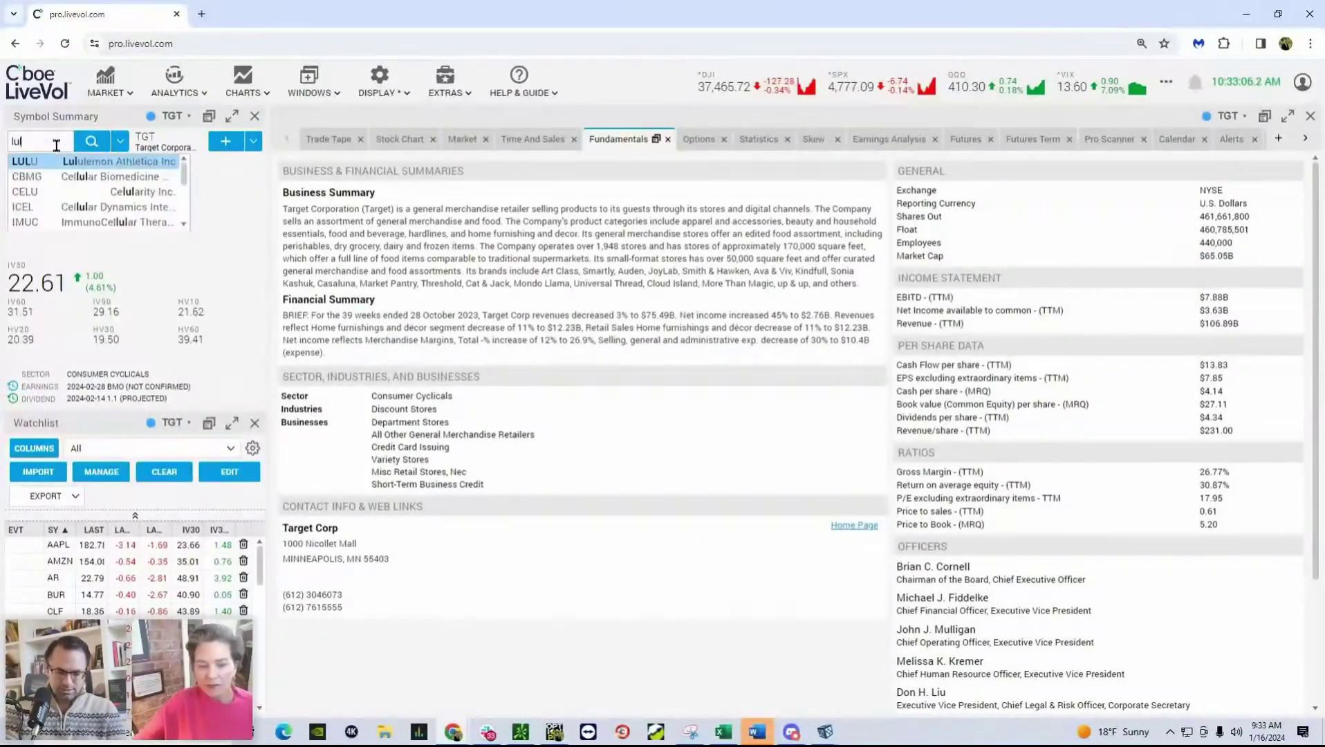
key(Return)
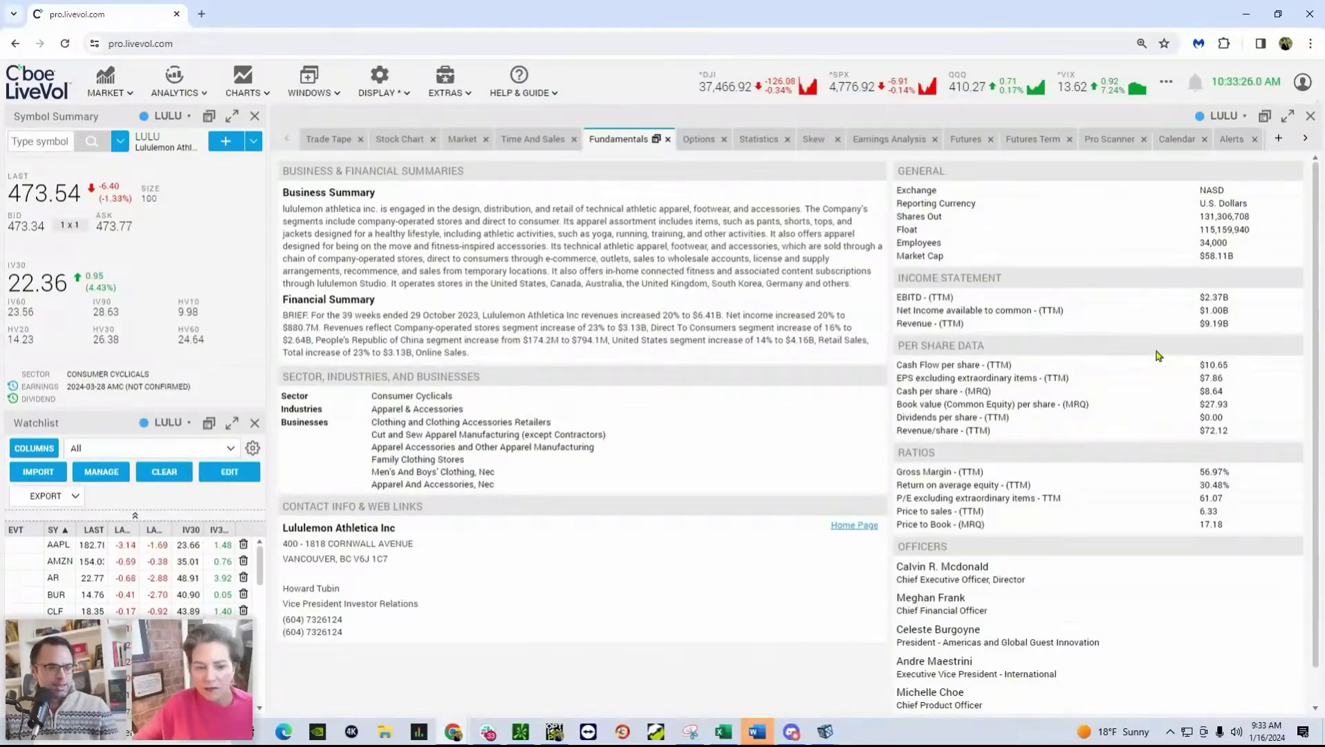
drag(1230, 499, 1198, 500)
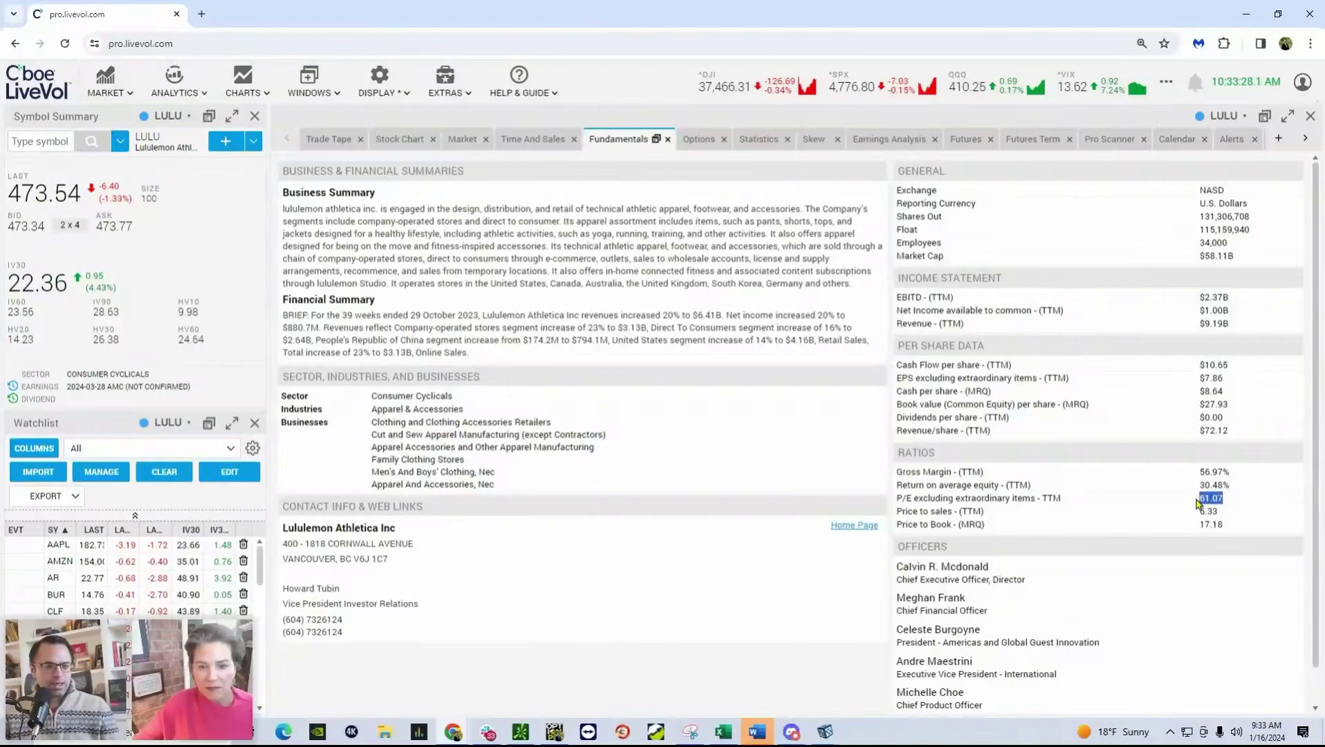
click(1173, 500)
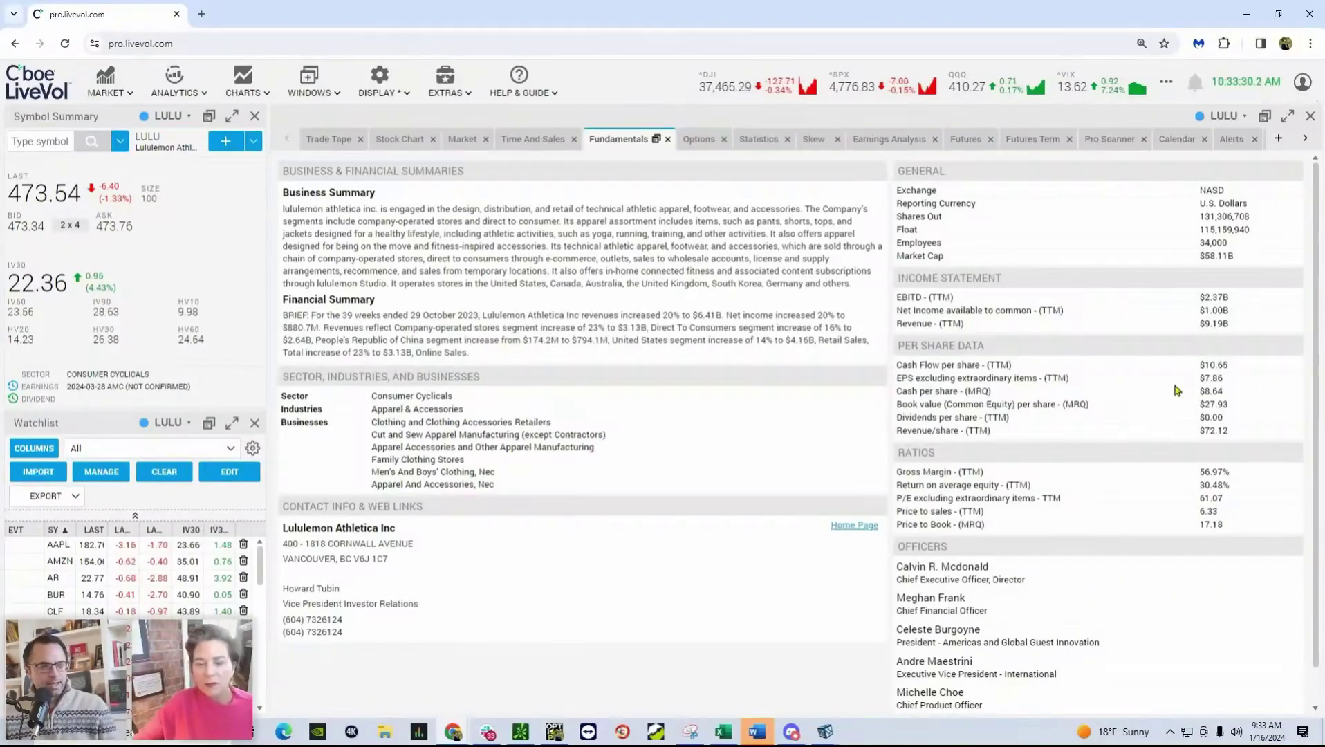
click(1247, 304)
drag(1243, 300, 1189, 304)
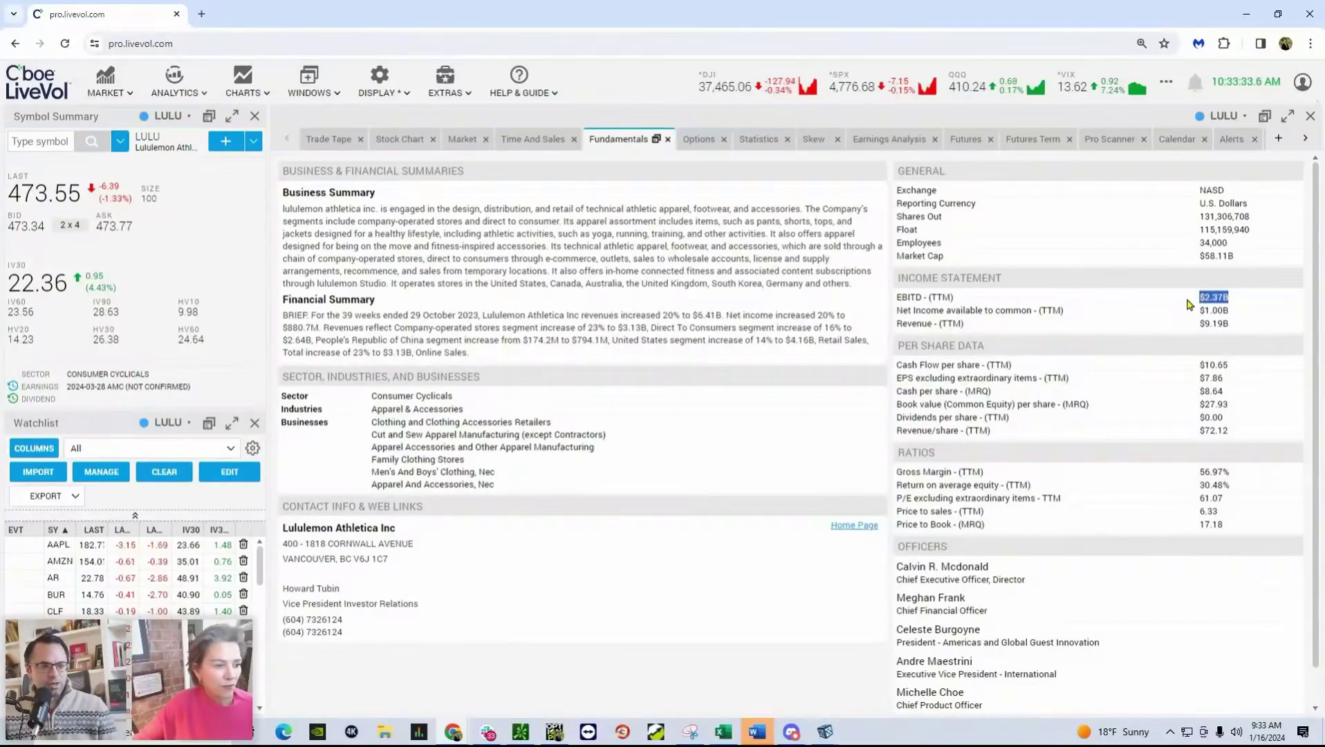
triple_click(1037, 310)
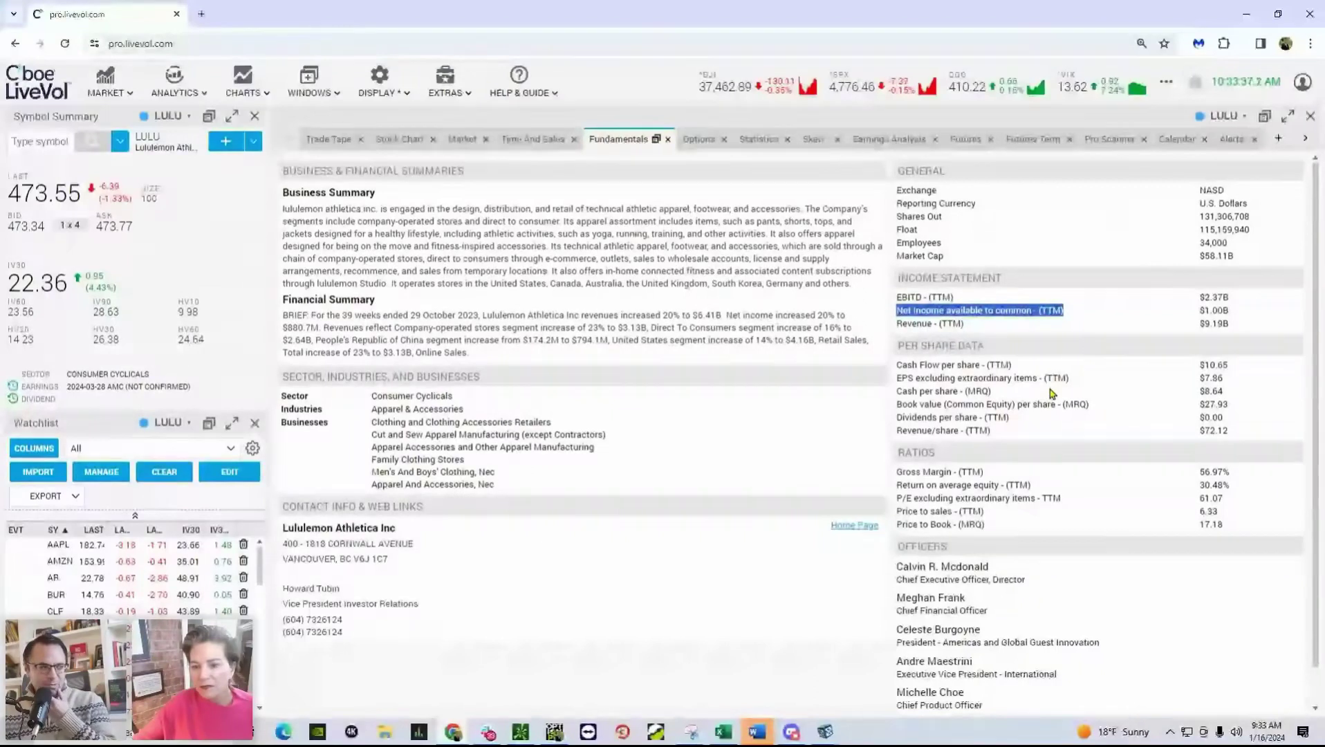
click(58, 143)
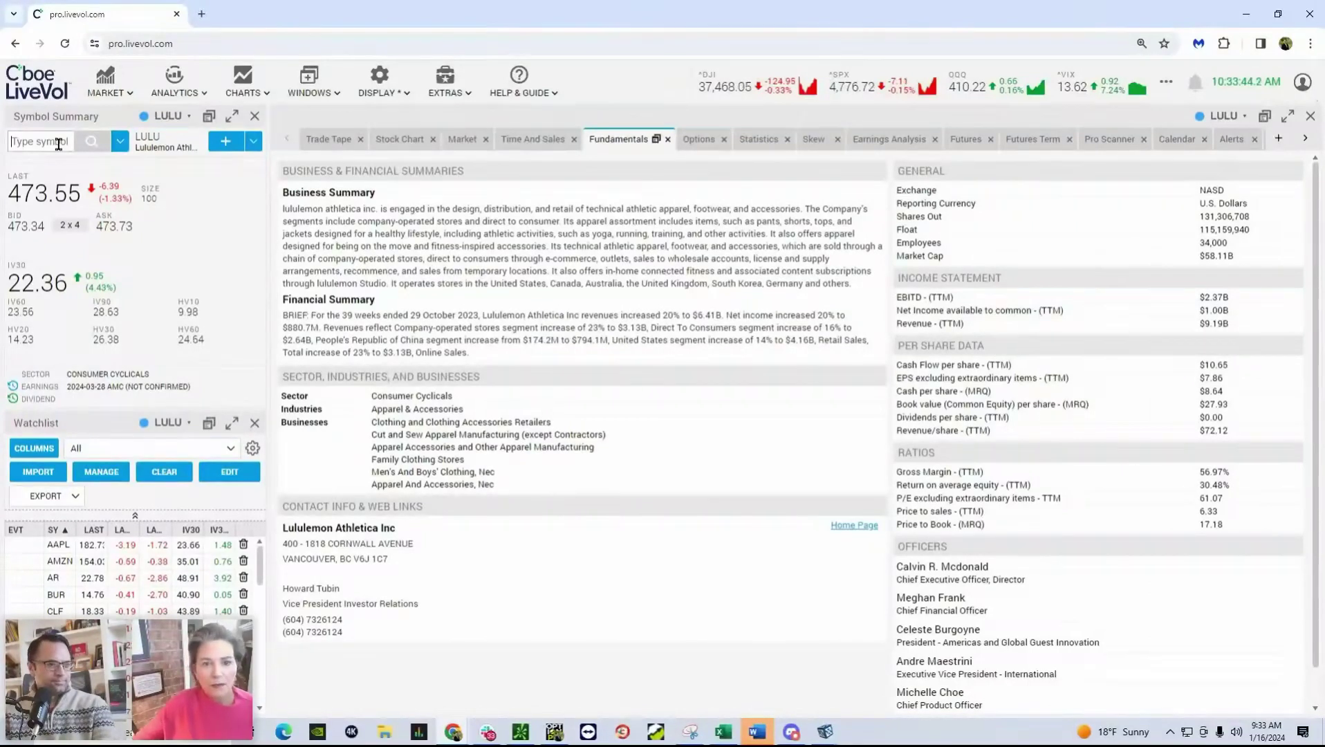
text(WMT)
key(Return)
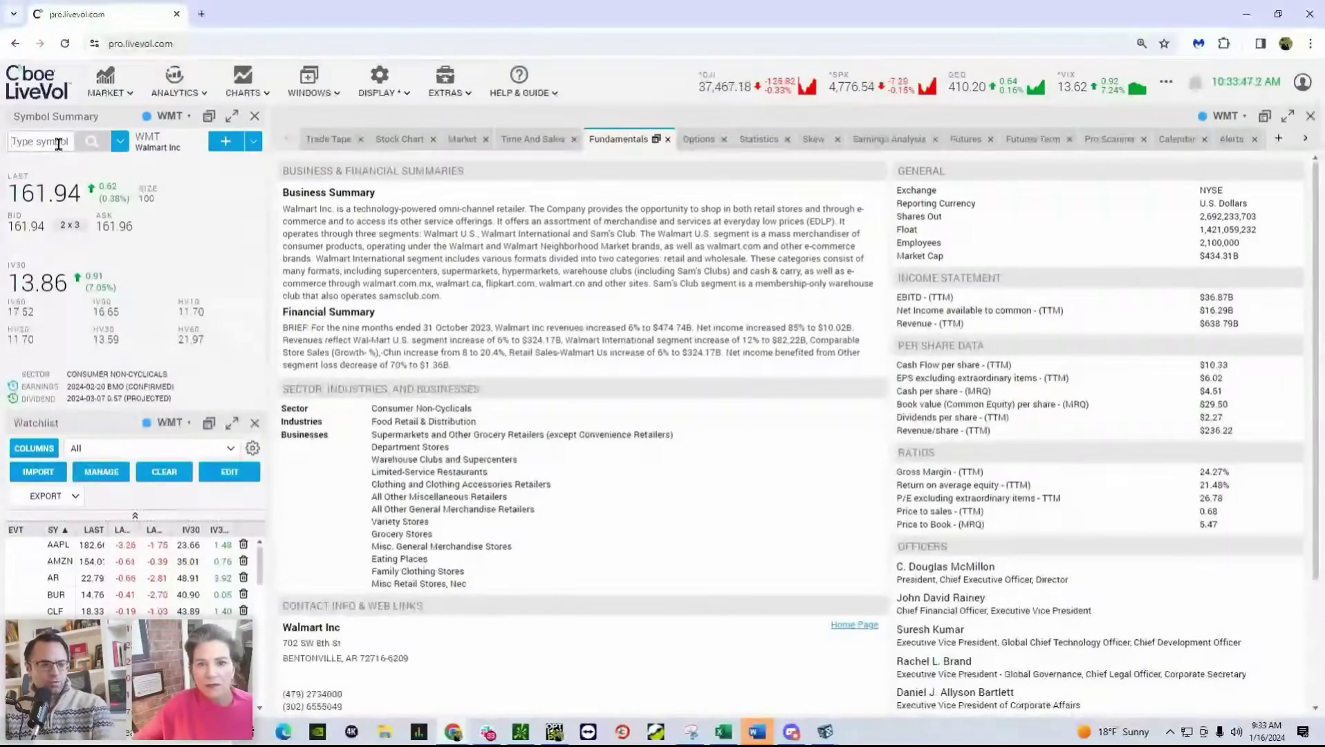
text(TGT)
key(Return)
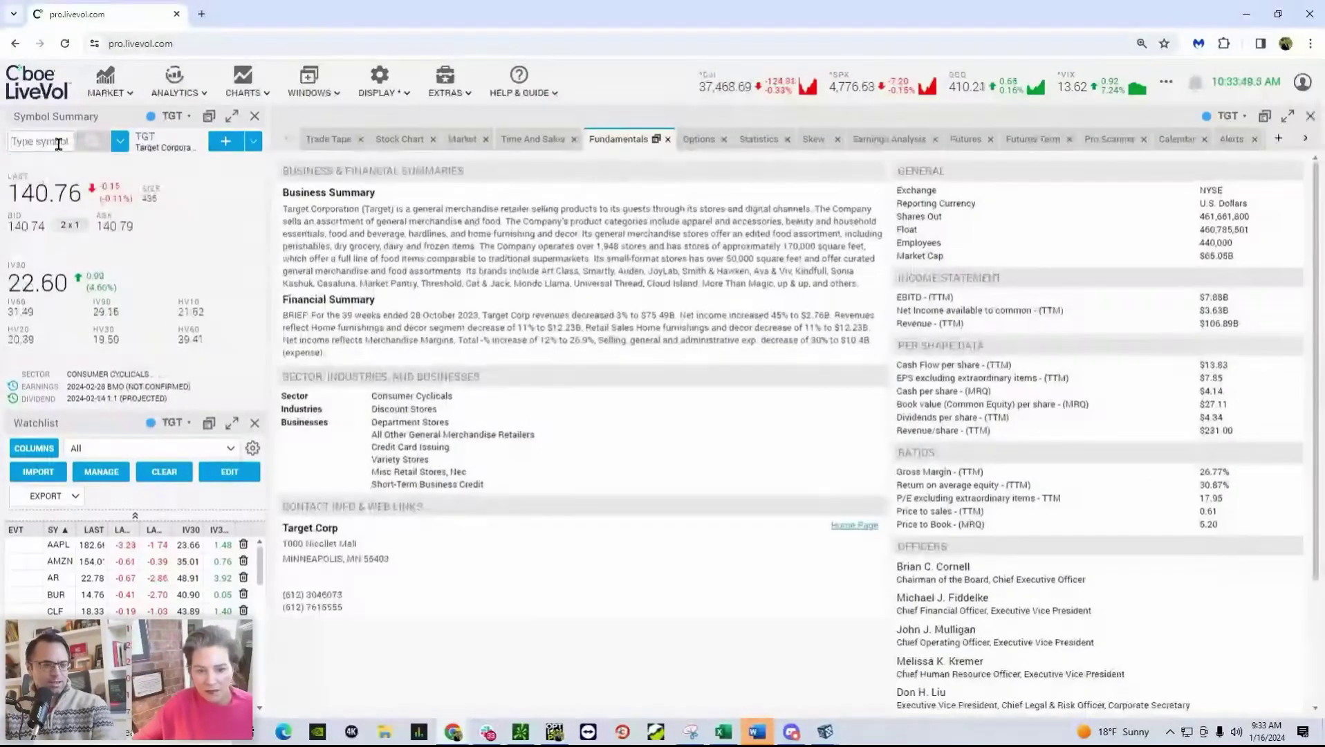
text(M)
key(Return)
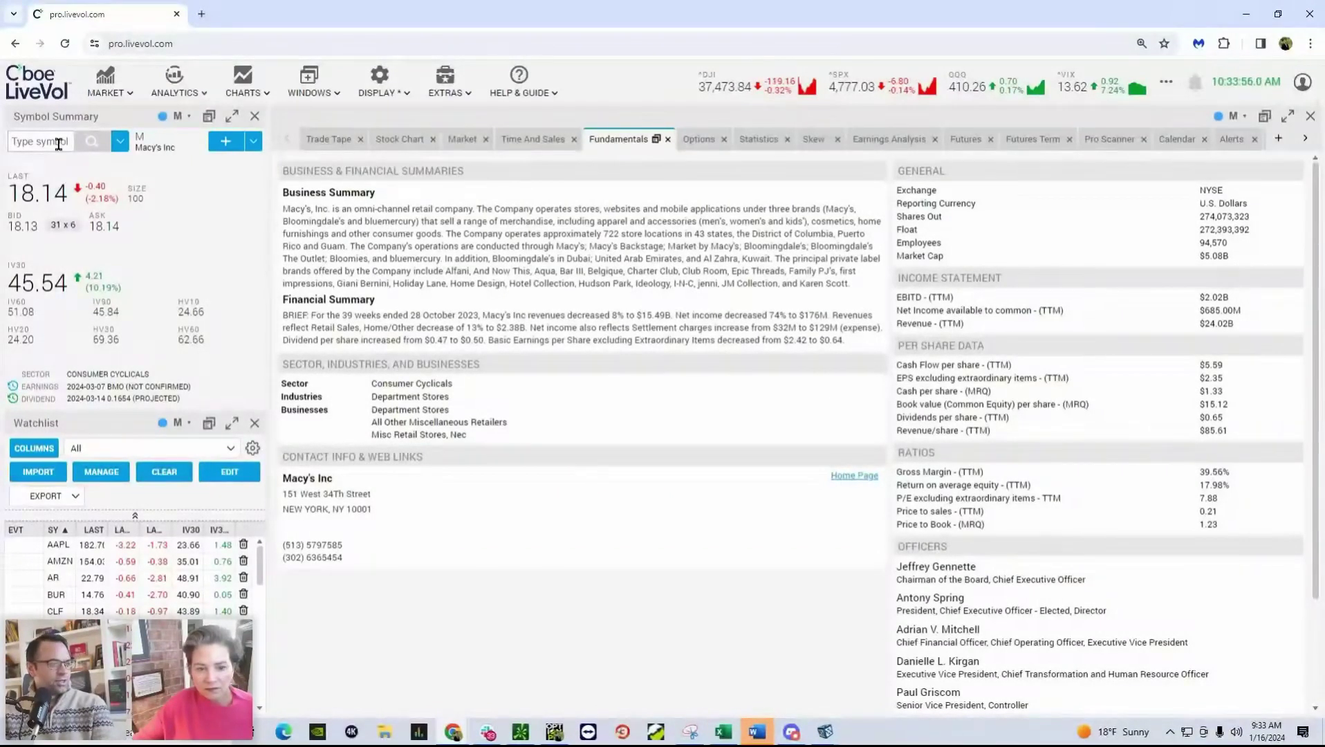
text(LULU)
key(Return)
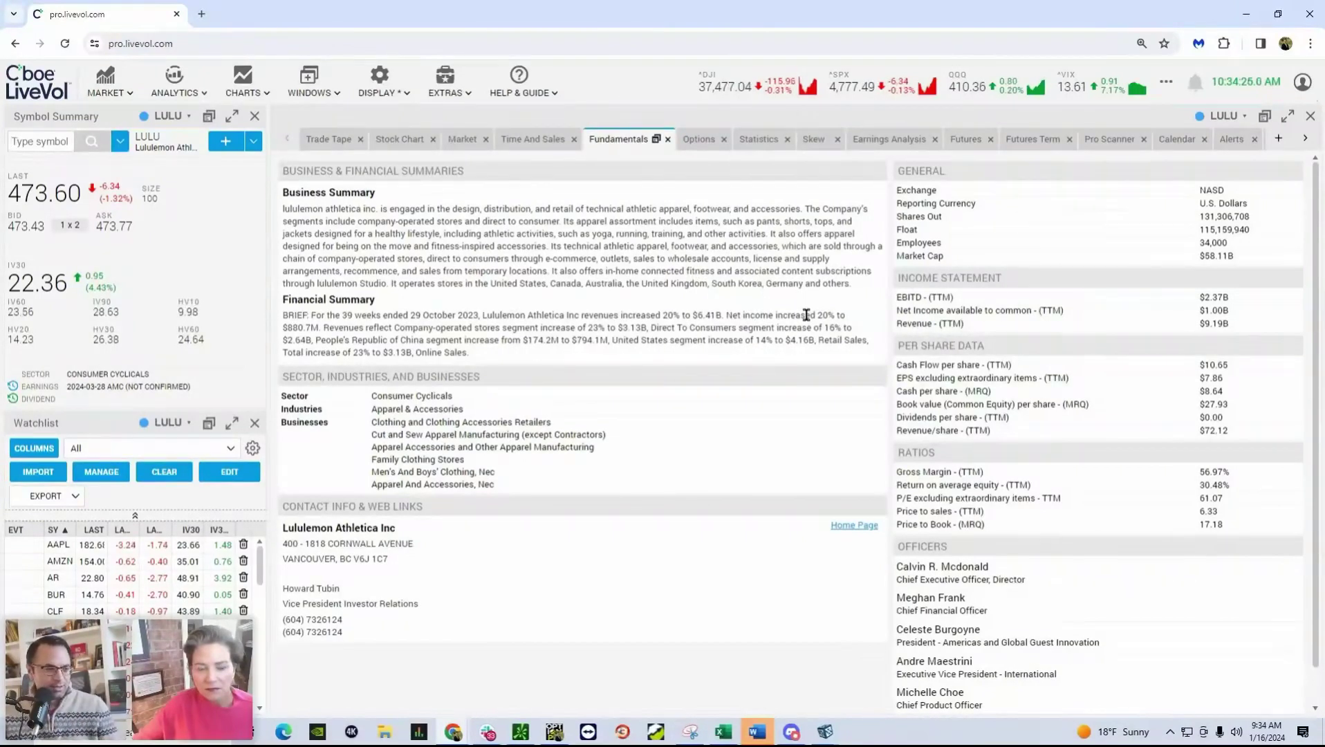
Switch to the Stock Chart tab showing LULU's 6-month chart with SMAs and IV30/IV120.
click(400, 140)
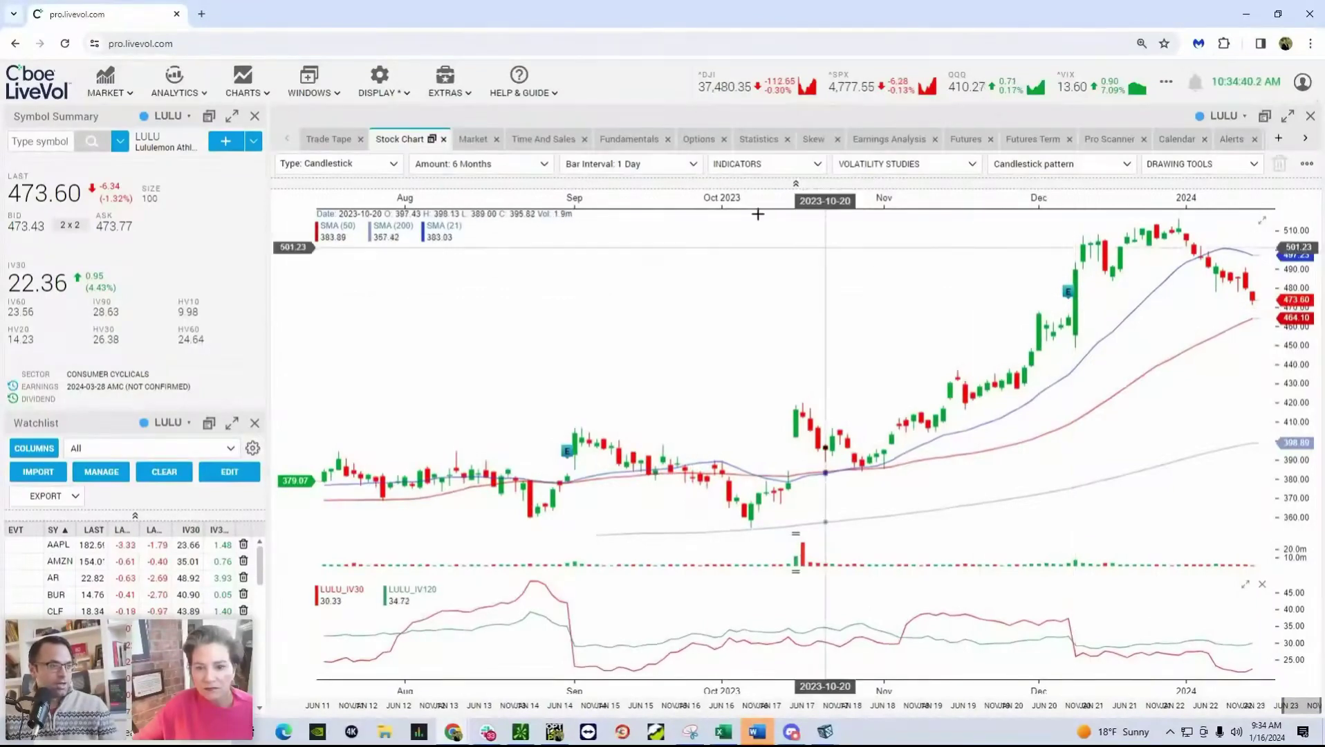
Open LULU's Earnings Analysis tab charting two years of implied versus actual moves.
click(913, 141)
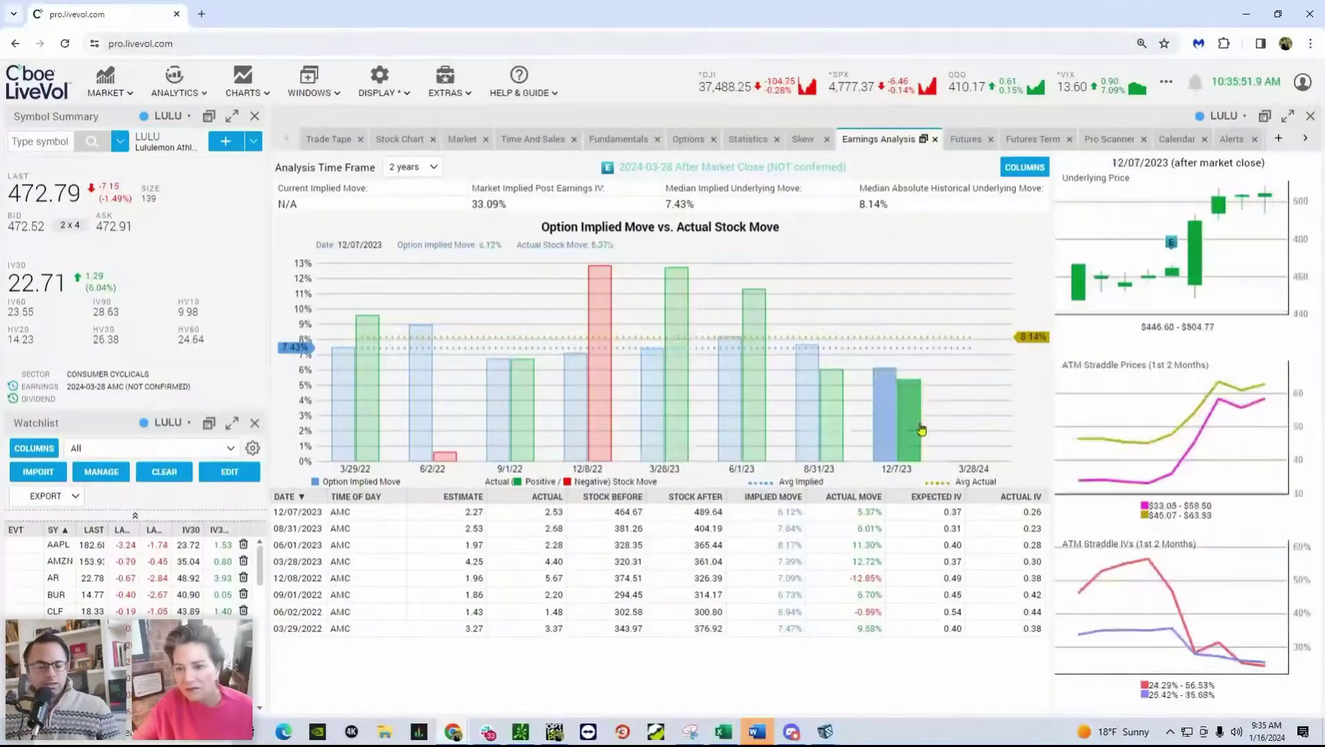
Go back to the Stock Chart tab for LULU's candlestick chart.
click(400, 139)
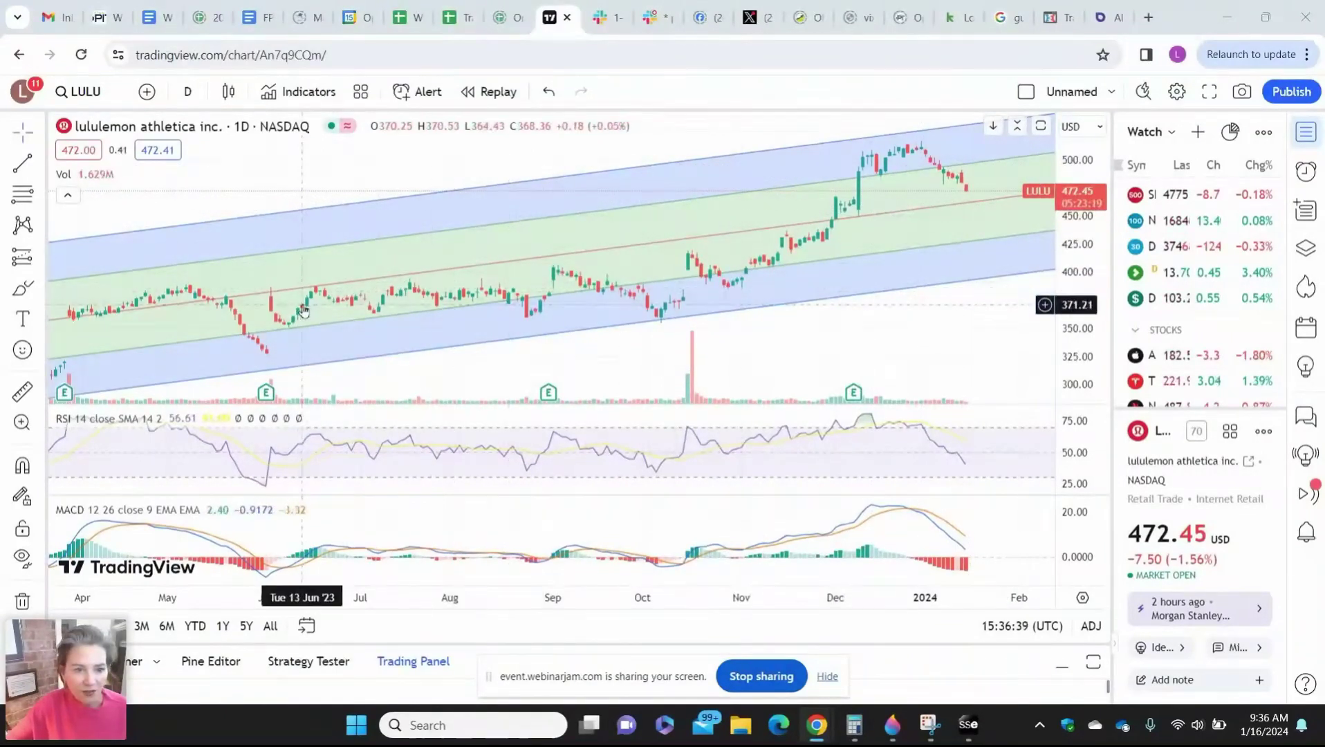
Zoom and pan the LULU daily chart onto recent months, then hide the screen-sharing bar.
scroll(301, 312, down, 2)
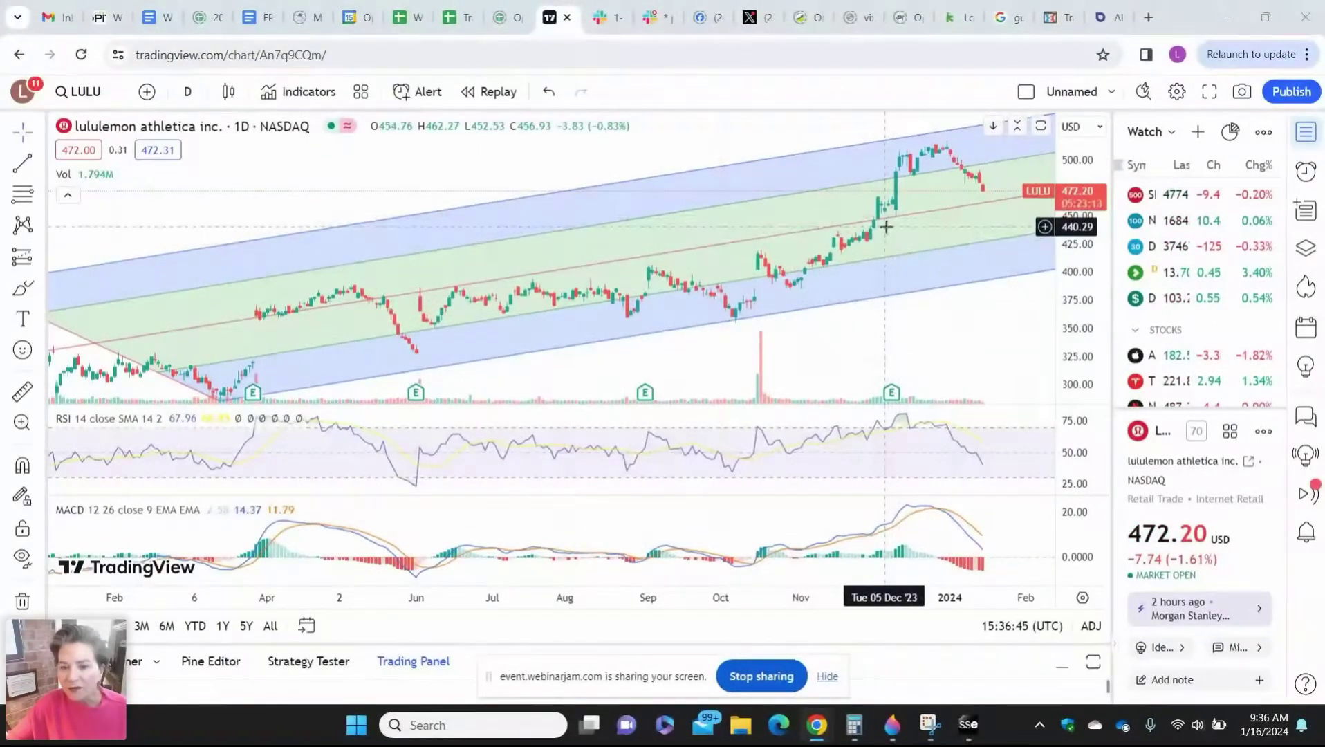
scroll(895, 228, up, 3)
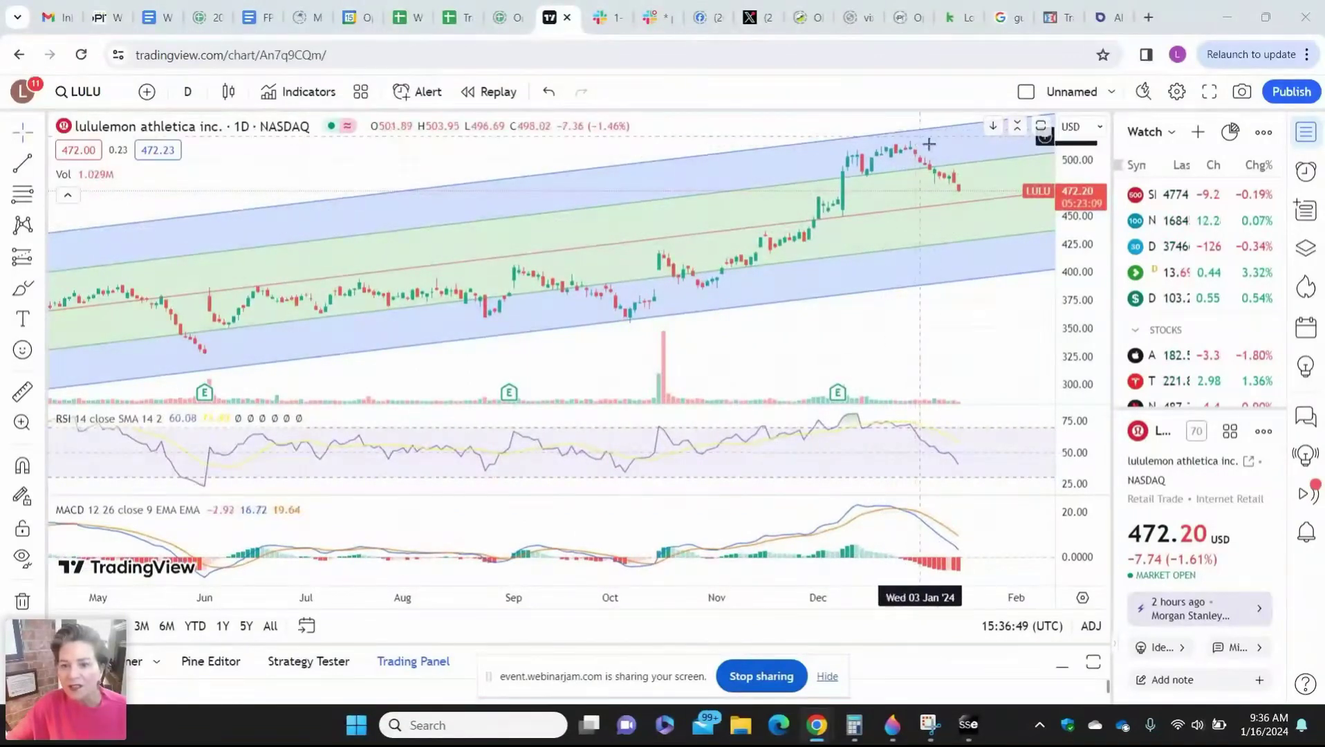
drag(994, 302, 961, 216)
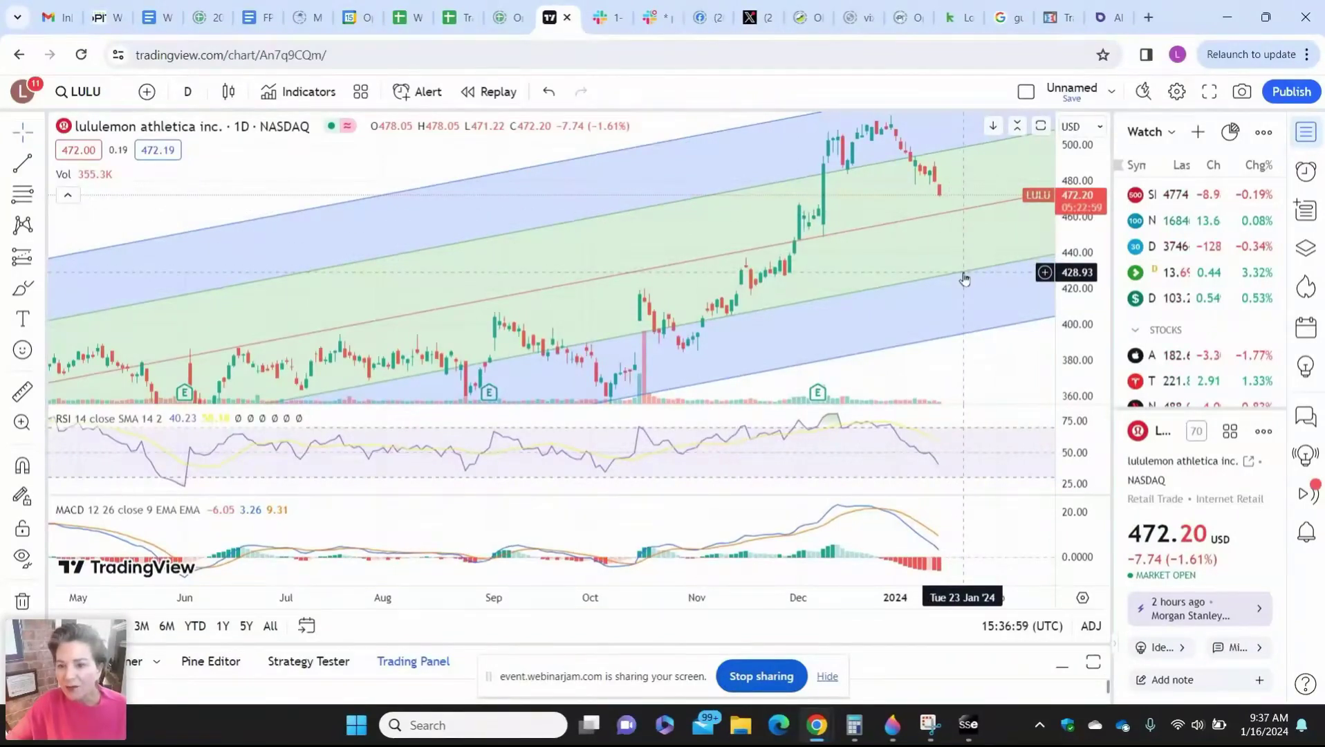
drag(948, 235, 911, 260)
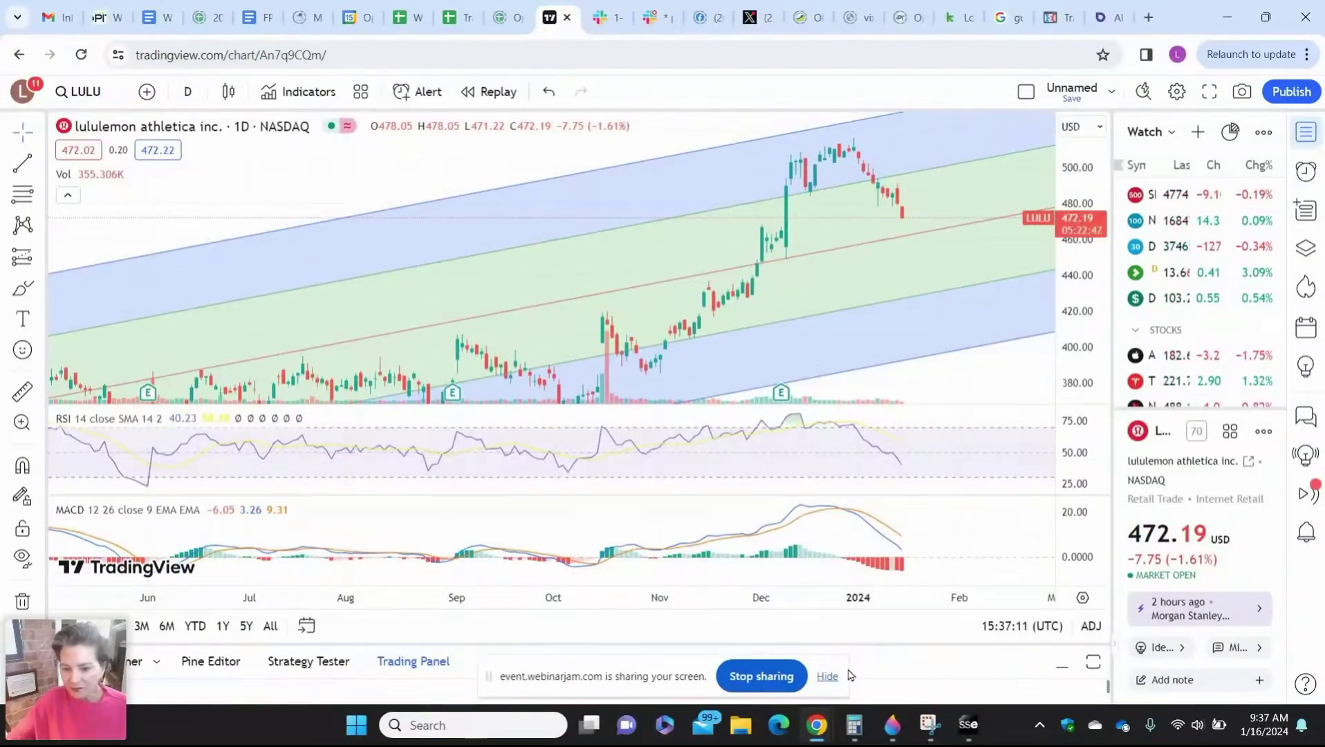
click(827, 675)
Review LULU's 6-month daily and 155-week charts in StreetSmart Edge, then return to TradingView.
mouse_move(969, 727)
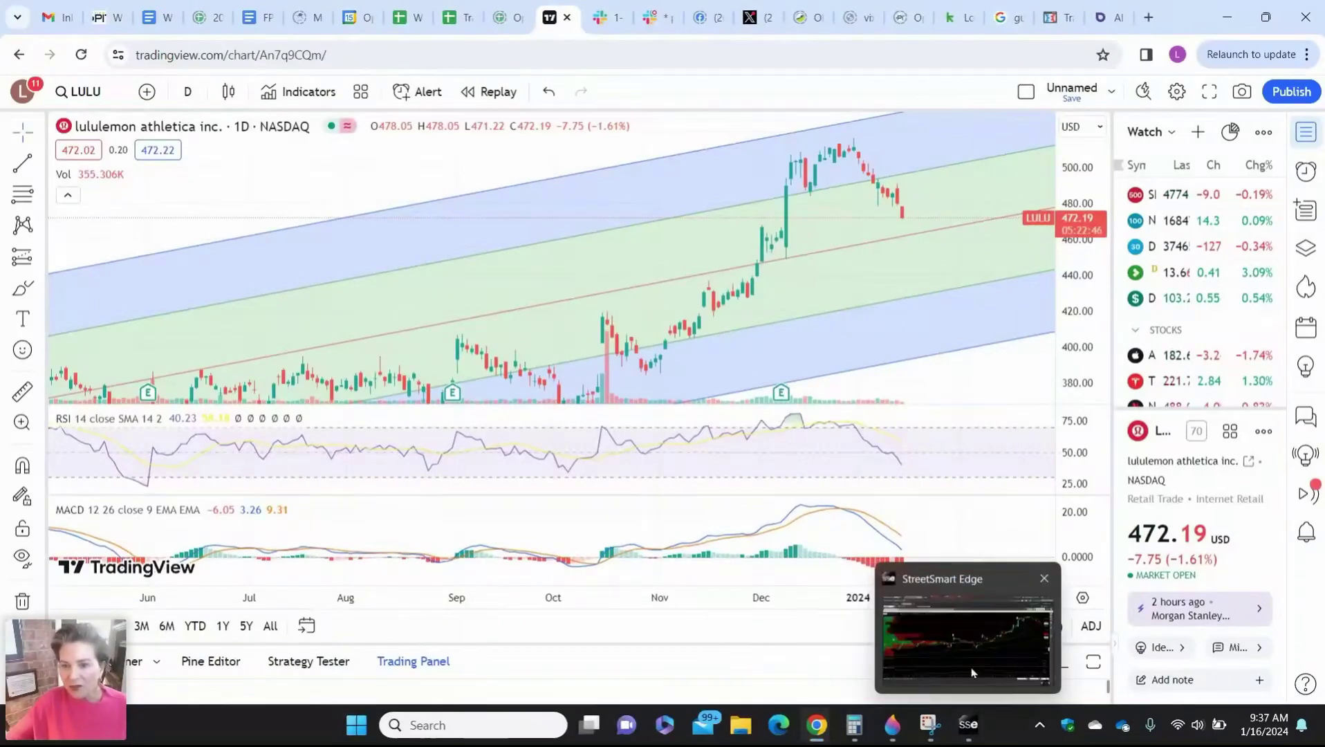
click(972, 672)
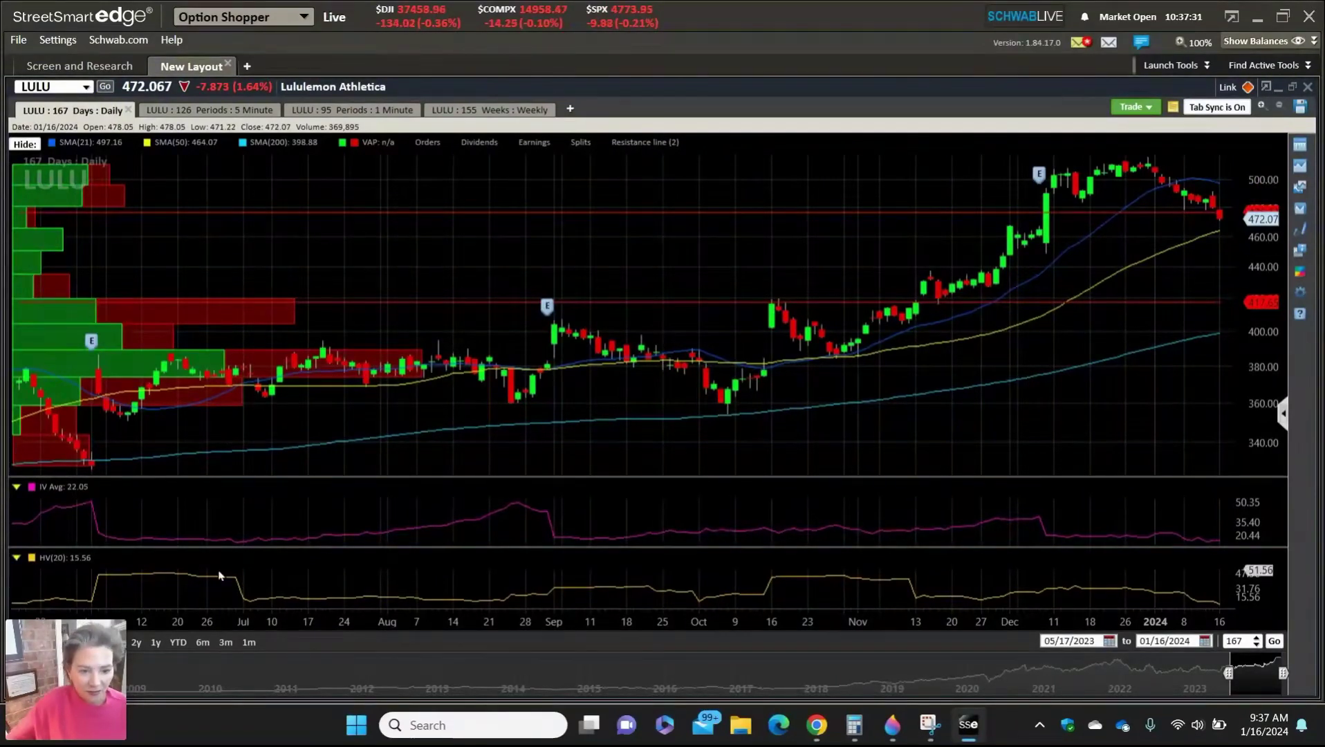
click(203, 643)
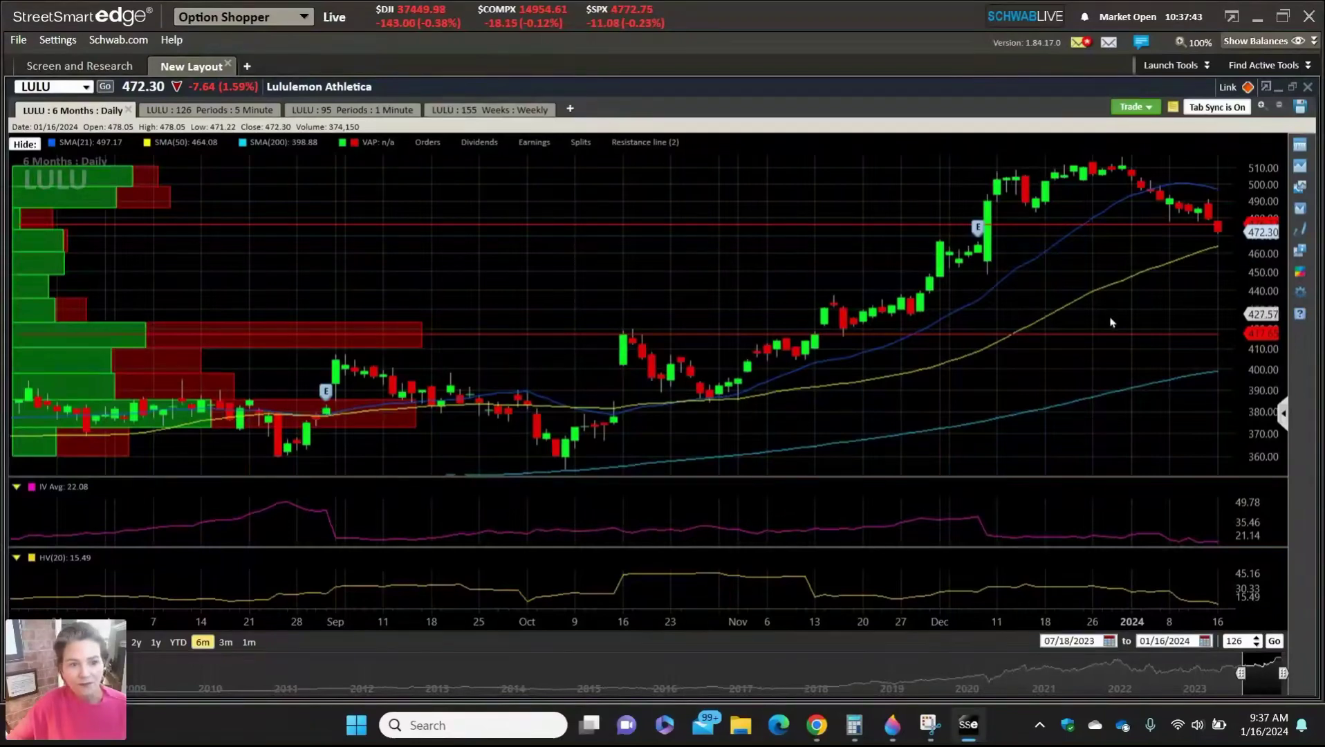
click(491, 110)
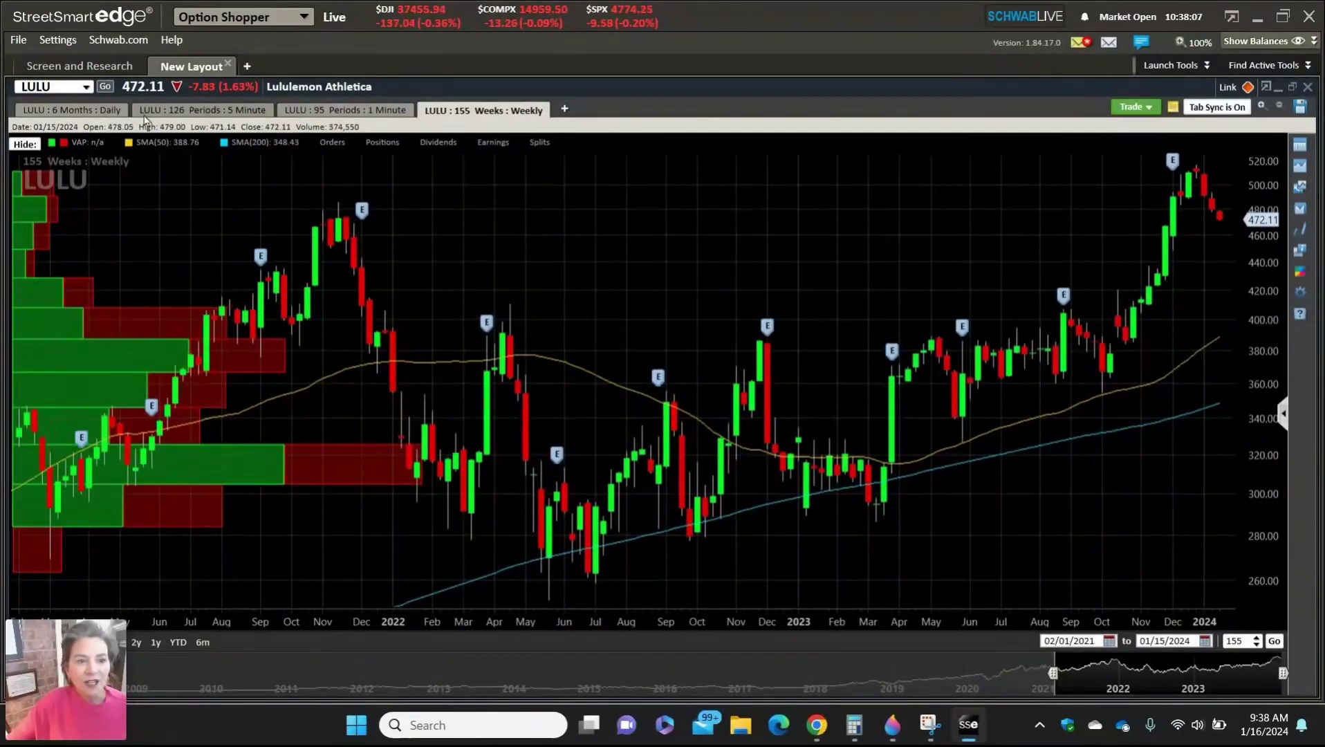
click(94, 111)
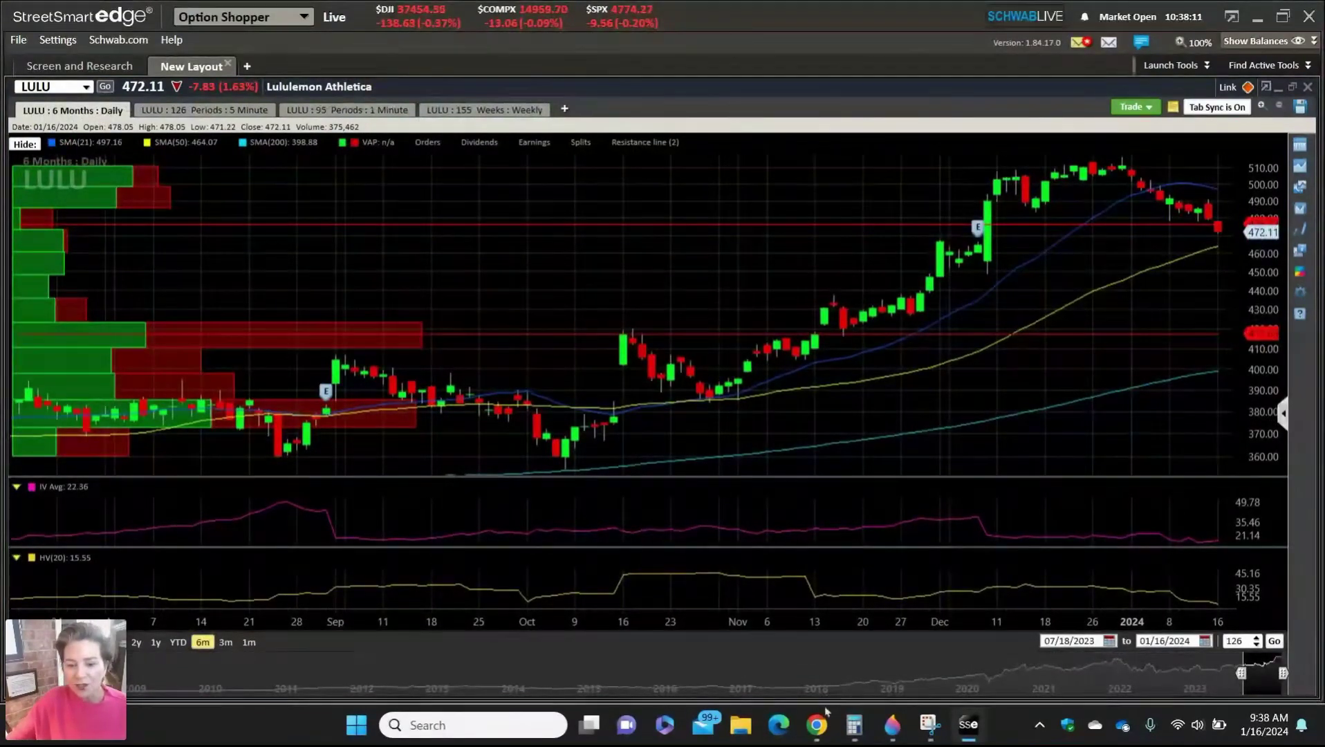
mouse_move(817, 725)
click(382, 652)
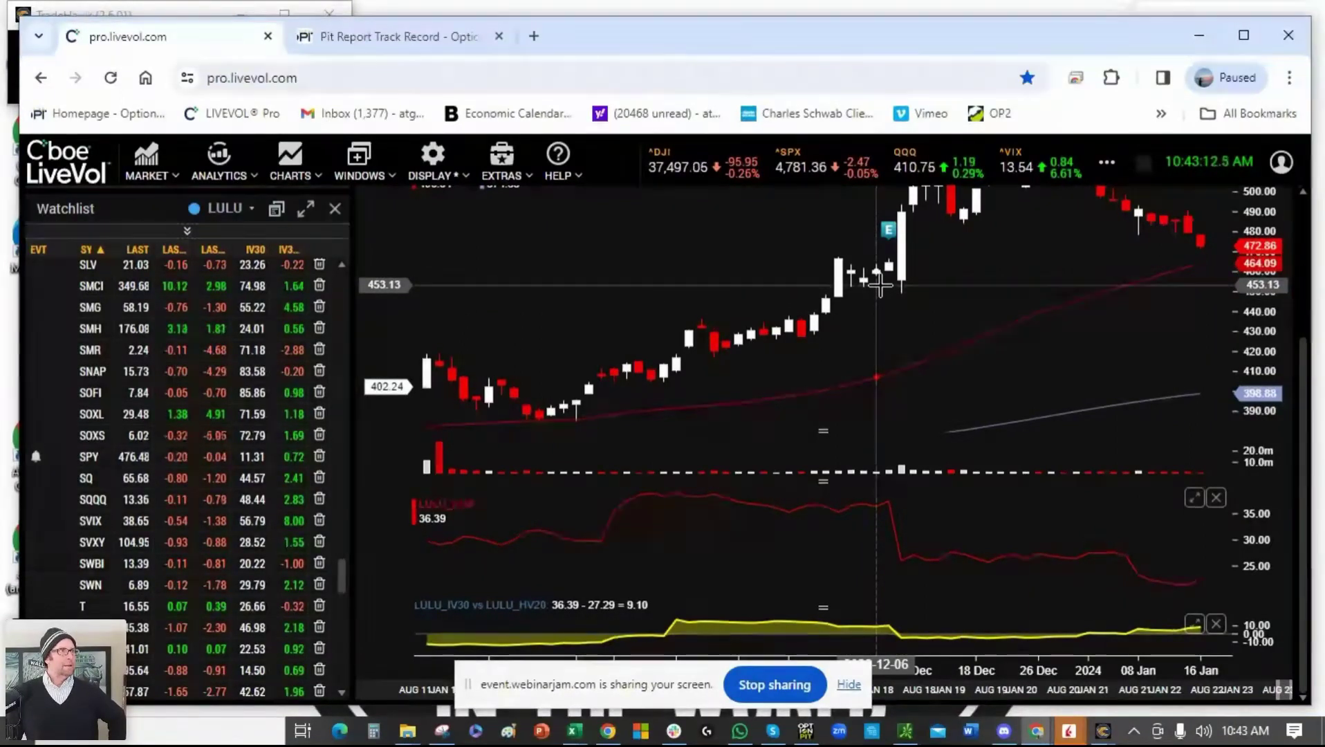
Scroll the LULU Stock Chart page up and down to reach the chart controls.
scroll(932, 272, up, 2)
scroll(933, 272, down, 2)
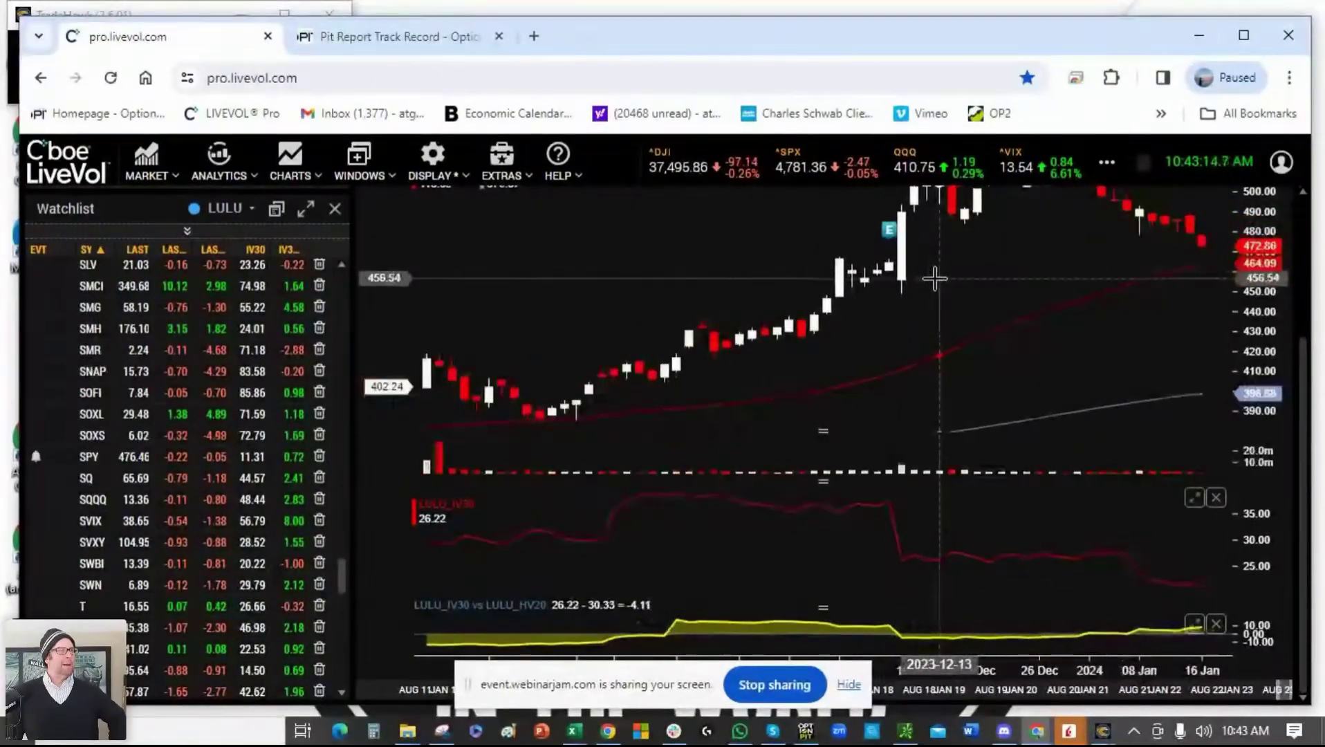
scroll(1306, 363, up, 1)
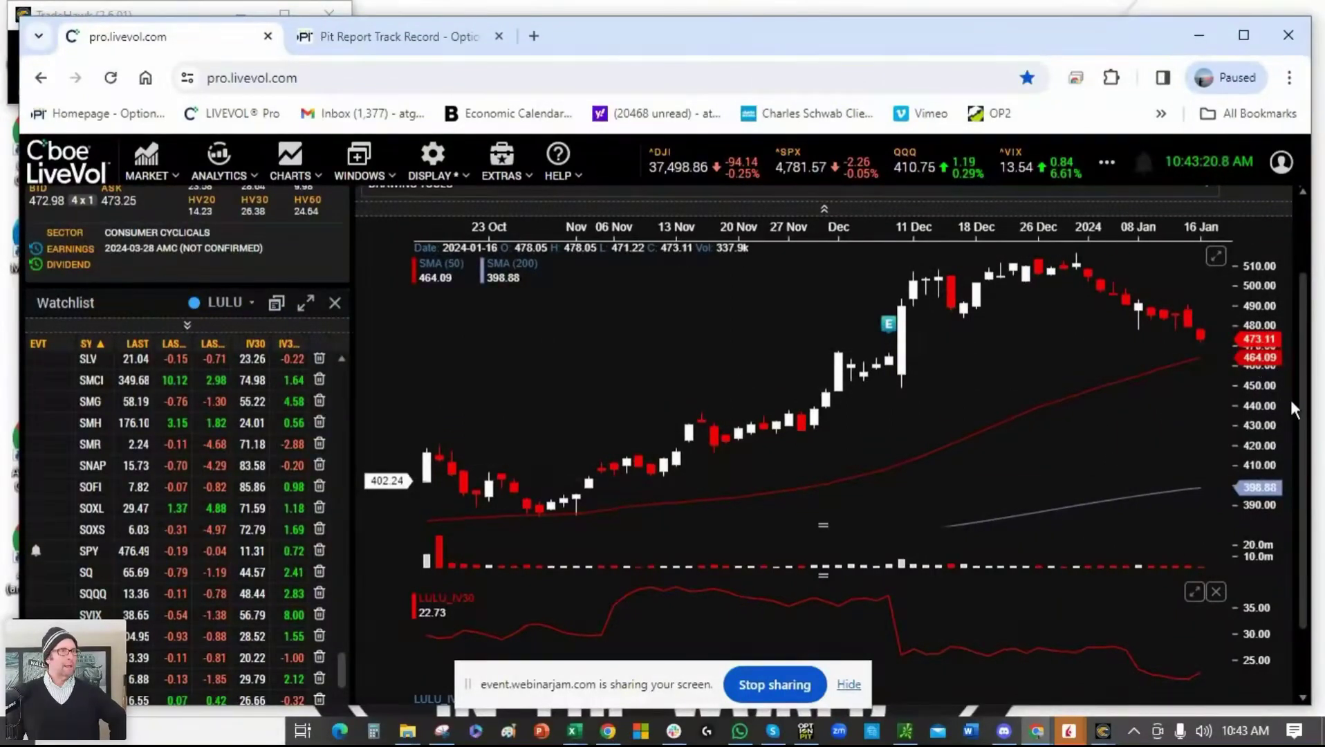
scroll(1299, 429, down, 1)
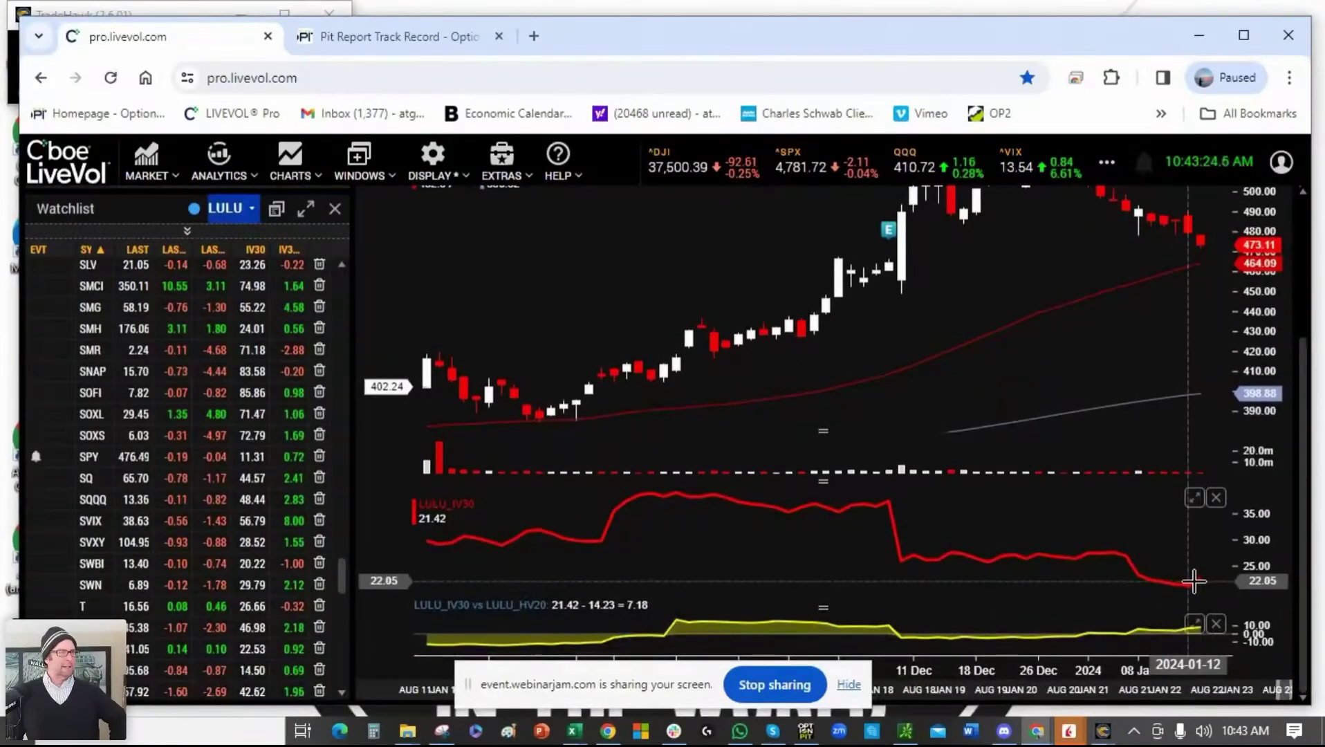
scroll(1285, 364, up, 2)
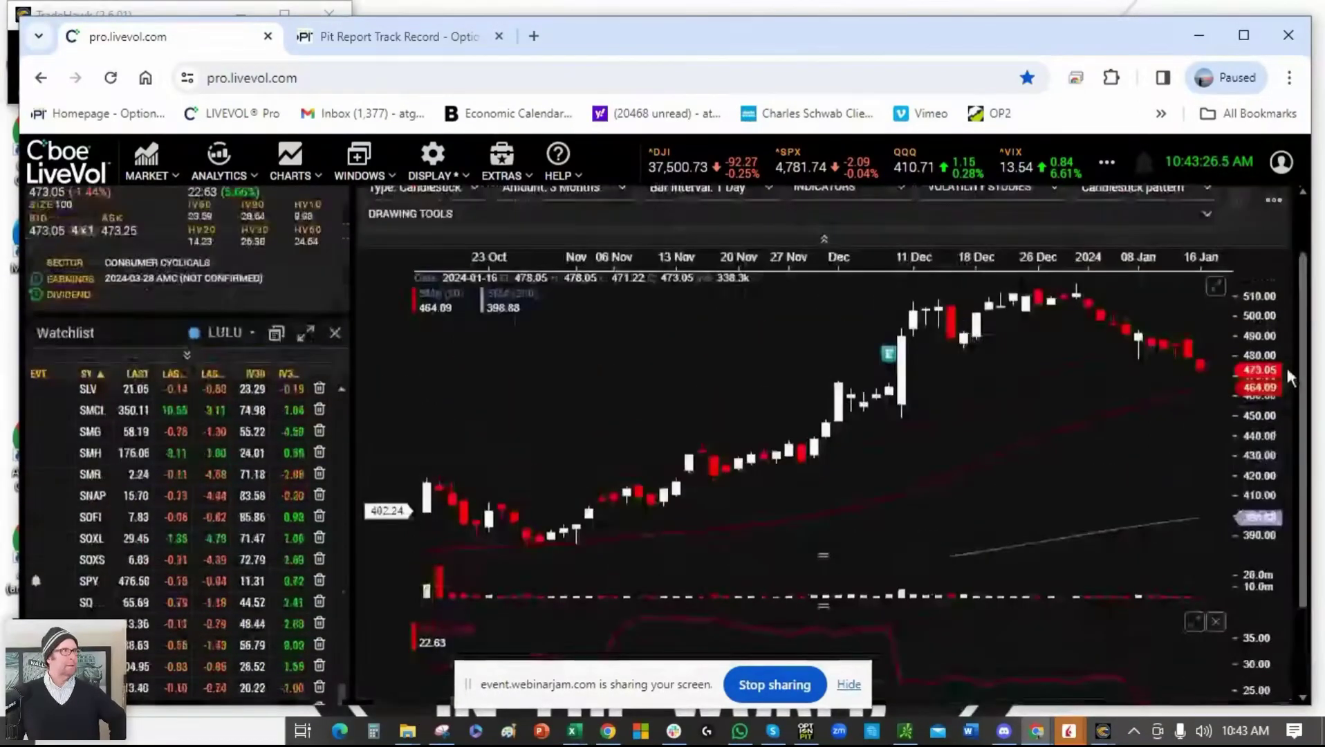
Widen LULU's chart range to 1 Year and scroll down to review it.
click(511, 270)
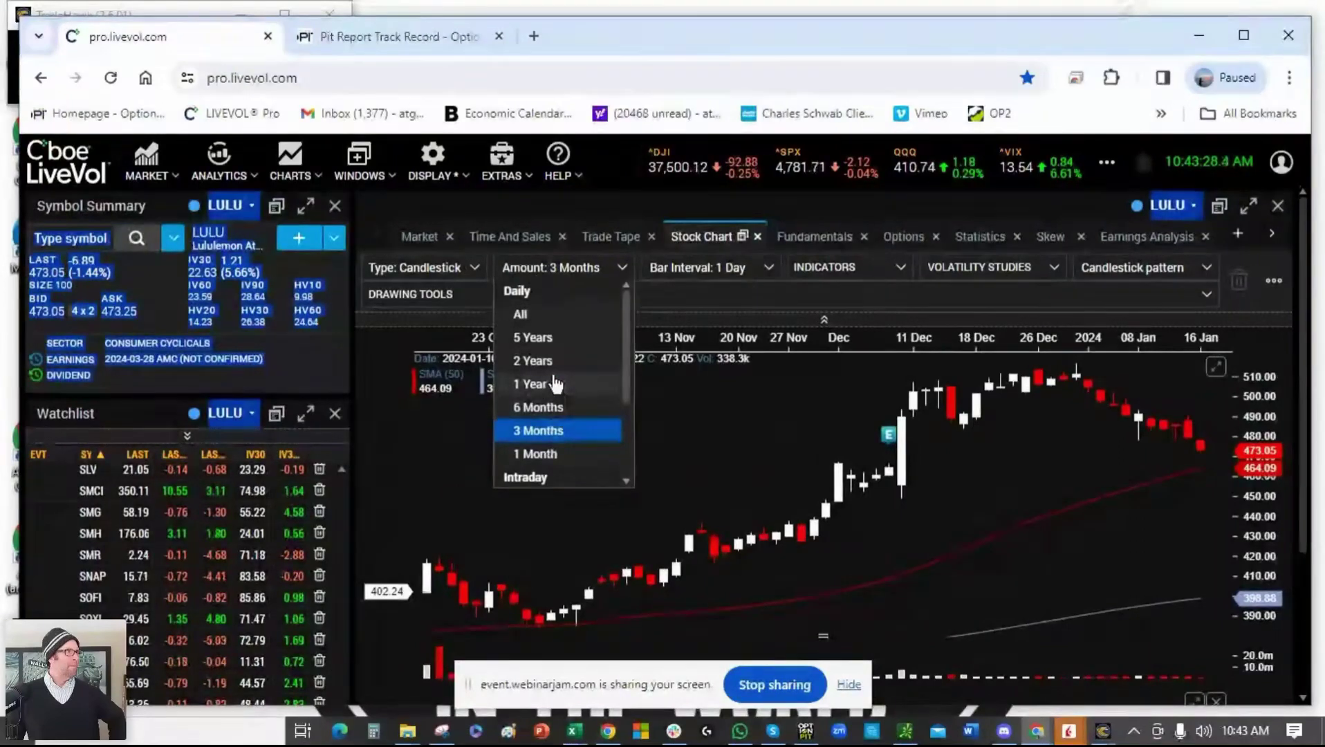
click(533, 384)
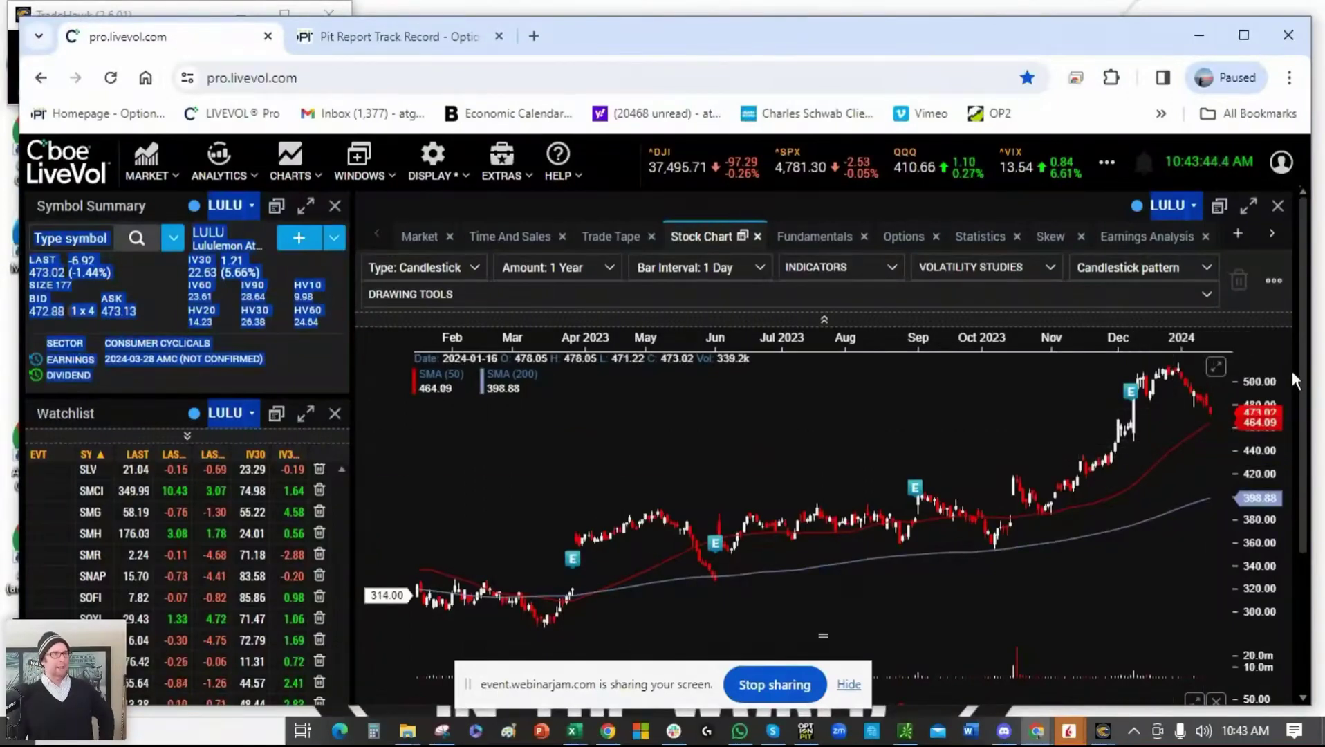
scroll(1207, 415, down, 2)
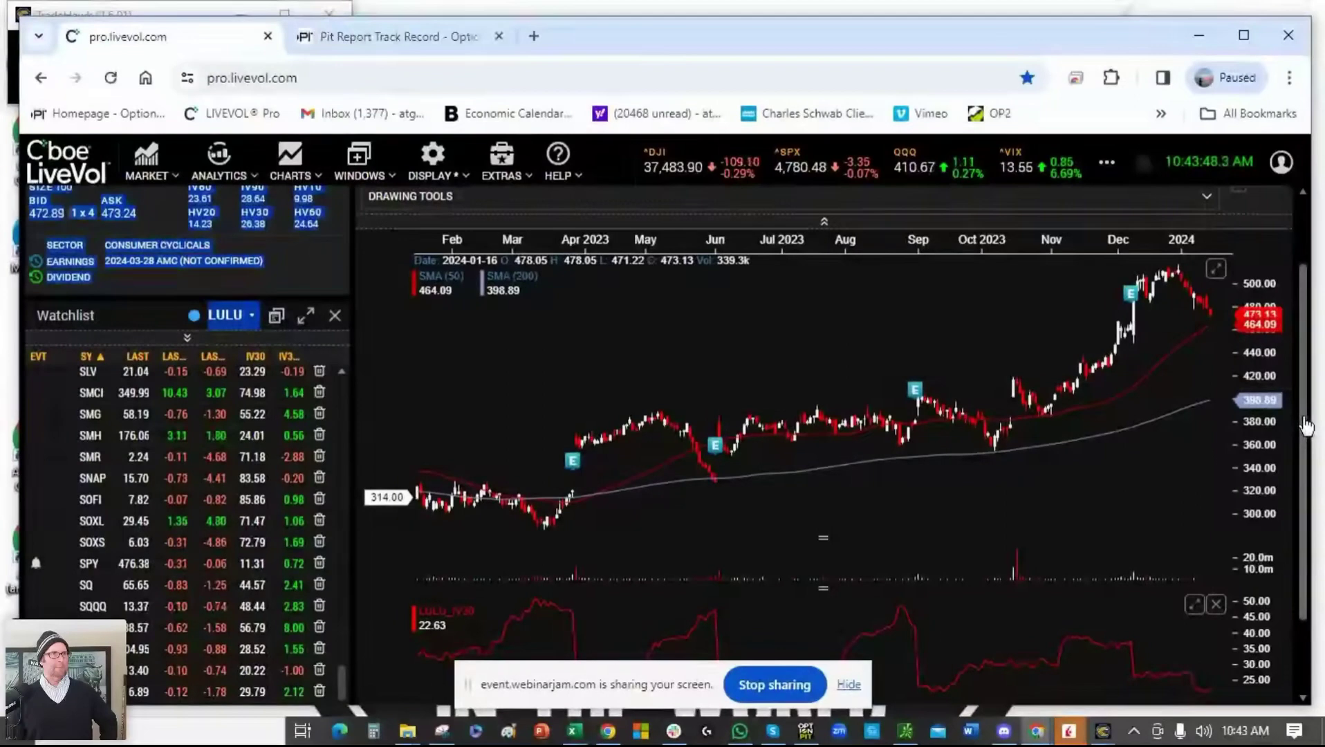
scroll(1314, 446, down, 2)
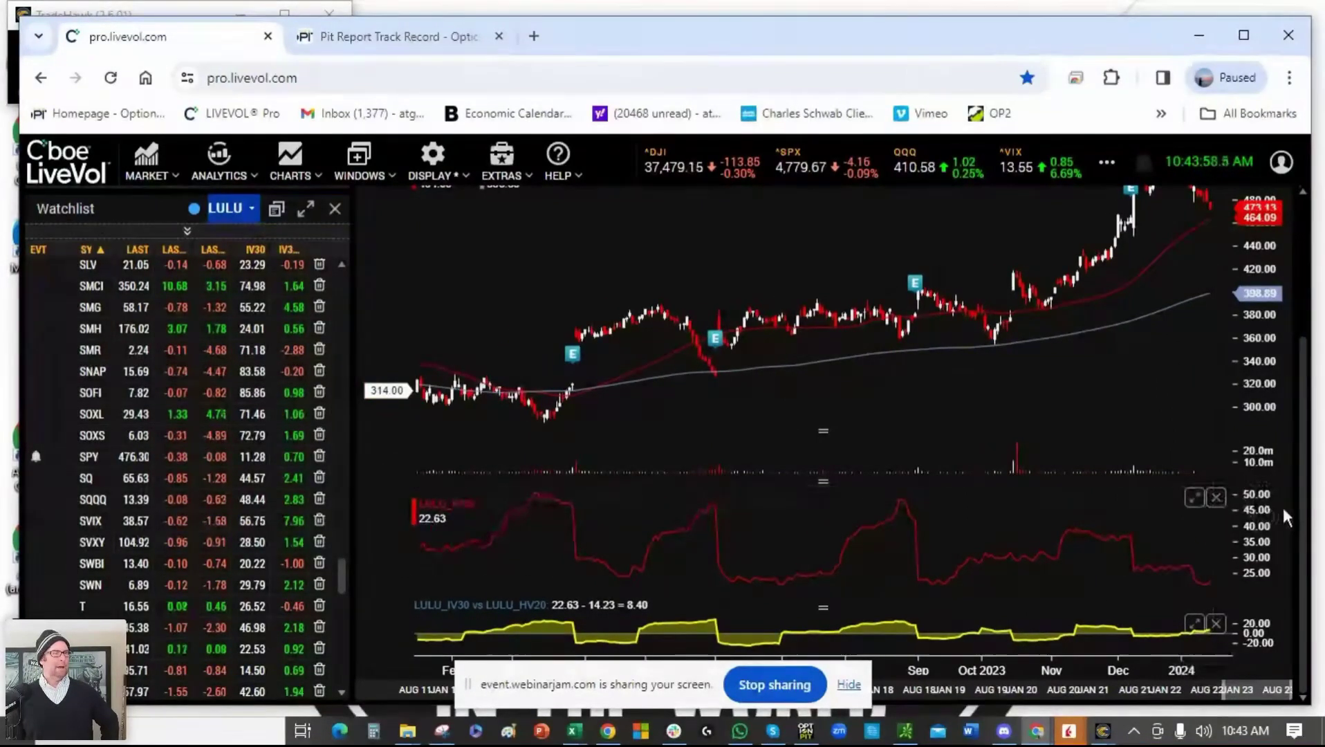
Recheck the Amount dropdown, keeping 1 Year, and scroll to the IV30 pane.
scroll(1281, 504, up, 2)
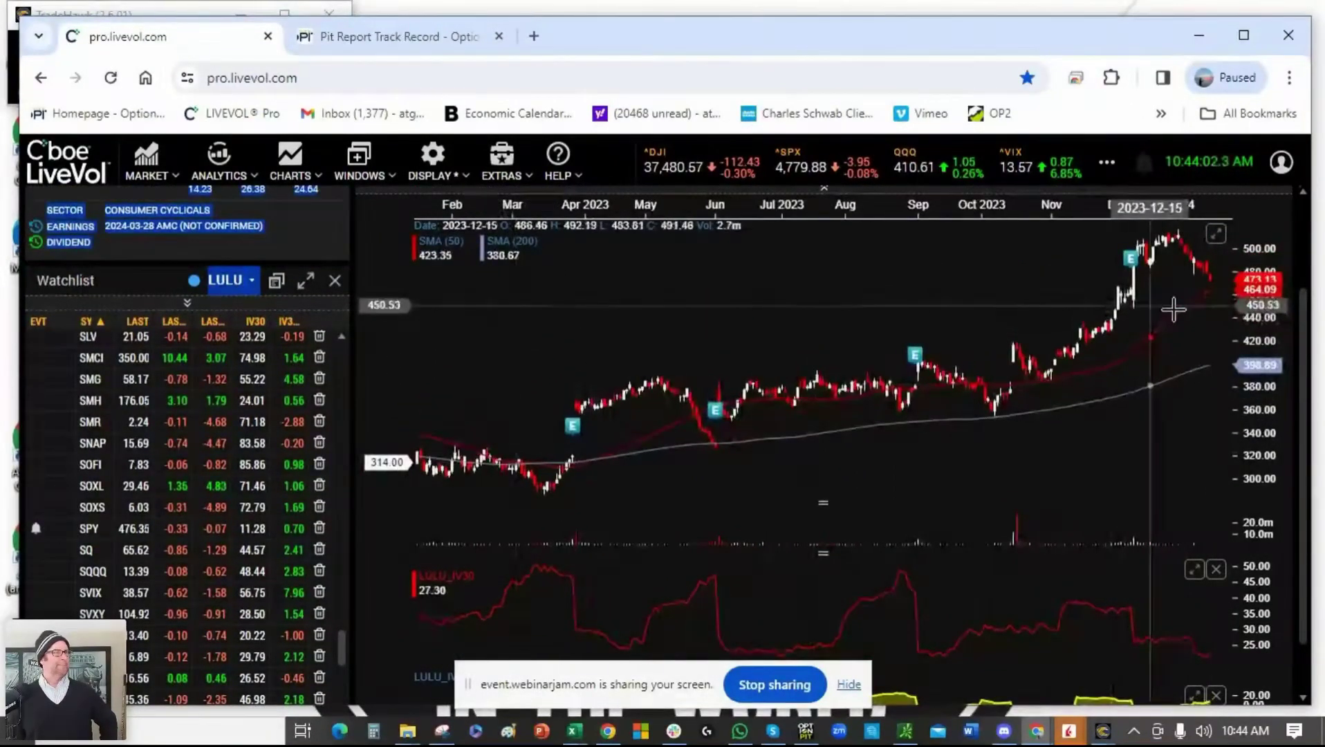
scroll(1303, 333, up, 3)
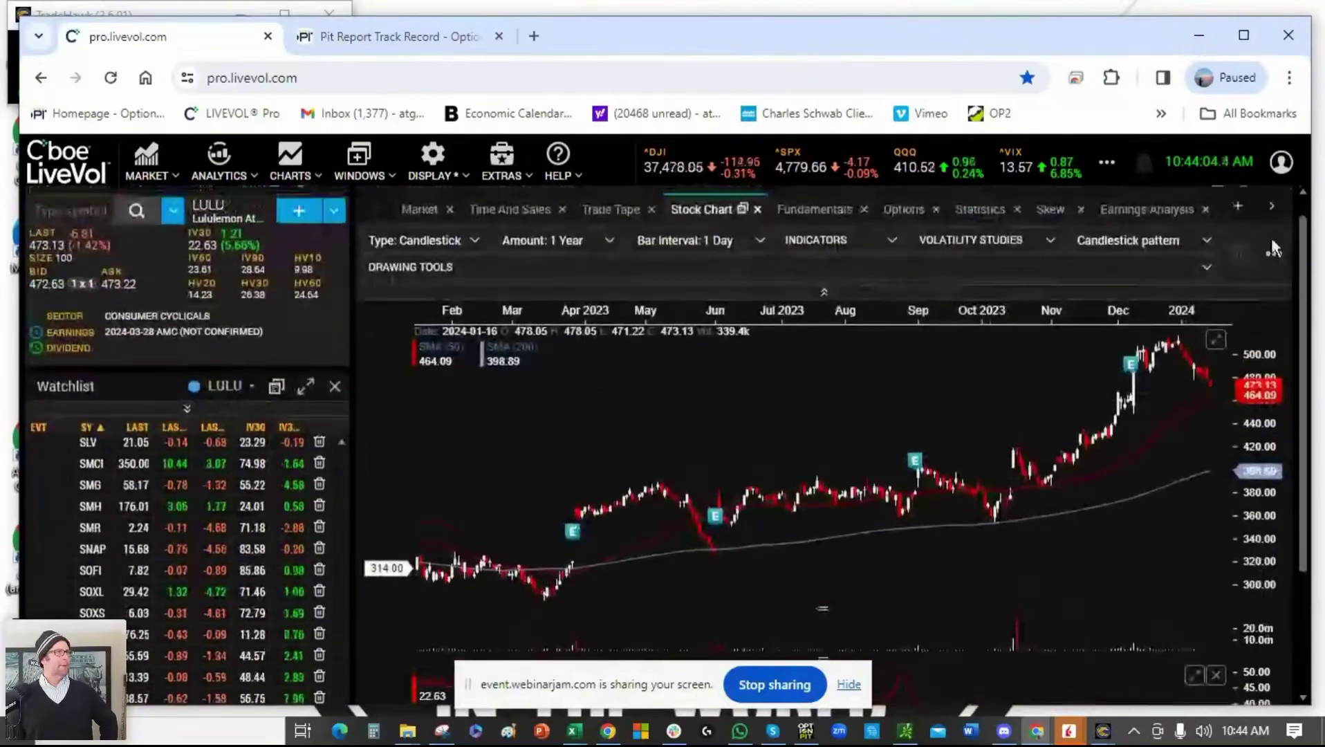
click(559, 250)
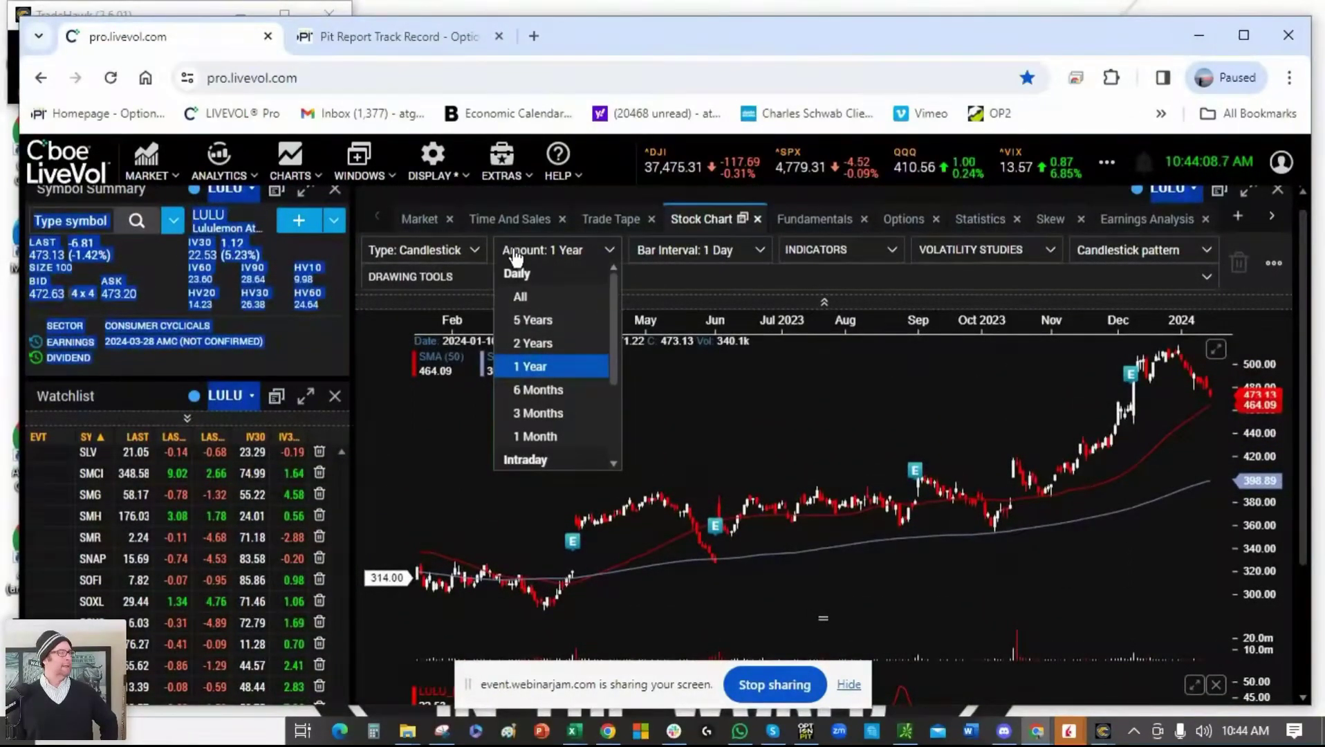
click(459, 464)
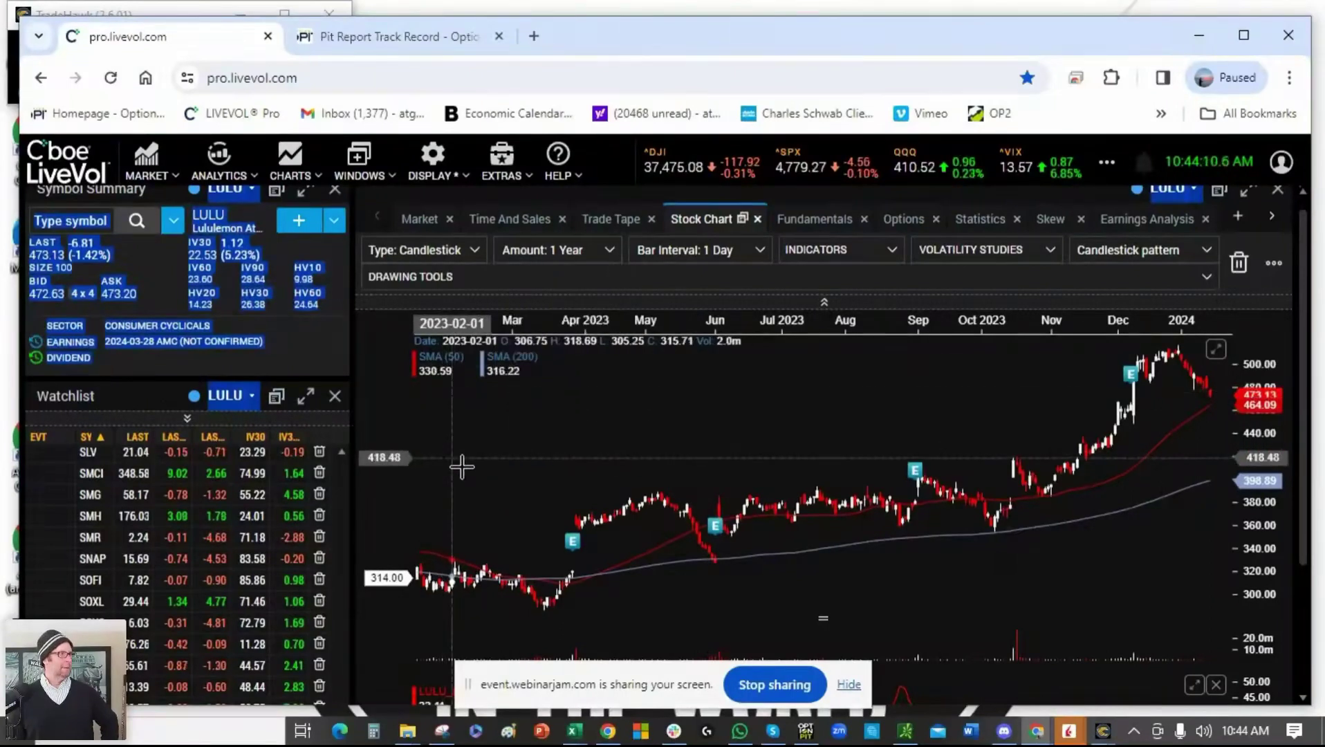
scroll(1300, 343, down, 5)
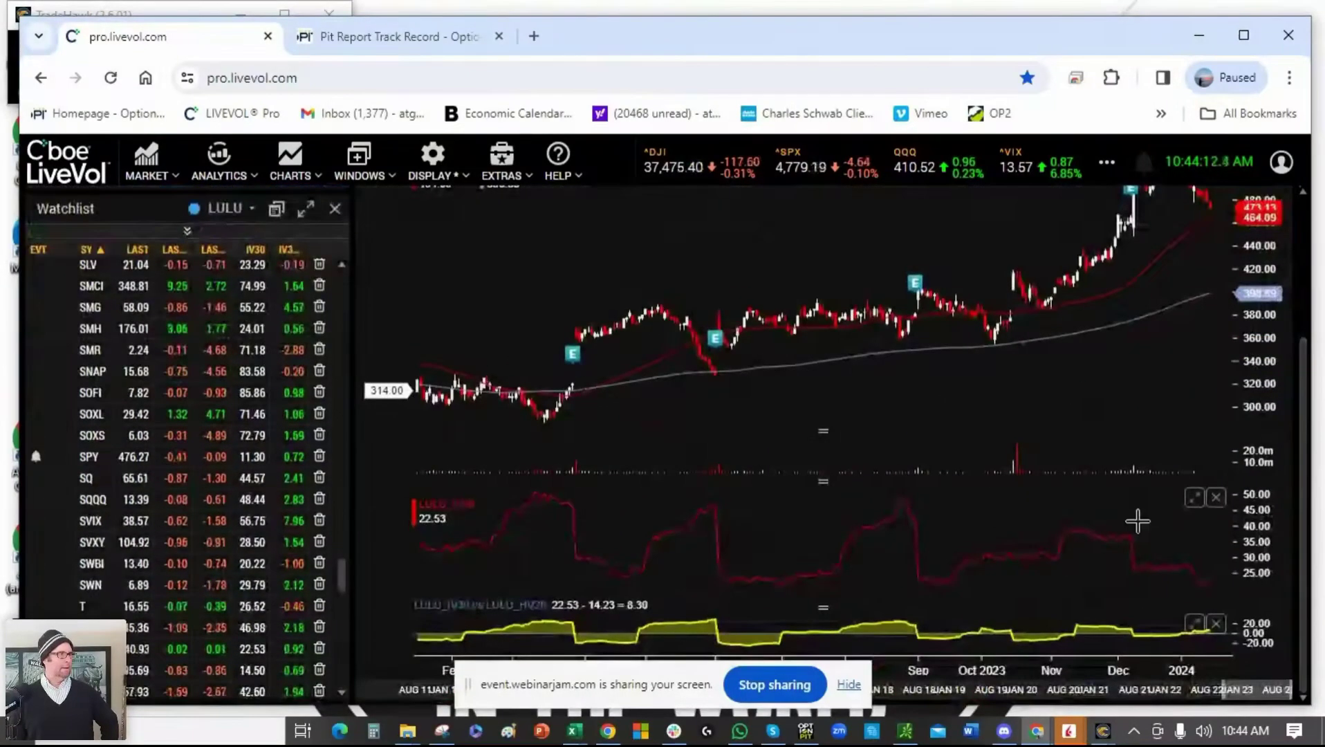
Add the HV30 line to LULU's IV30 comparison pane.
click(447, 510)
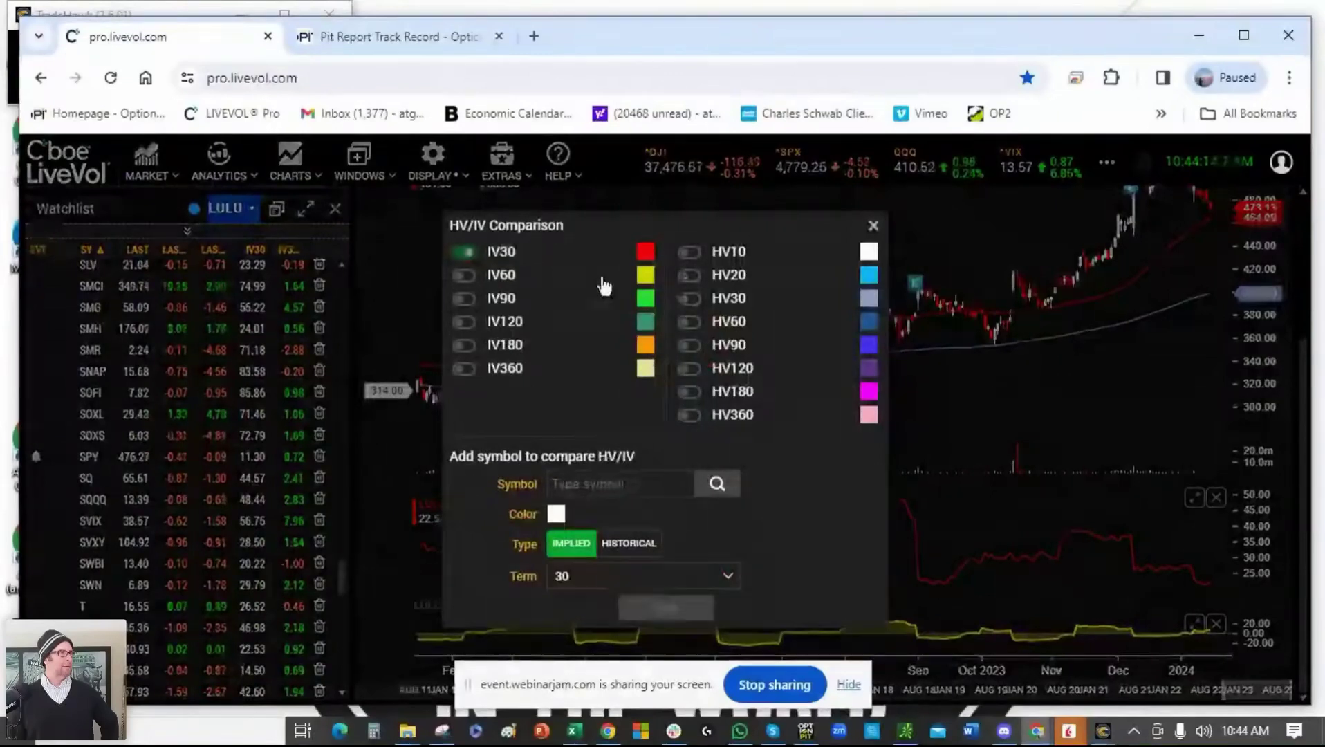
click(690, 300)
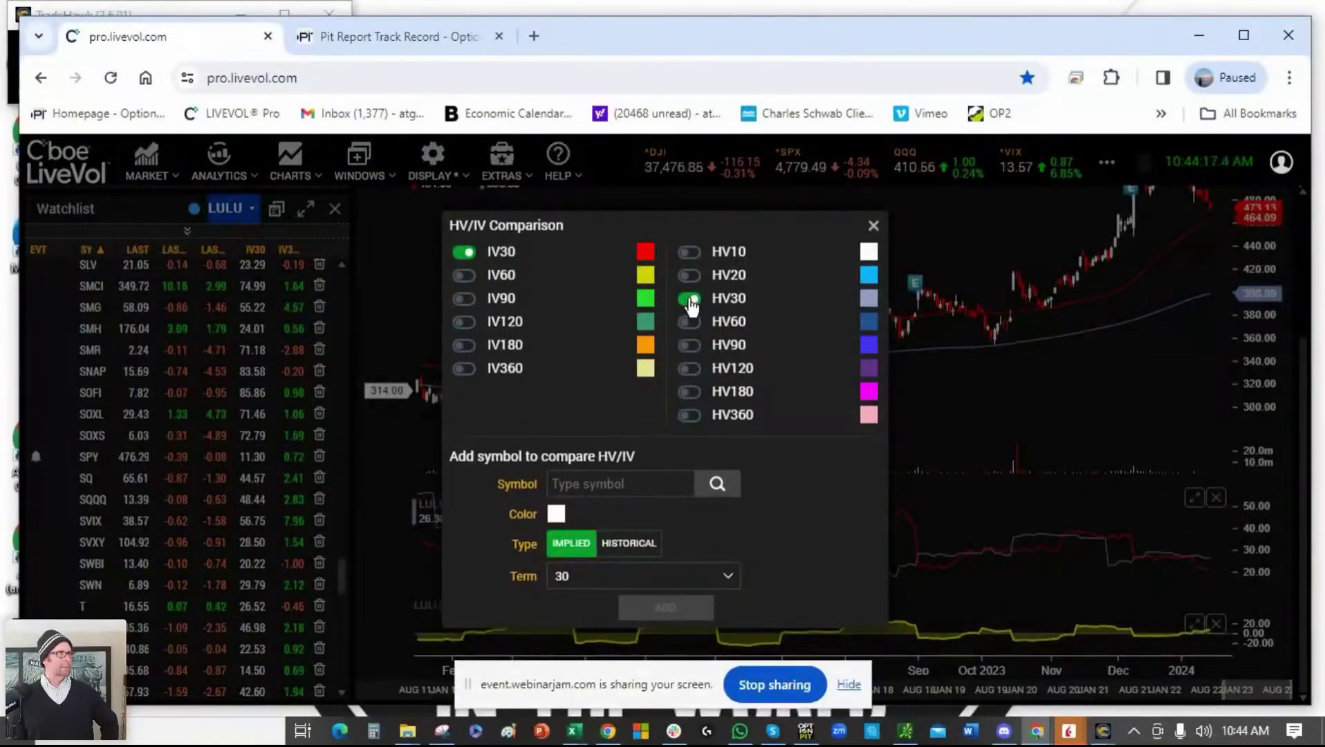
click(867, 226)
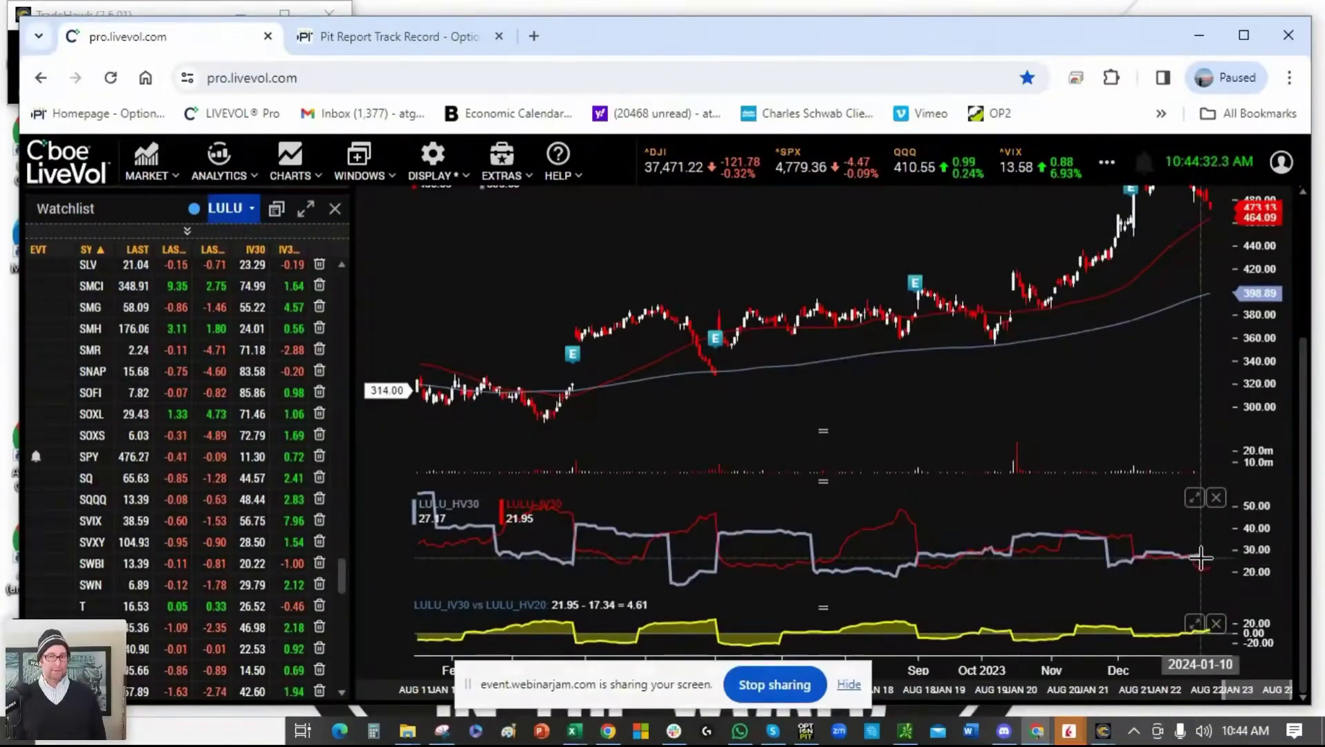
Swap the comparison line from HV30 to HV90.
click(446, 515)
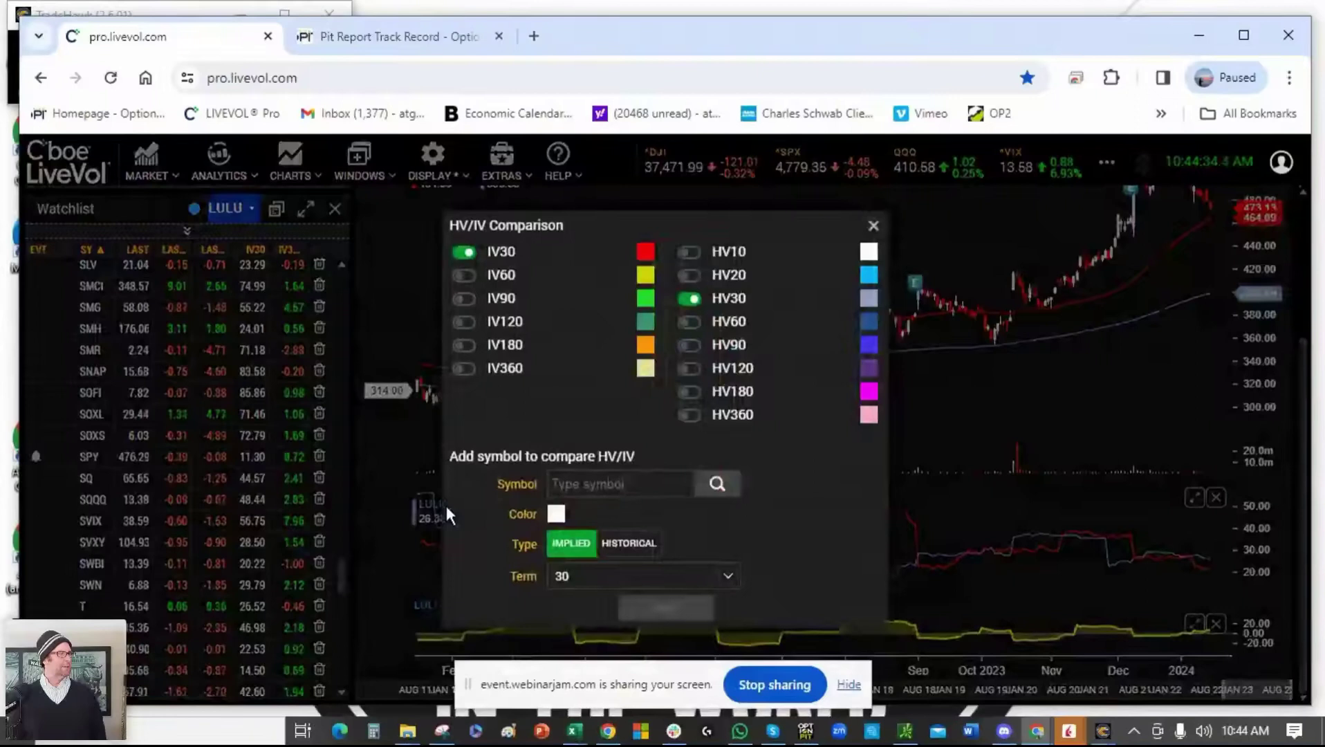
click(678, 343)
click(688, 298)
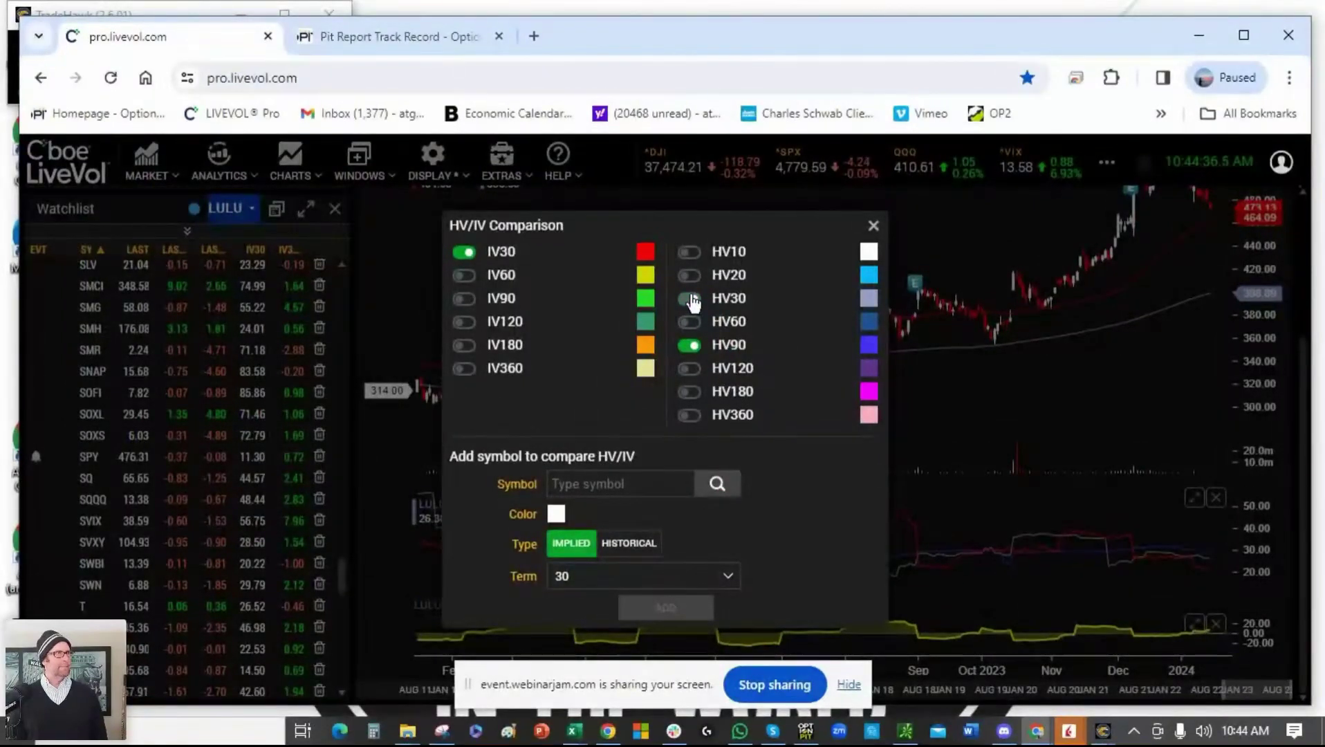
click(874, 228)
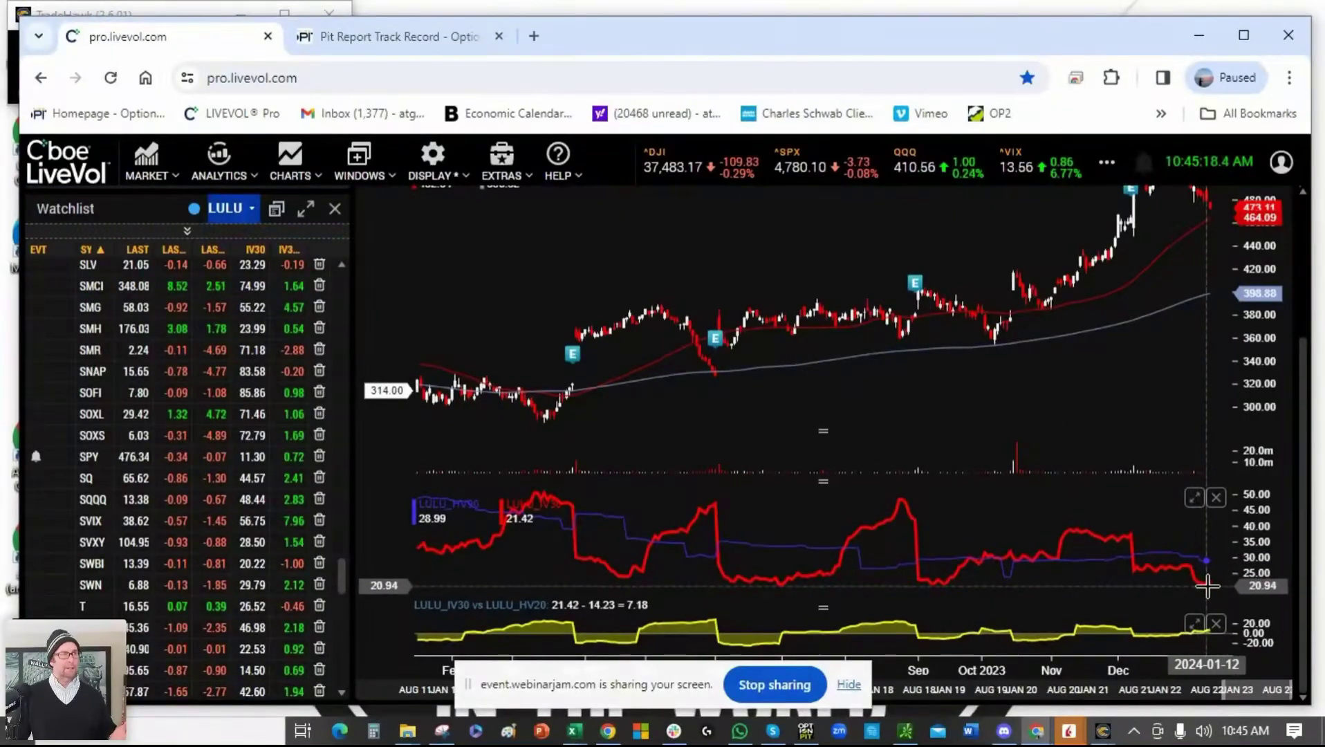
drag(1303, 379, 1286, 304)
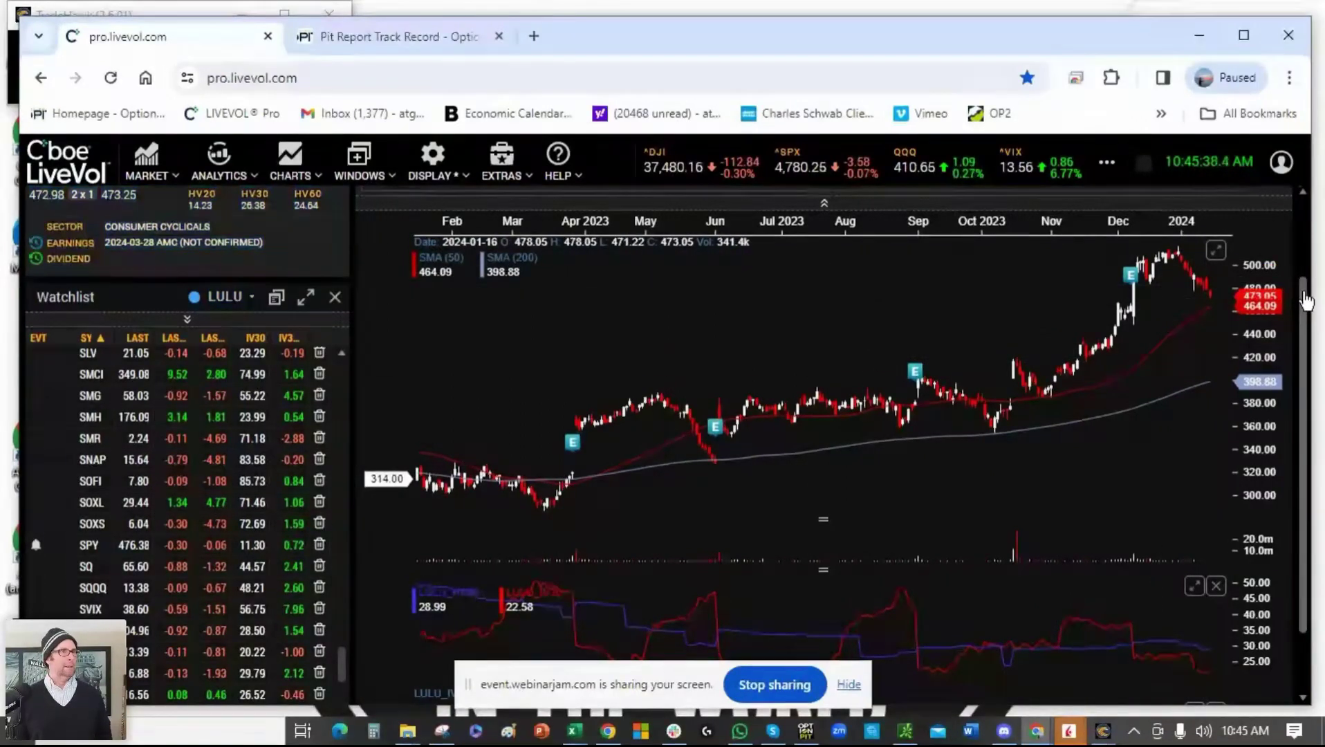
scroll(1313, 323, up, 3)
Open LULU's options chain and step through the Feb16, Feb09 weekly and Jan26 weekly expirations.
click(904, 237)
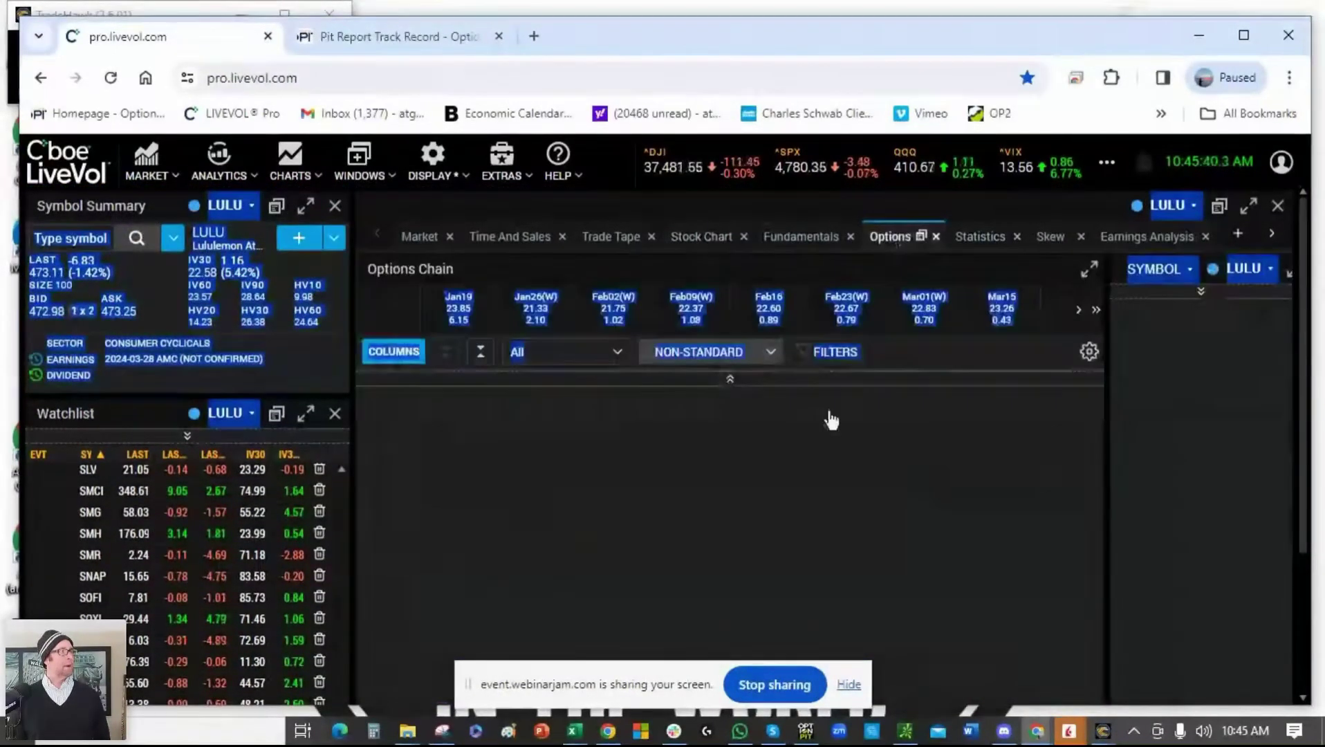
click(737, 313)
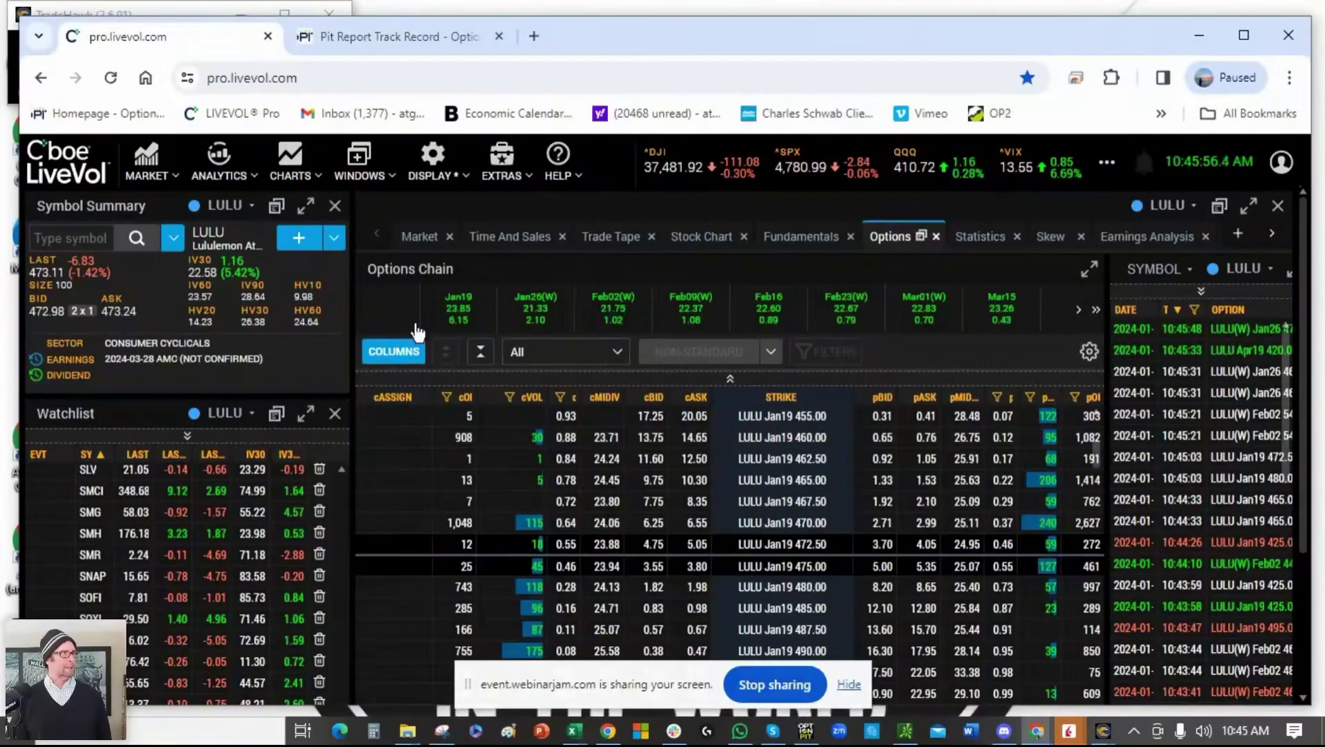
click(707, 313)
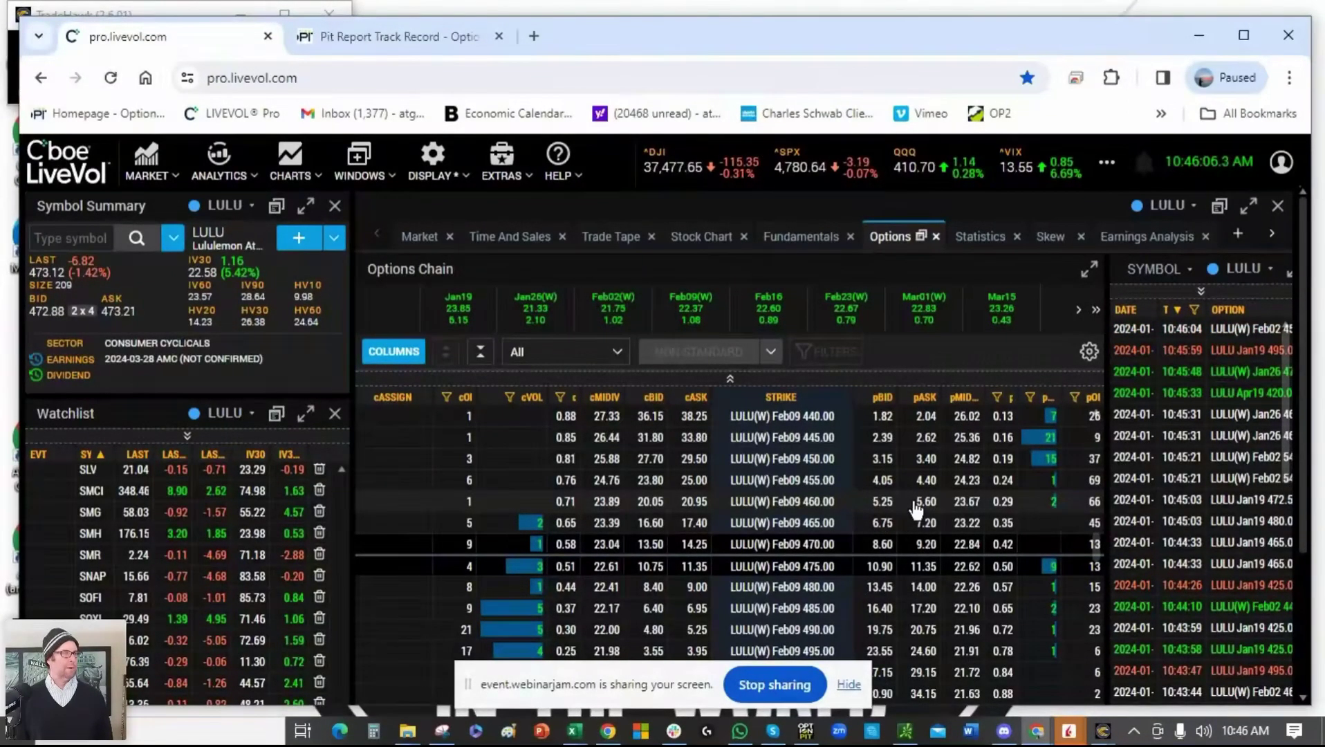
click(551, 310)
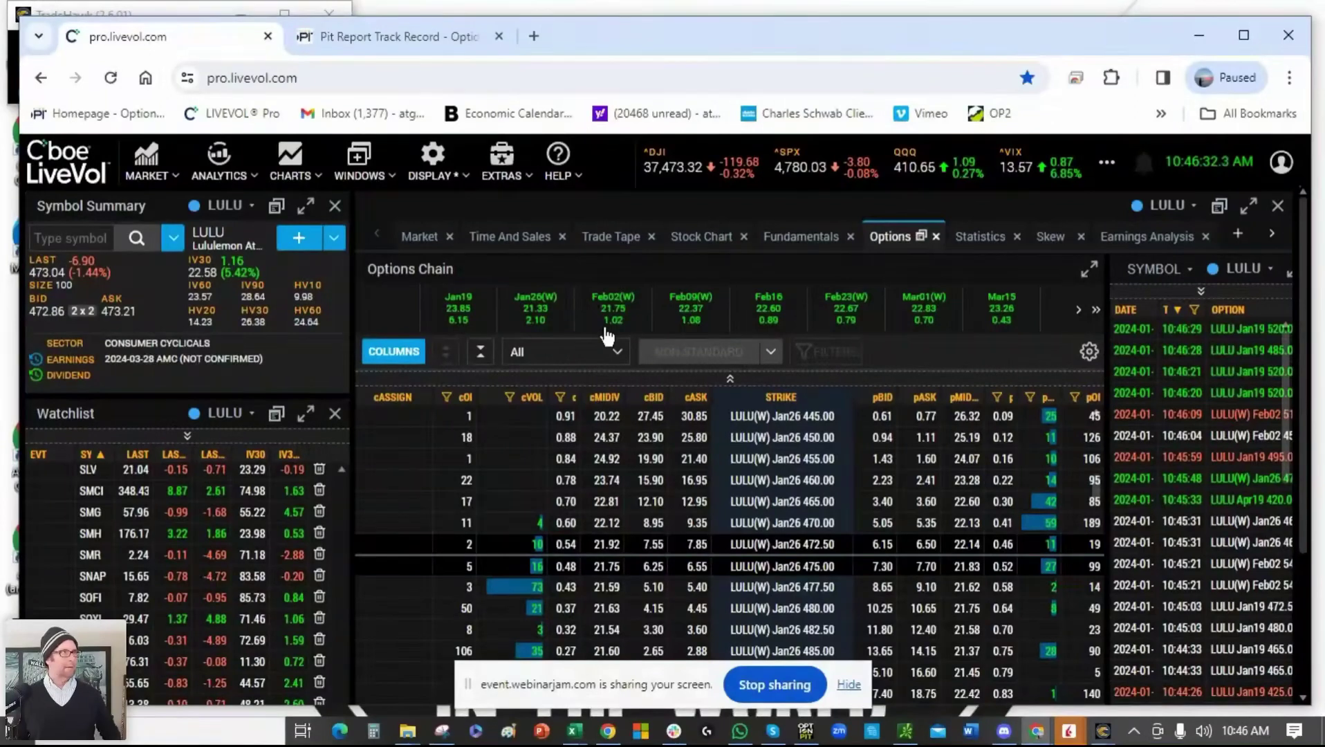
Switch LULU's chain to the Feb09 weekly expiration and look over its 465–515 strikes.
click(688, 304)
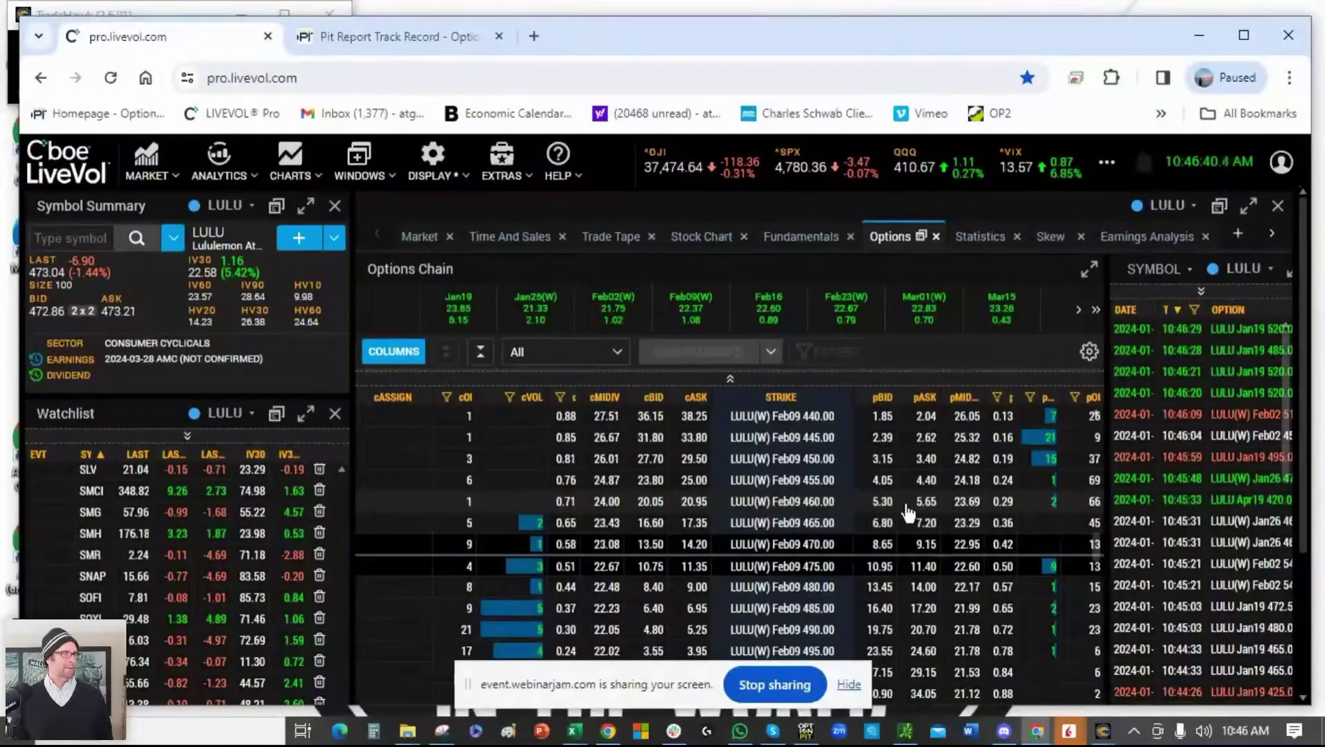
scroll(906, 508, down, 2)
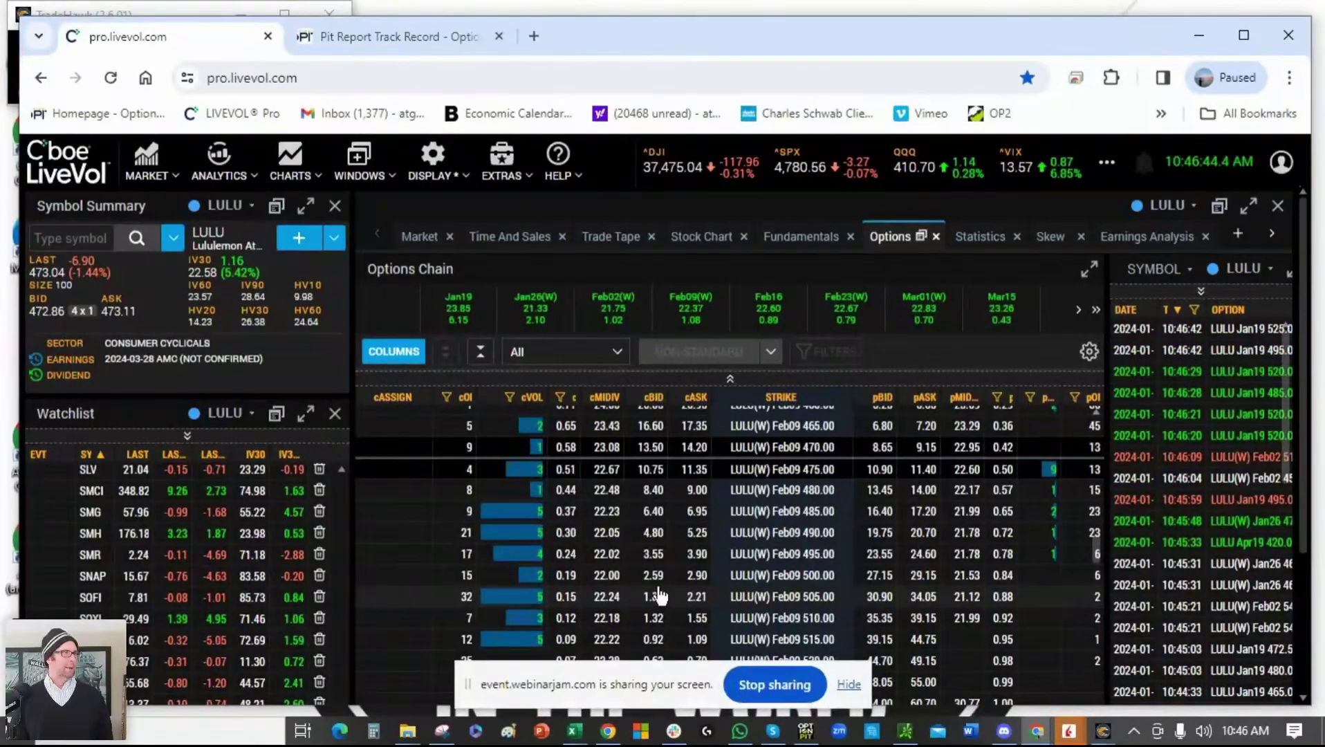
scroll(946, 538, up, 1)
scroll(944, 532, up, 2)
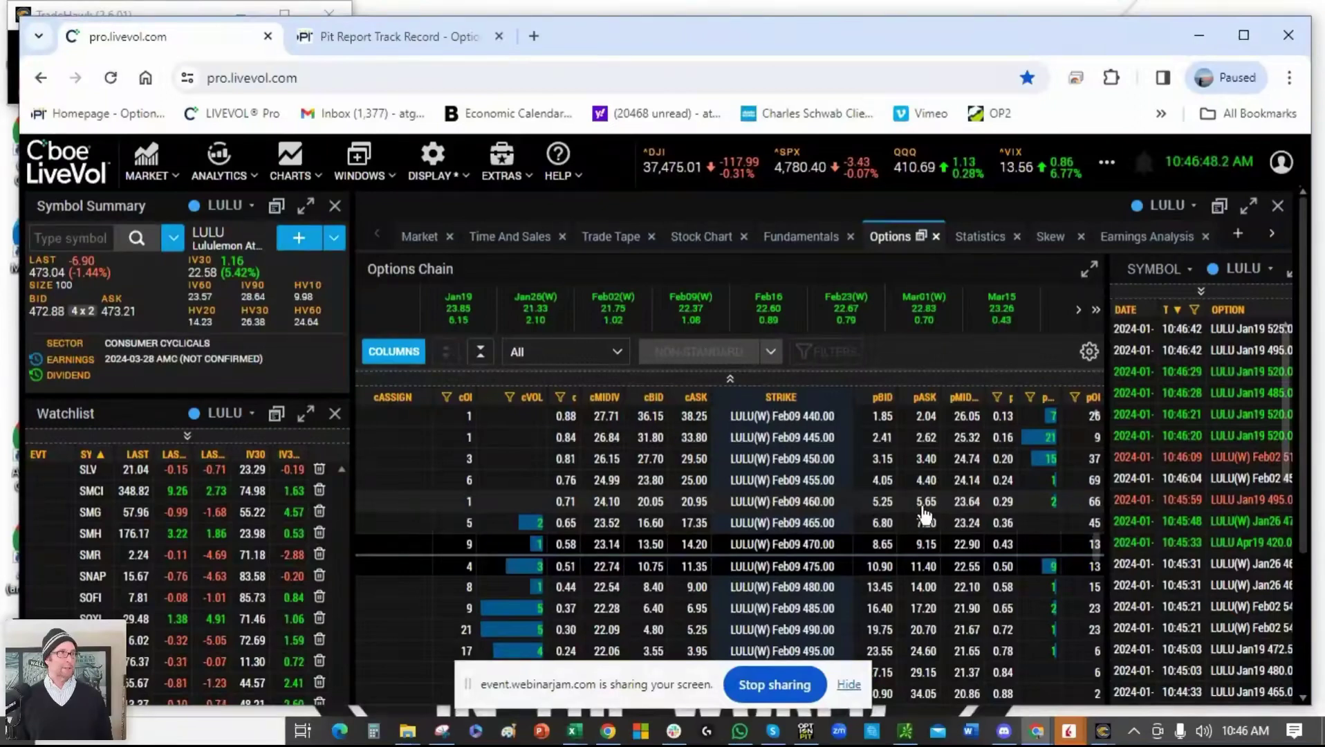
scroll(815, 599, down, 3)
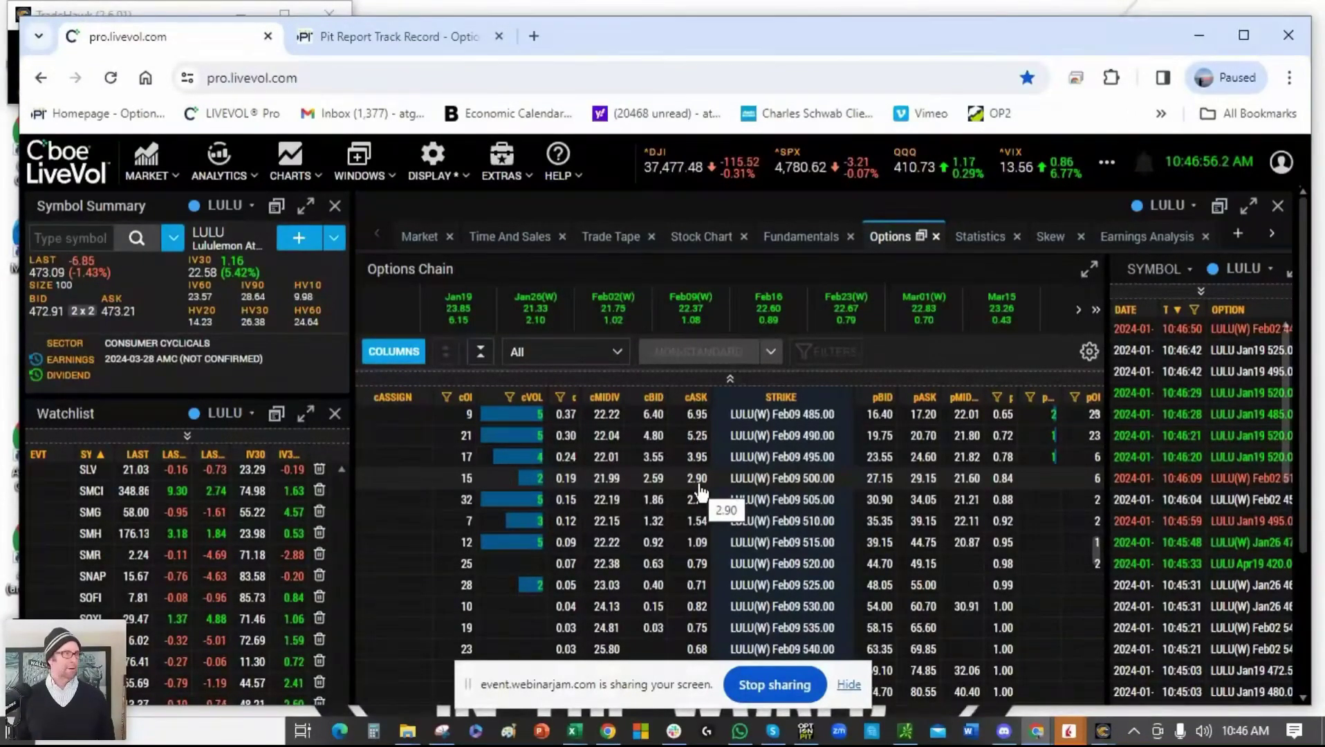
scroll(859, 526, up, 3)
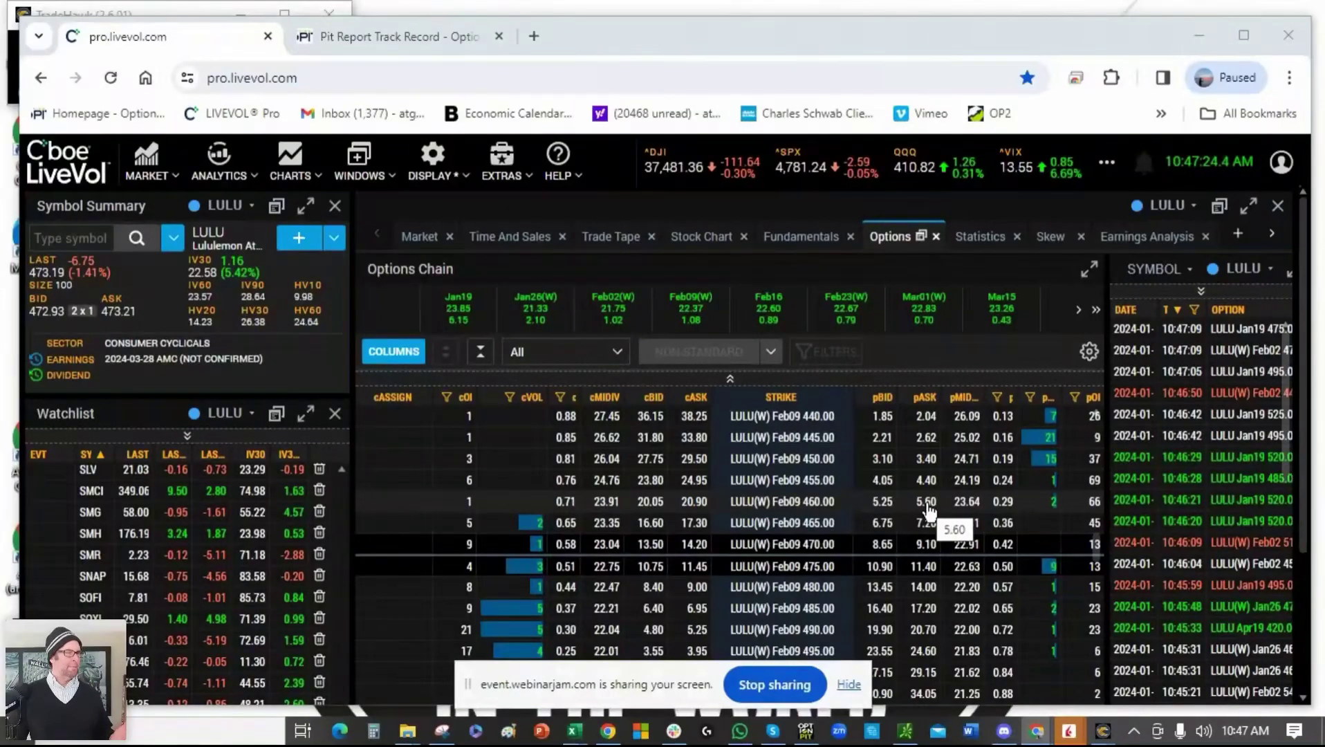
scroll(927, 505, down, 3)
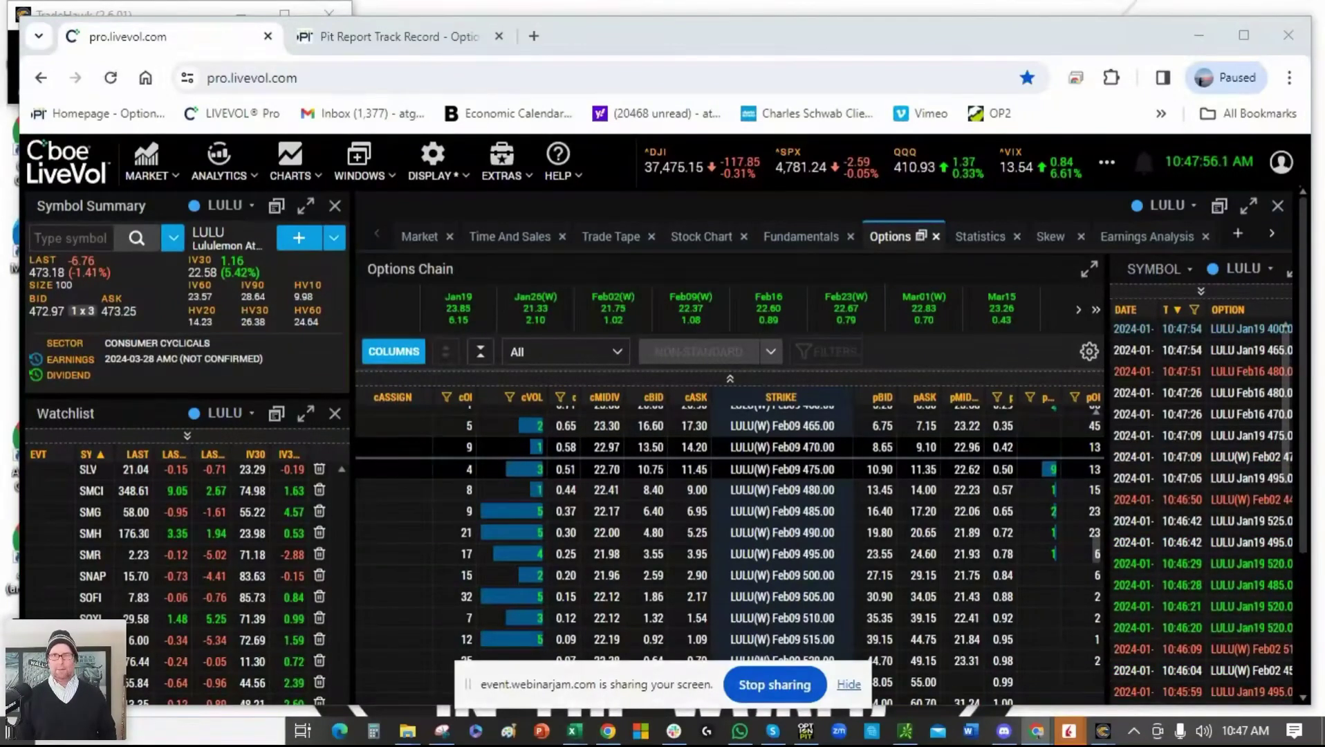
Type 'BTO 1 LULU' under Jan16 in the trade log, then minimize Chrome.
key(alt+Tab)
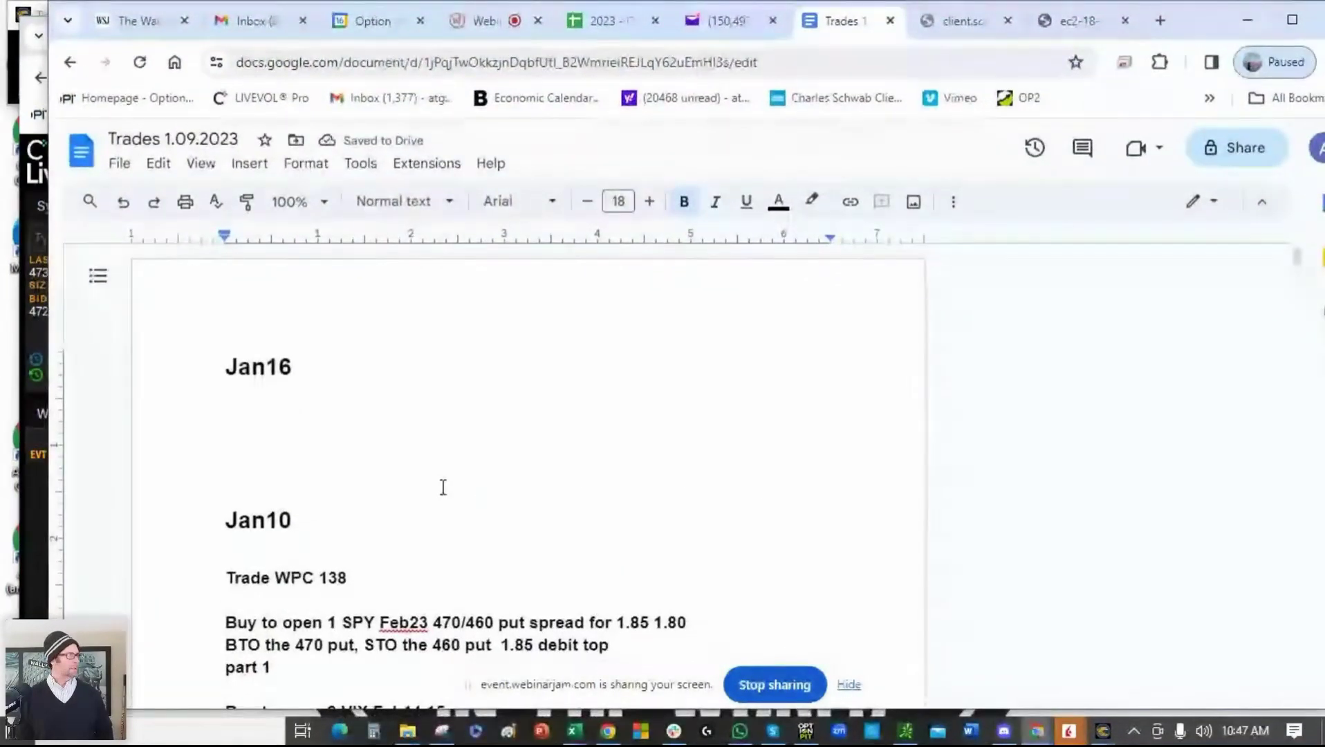
text(Iu)
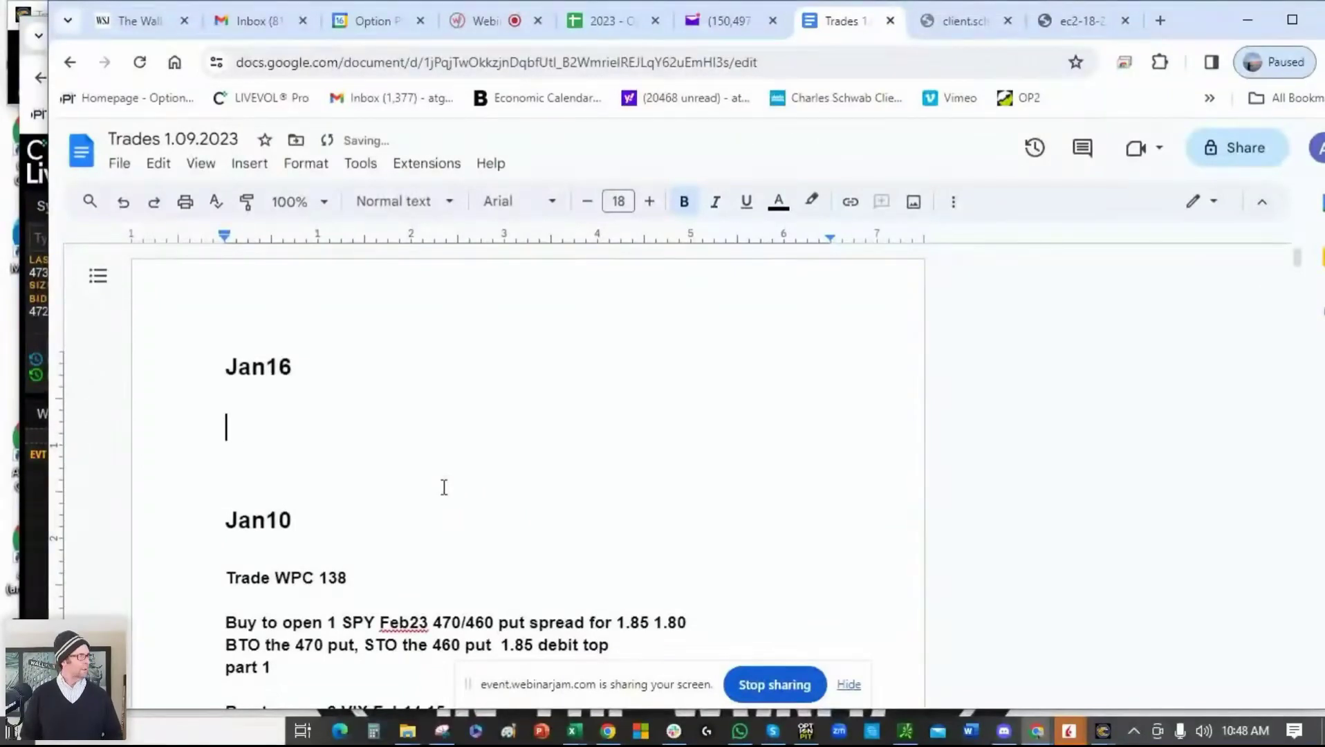
text(LUYL)
key(BackSpace)
key(BackSpace)
key(BackSpace)
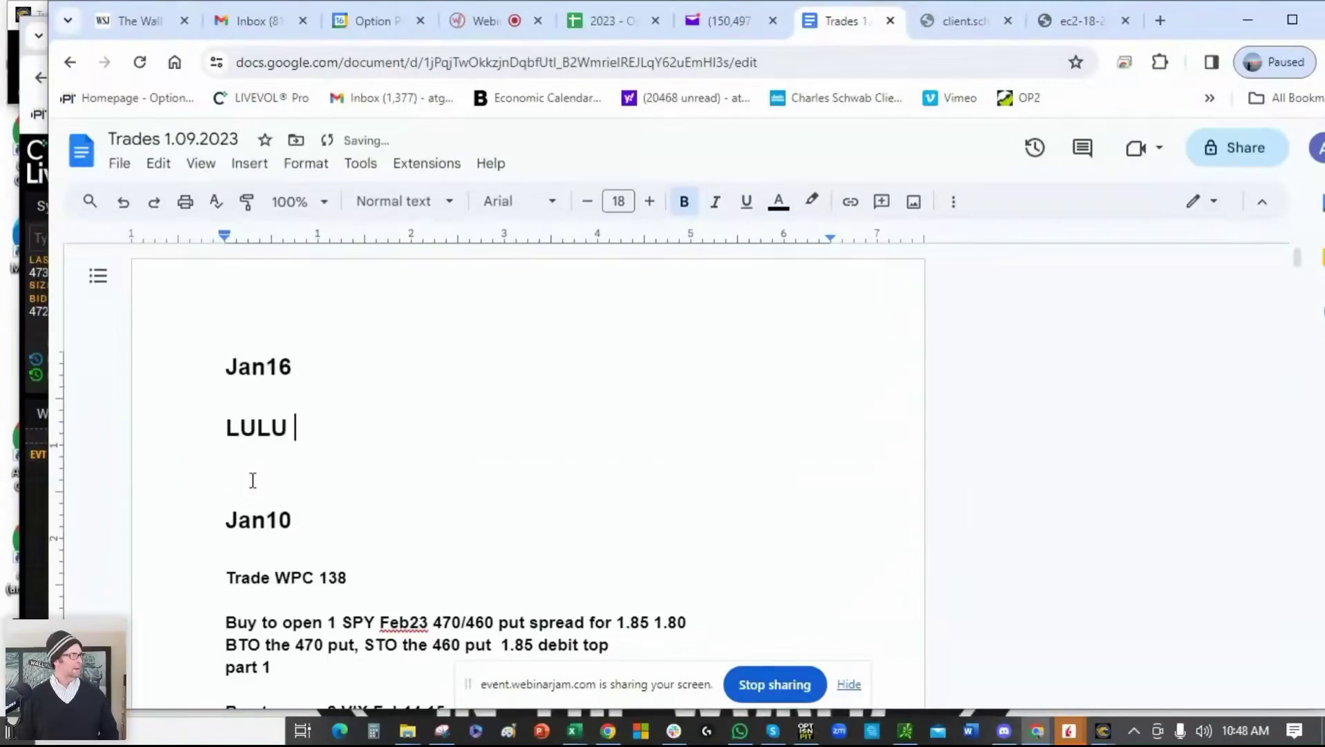
text(BTO)
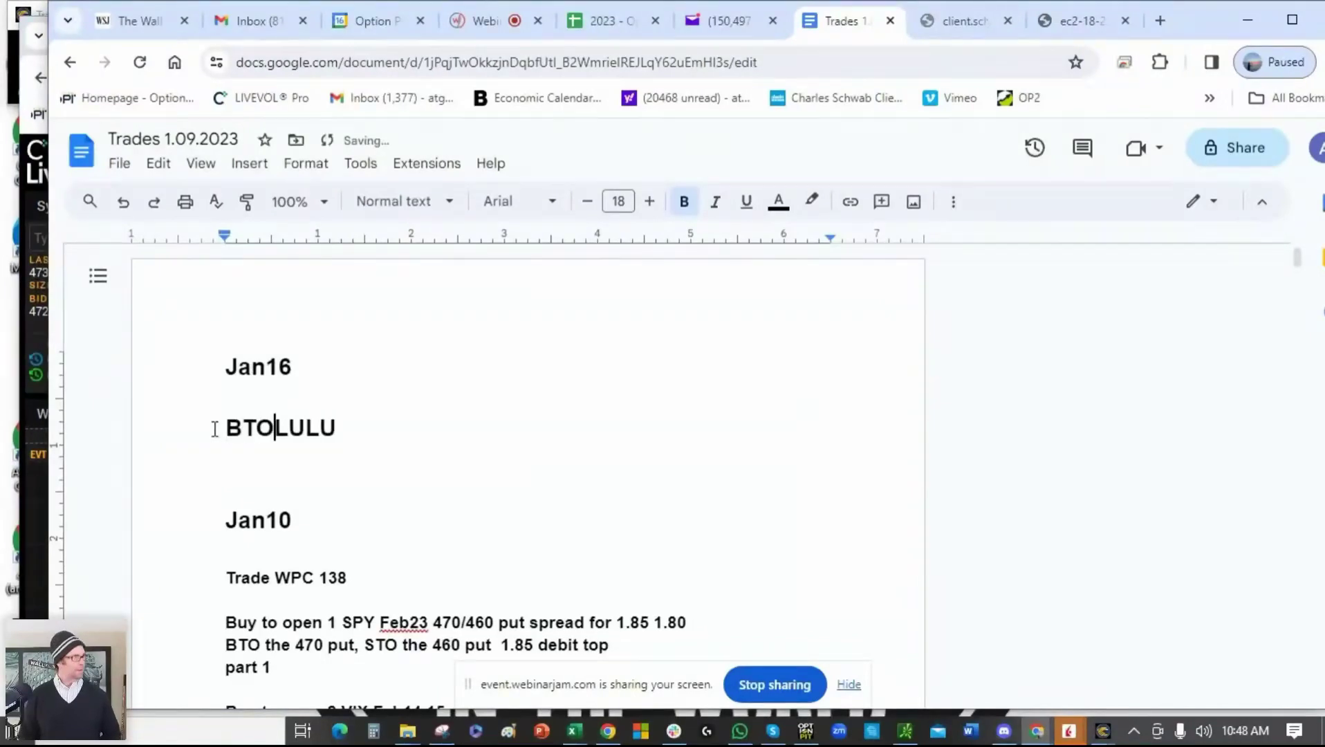
text( 1)
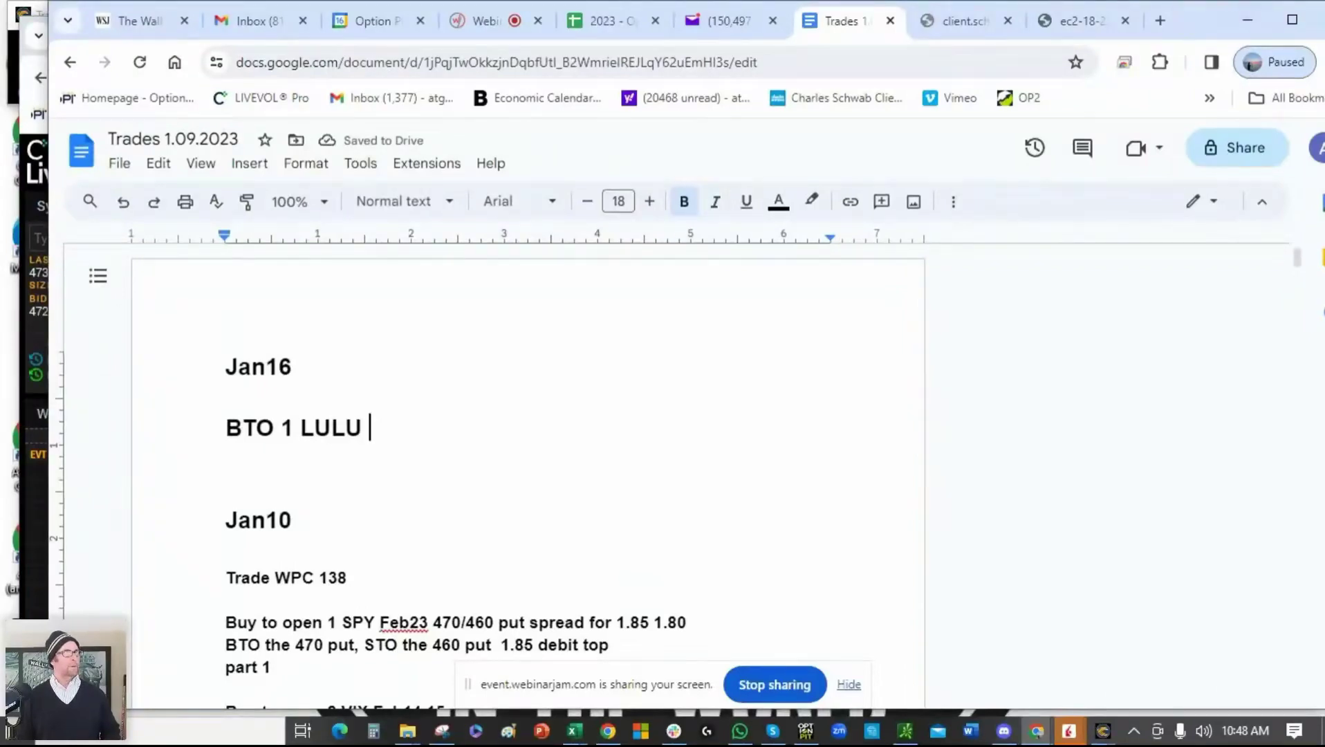
click(1247, 20)
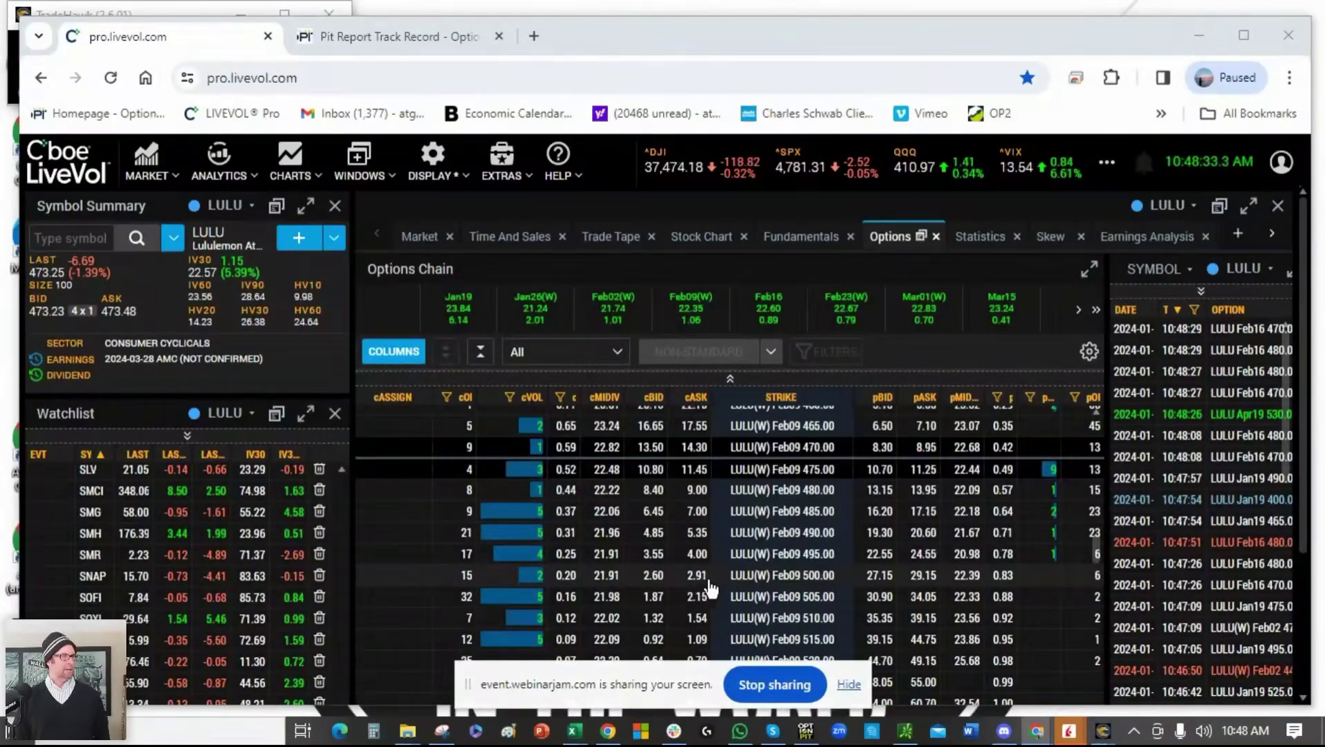
Scroll LULU's Feb09 chain up to show the lower strikes down to 420.
scroll(867, 550, up, 3)
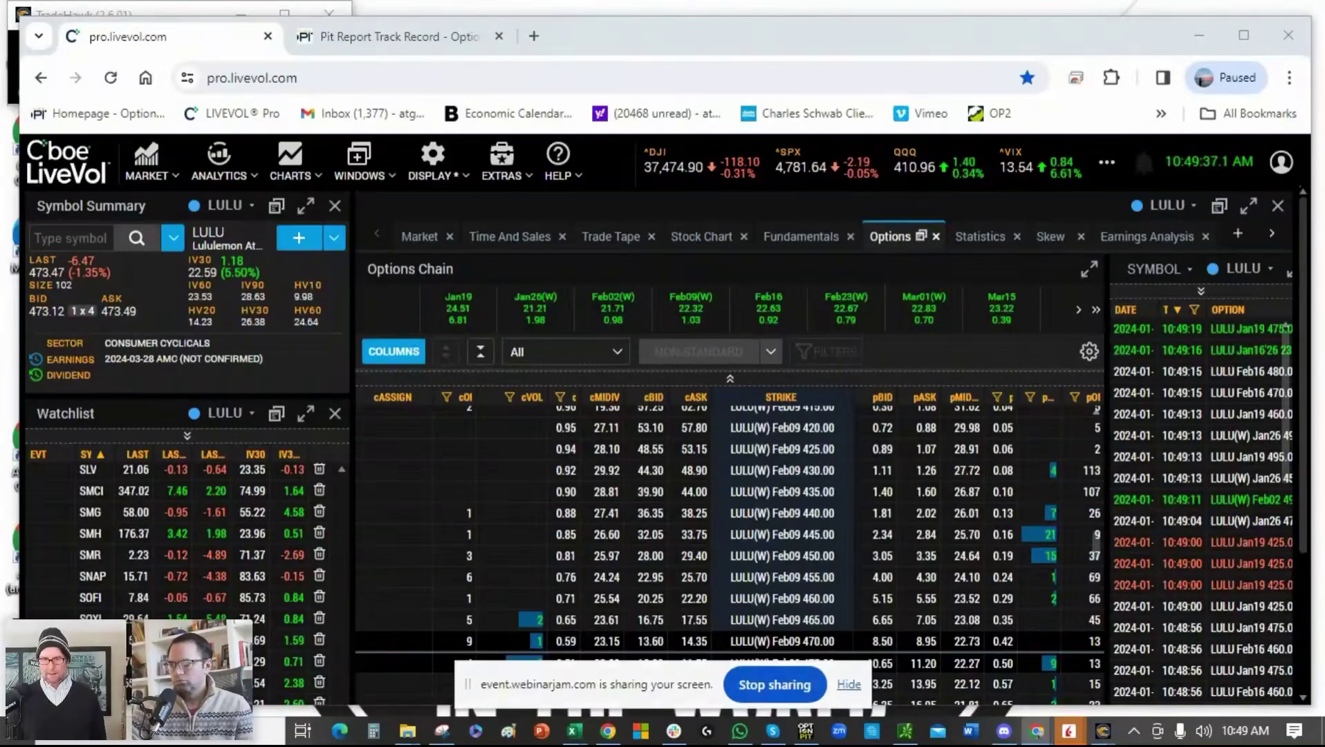
Shrink TradeHawk to a smaller window and enlarge the trade log to nearly full screen.
key(alt+Tab)
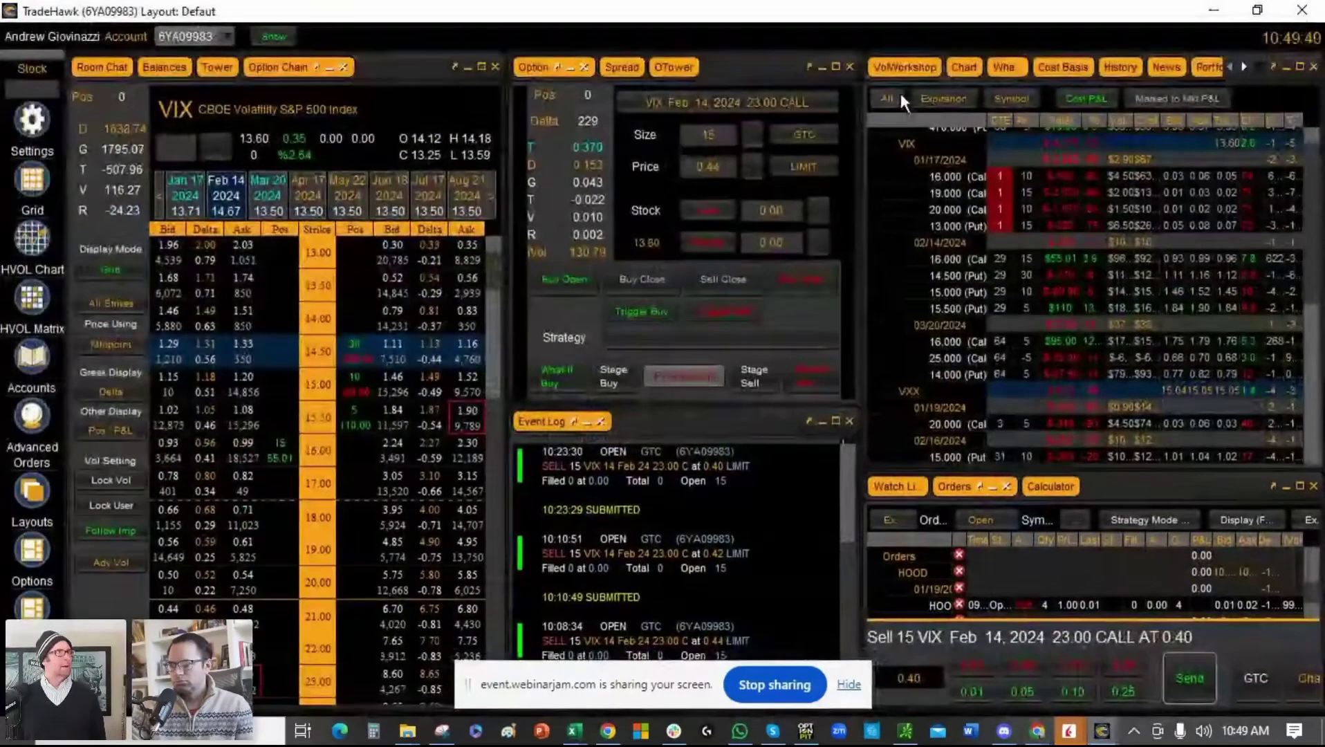
drag(899, 10, 1324, 263)
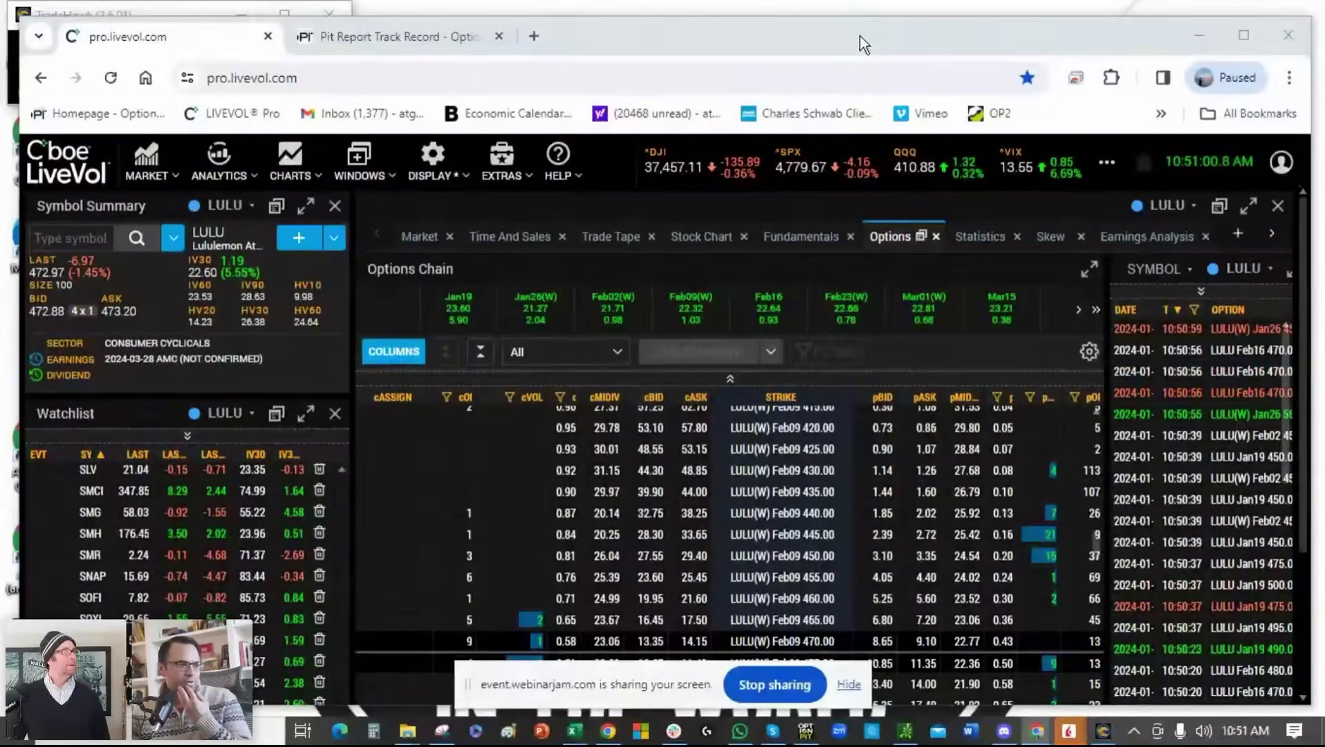
mouse_move(859, 36)
mouse_down()
mouse_move(859, 235)
mouse_move(859, 44)
mouse_up()
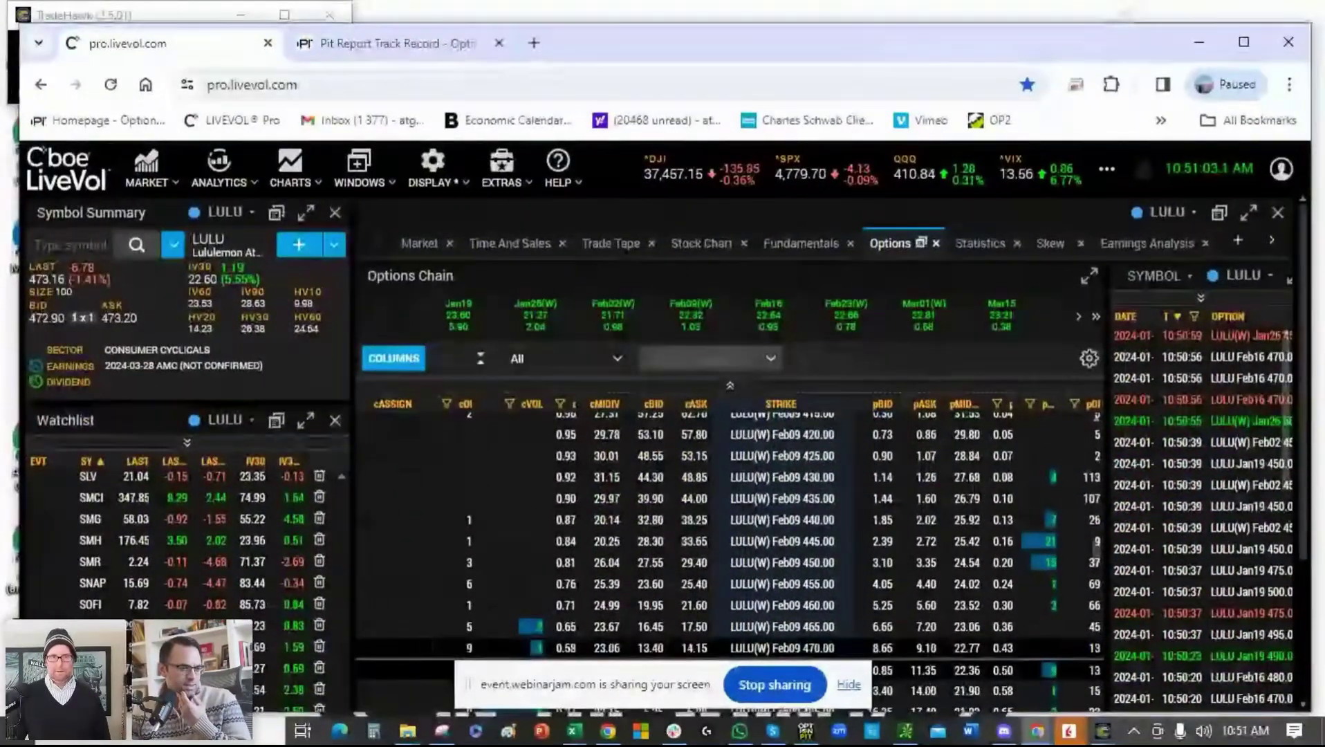
key(alt+Tab)
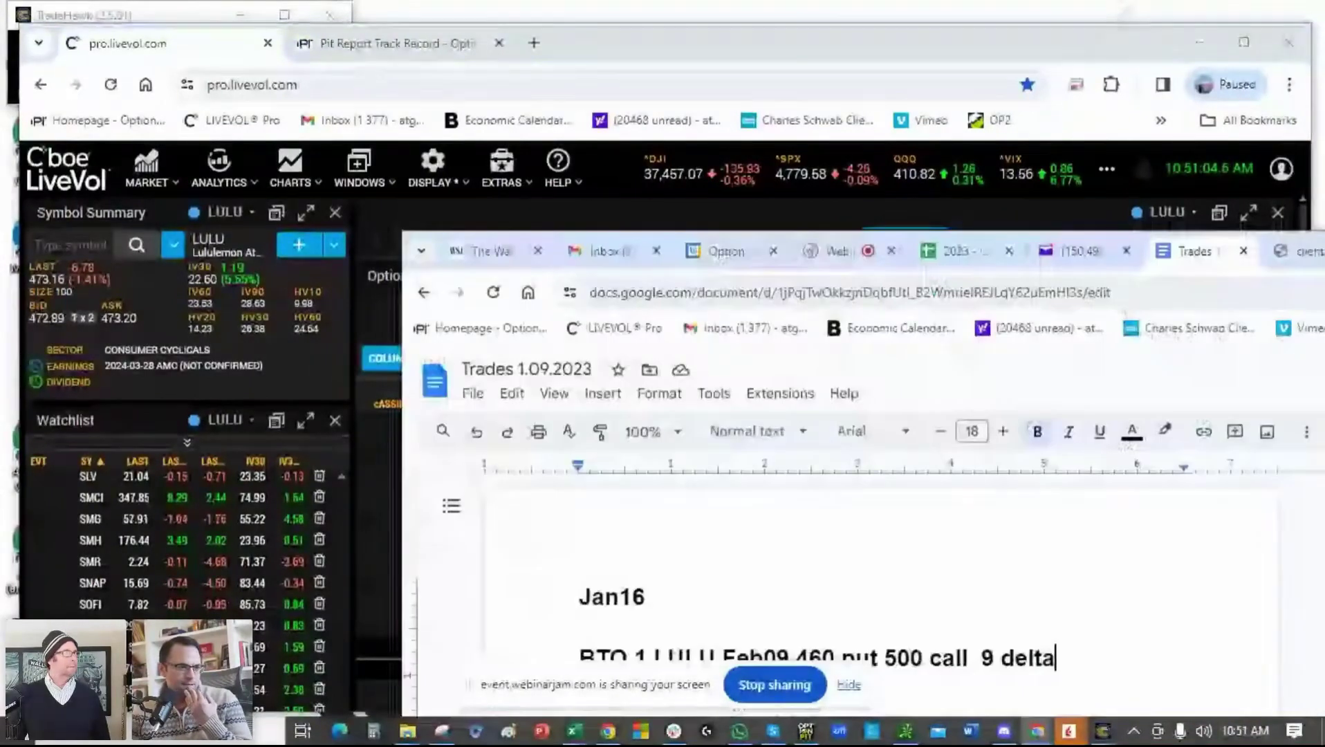
drag(1099, 54, 1121, 38)
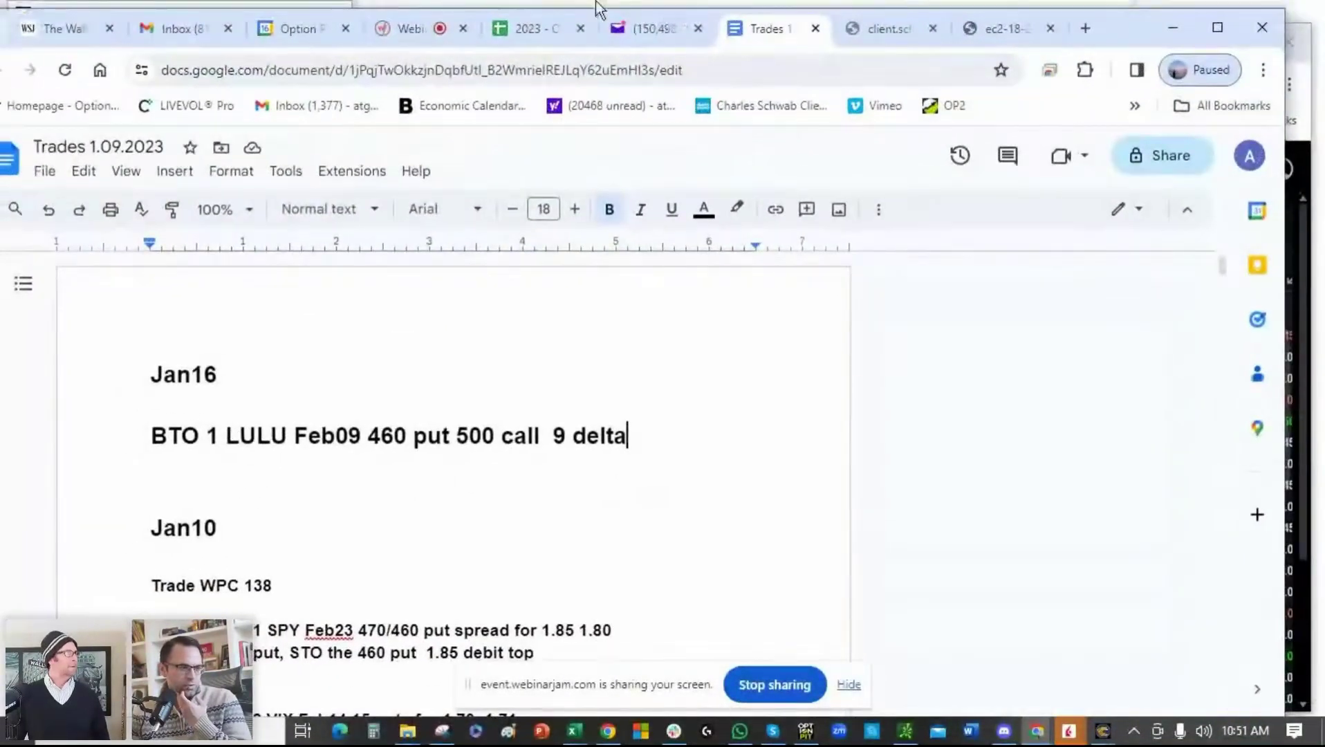
Glance at the webinar broadcast chat, then return to the Trades 1.09 doc.
click(394, 31)
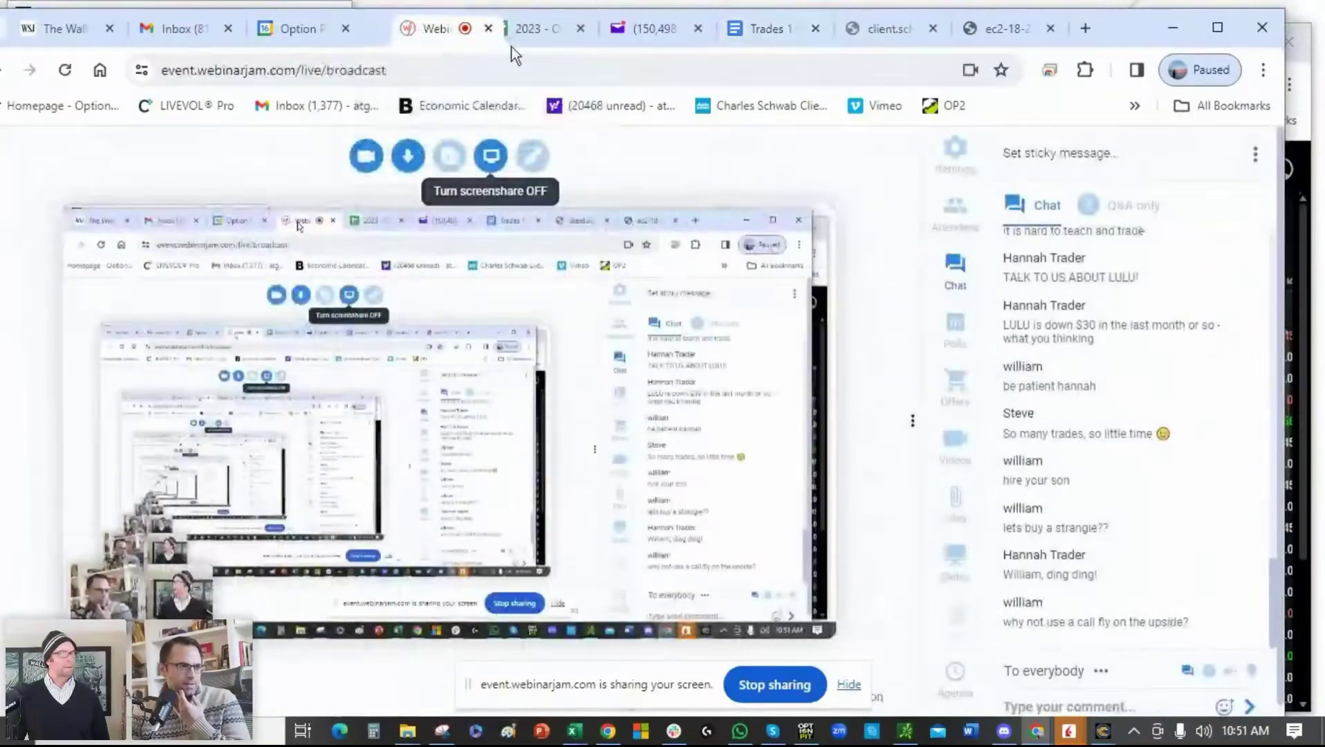
click(764, 29)
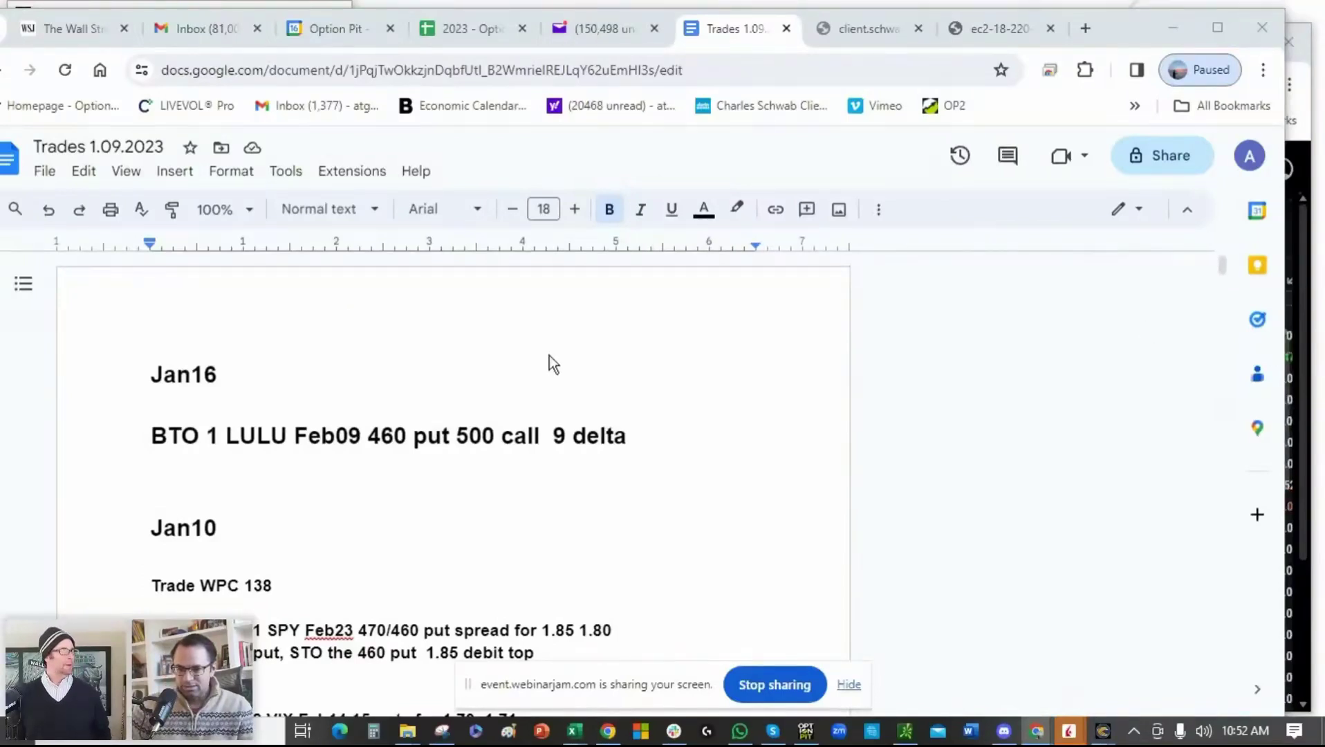
Change the LULU strangle line's delta to -9.
click(553, 434)
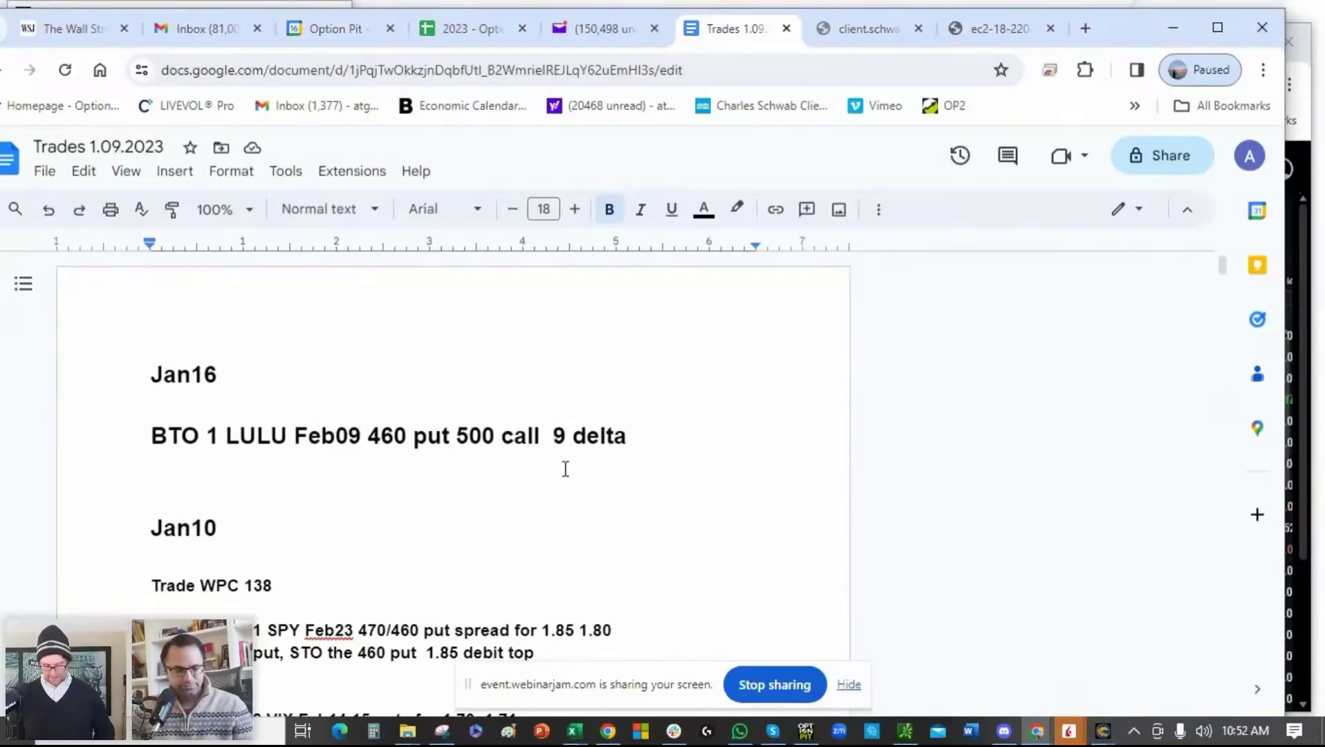
text(-)
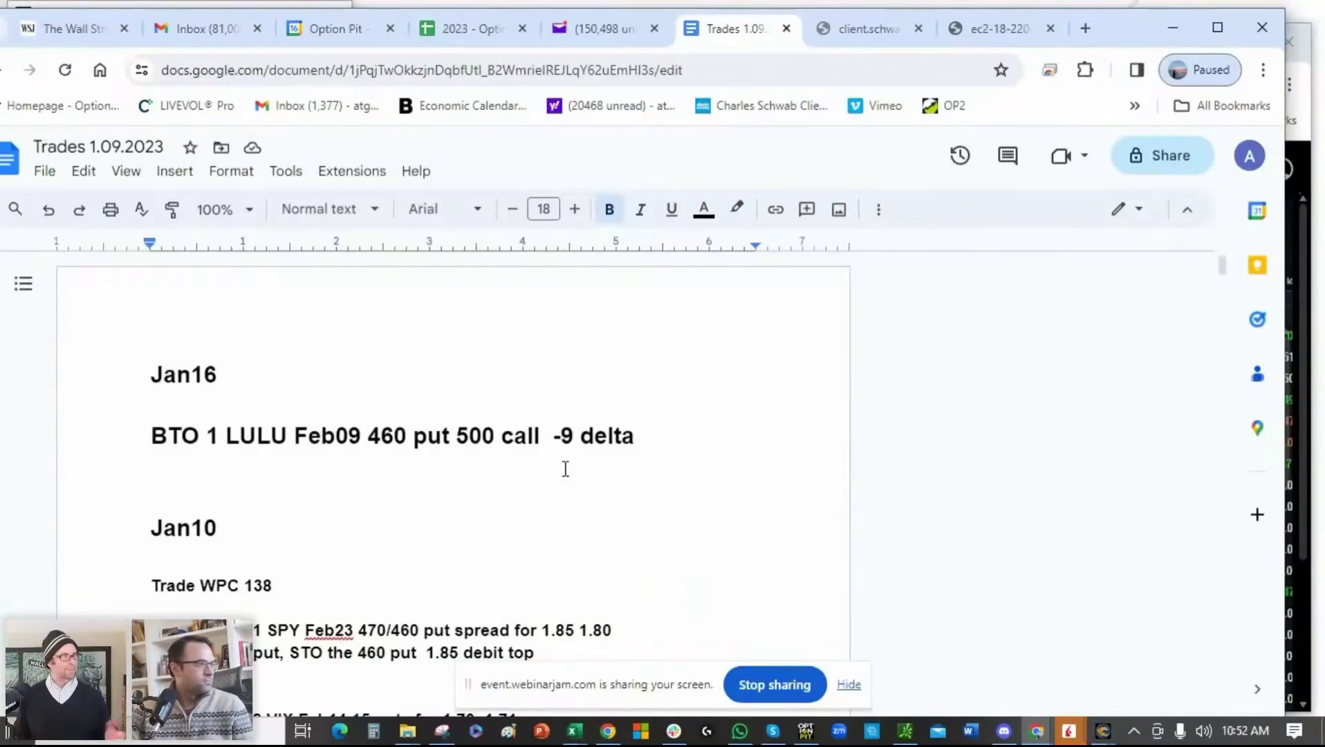
click(681, 437)
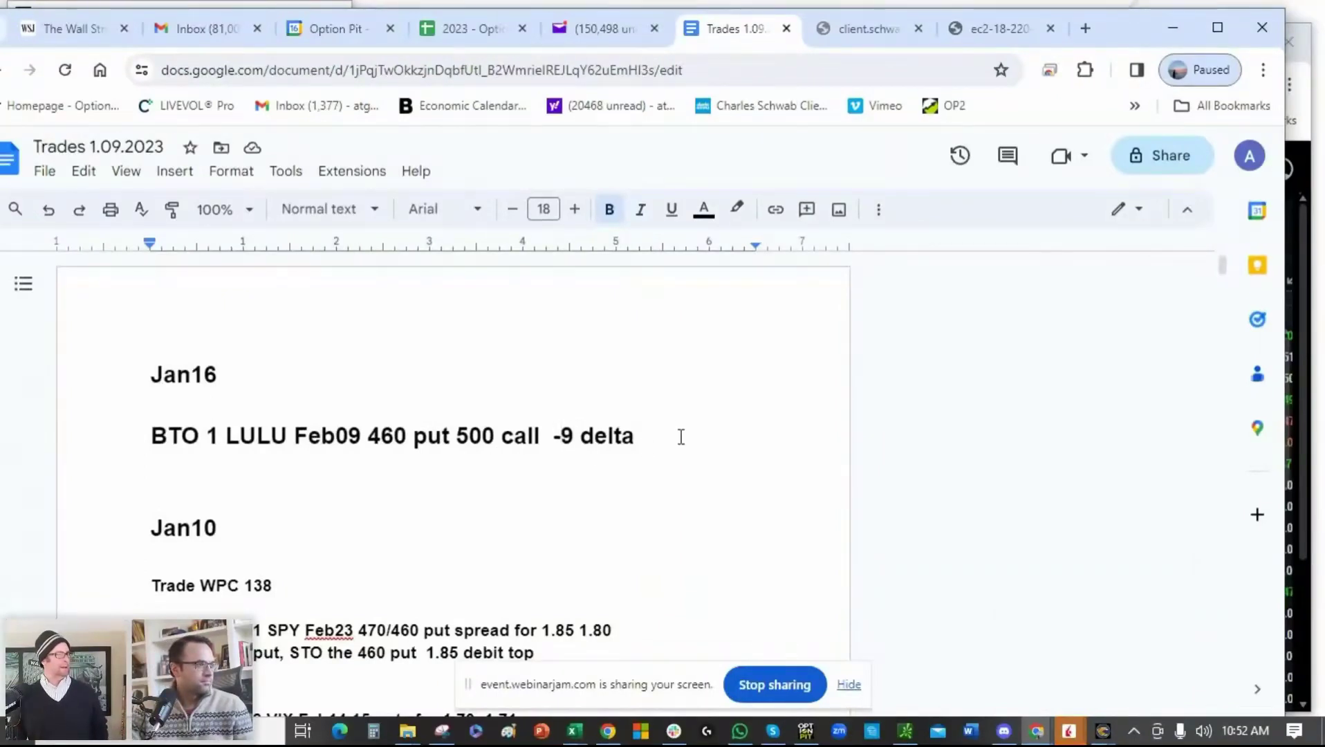
text(+)
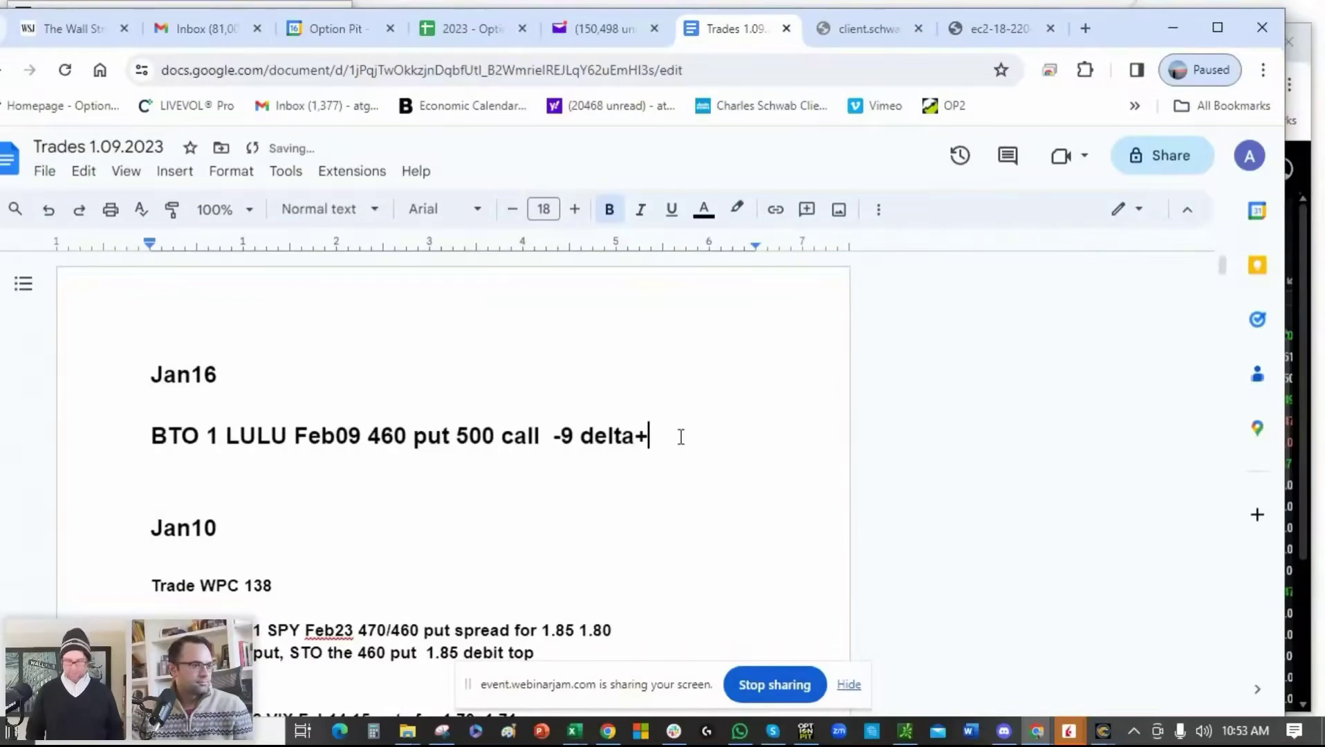
key(BackSpace)
Add the line 'Call delta is 20, put delta is -29' below the LULU trade.
key(Return)
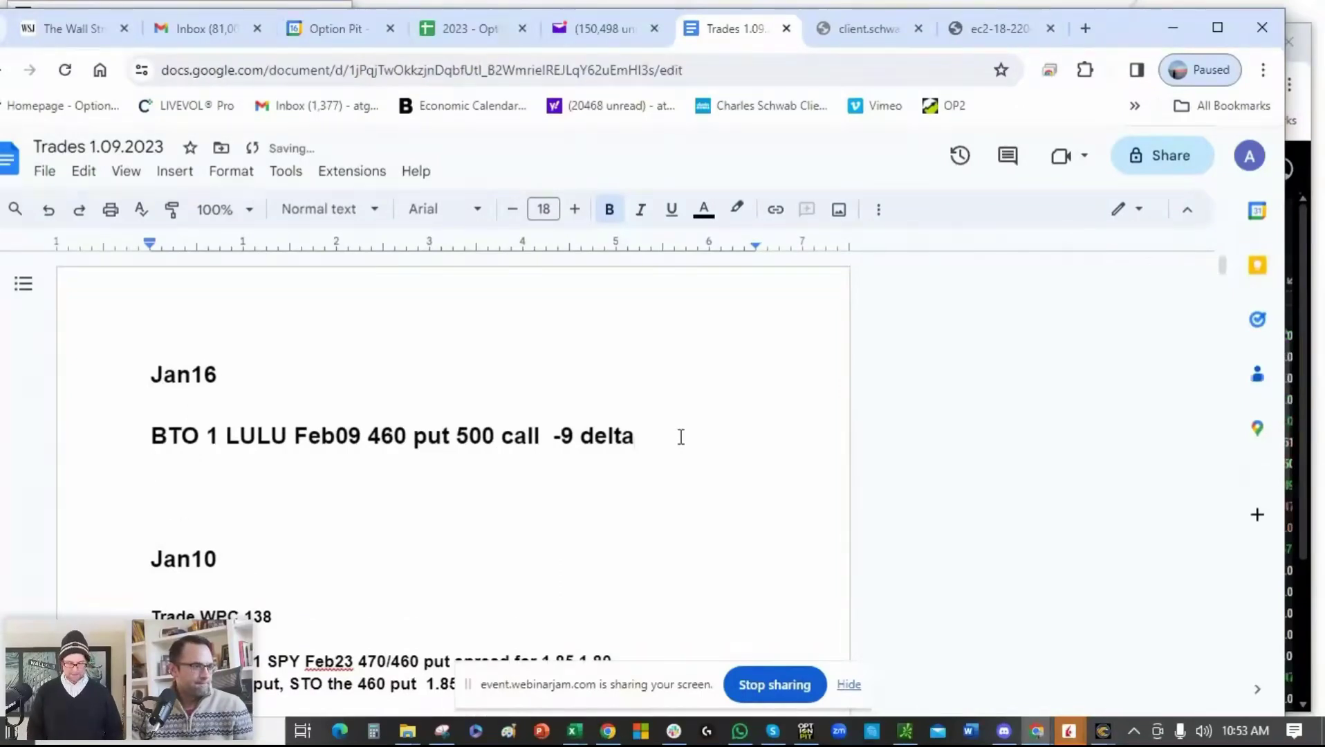
text(cla)
key(BackSpace)
key(BackSpace)
text(a)
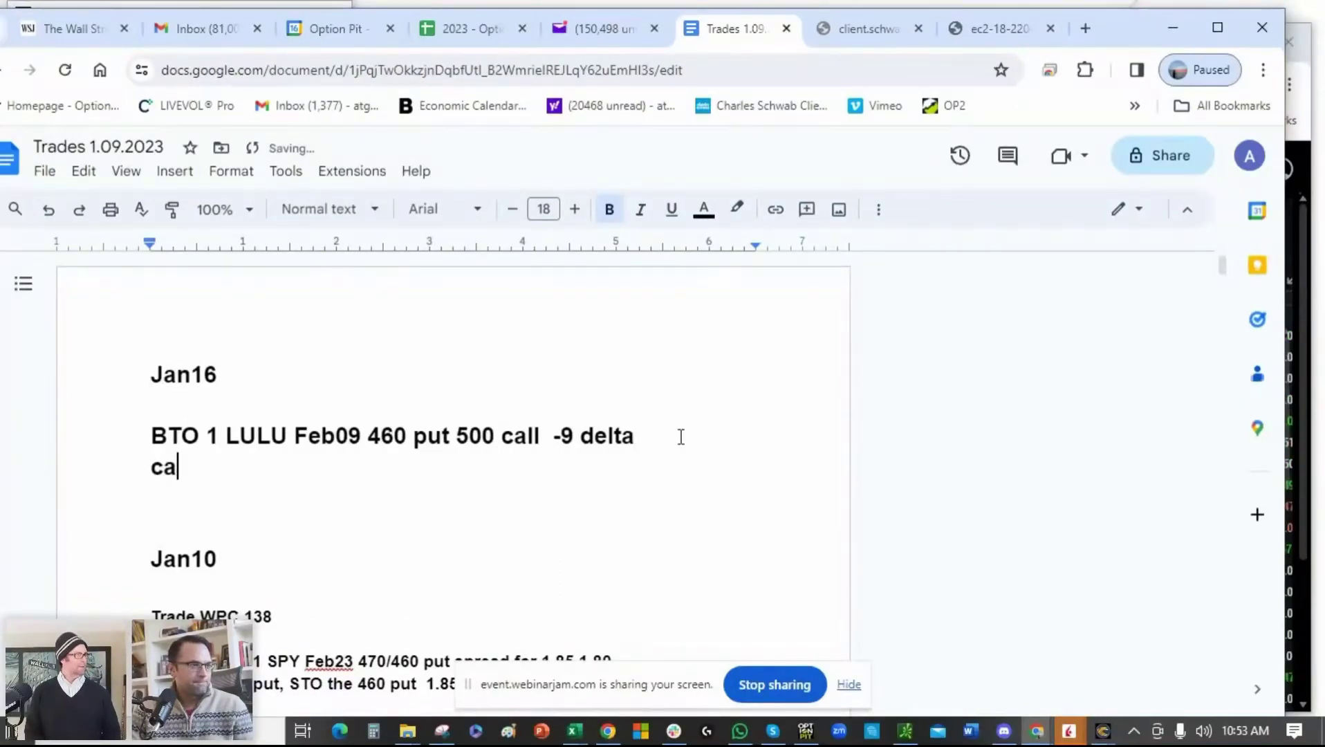
text(ll delta is )
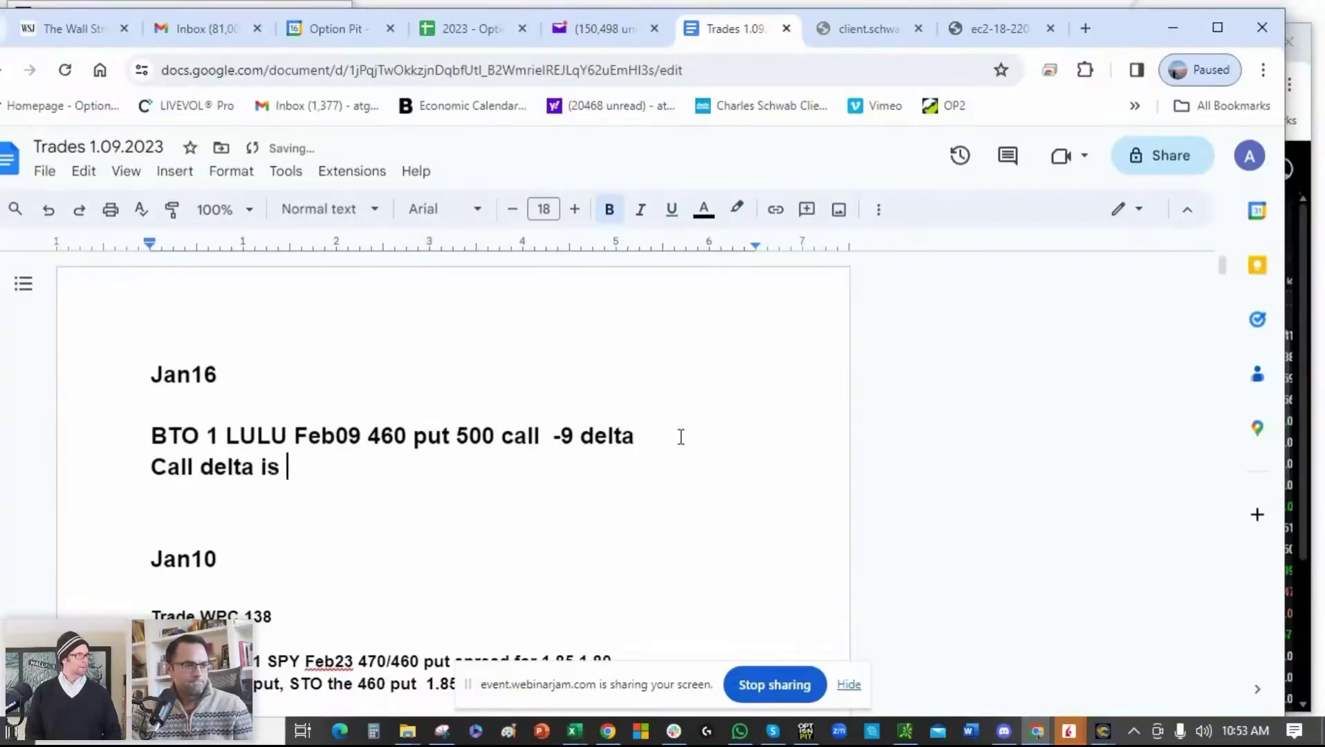
text(20, pu)
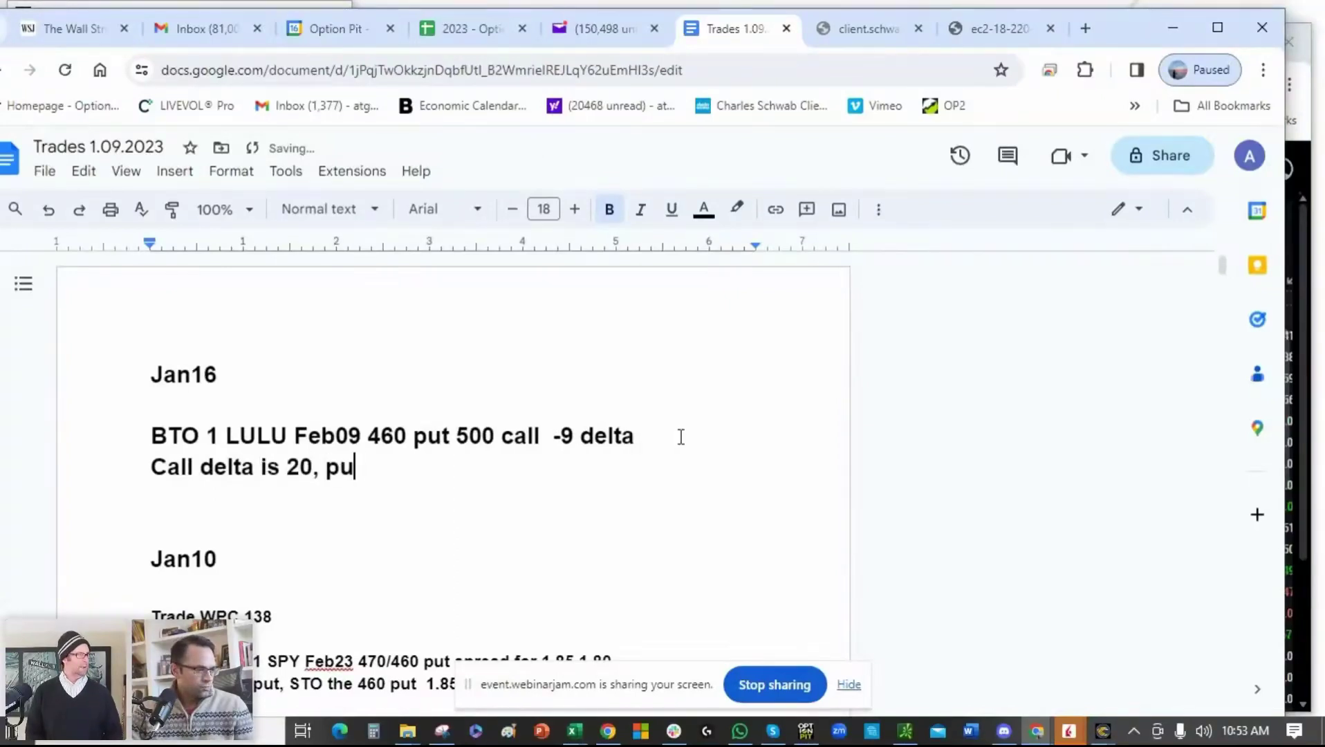
text(t delta i)
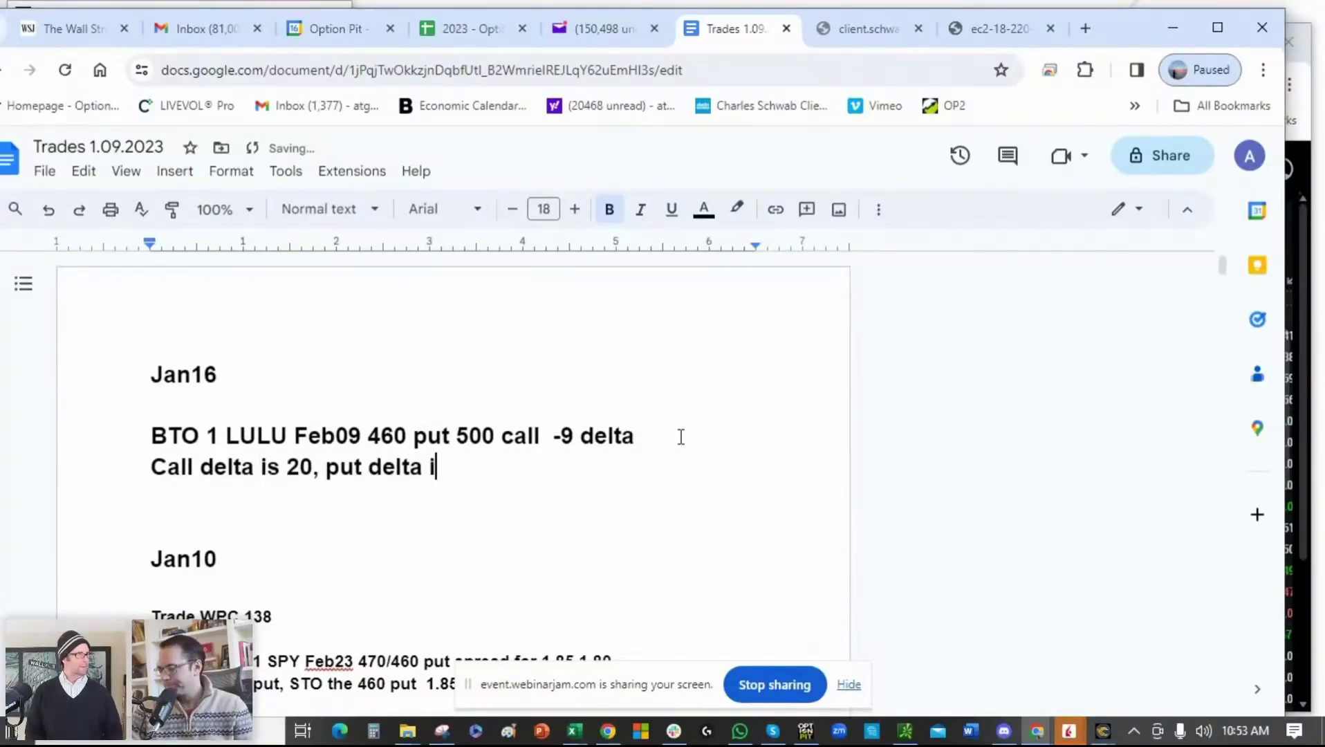
text(s 29)
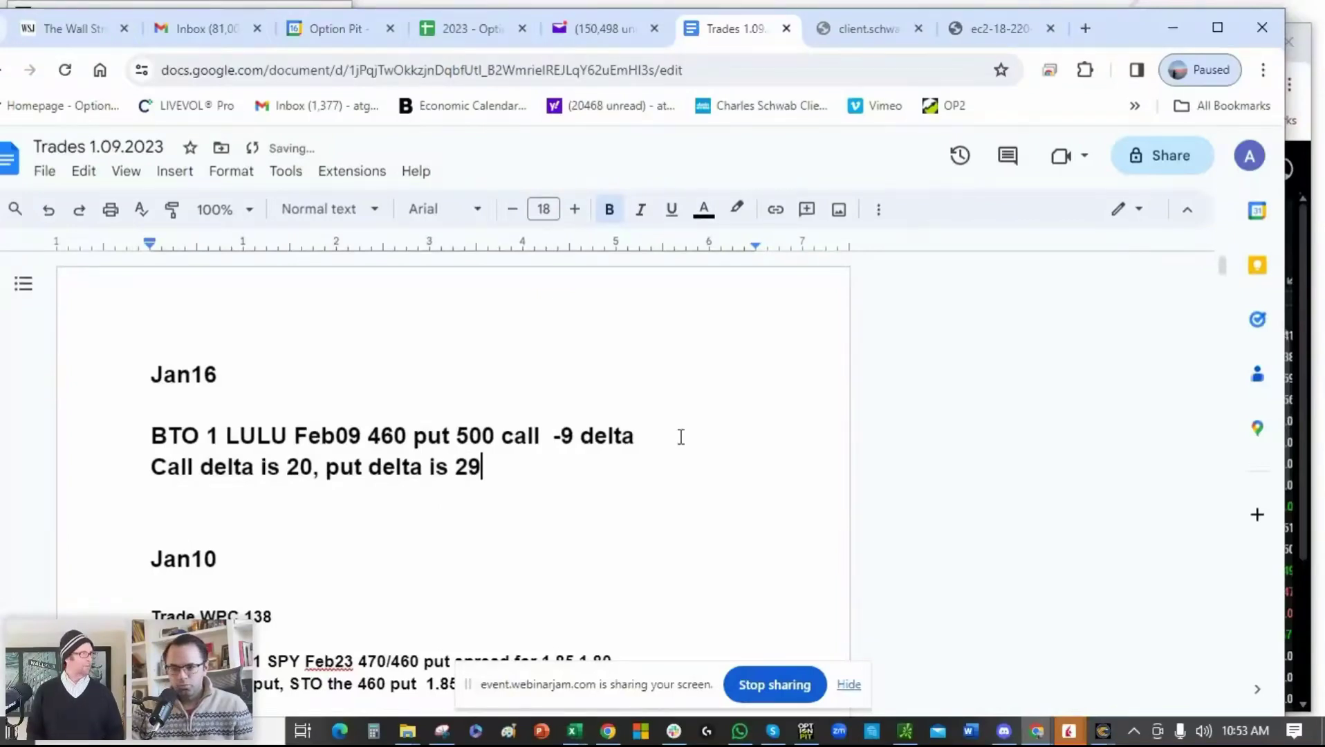
click(460, 468)
text(-)
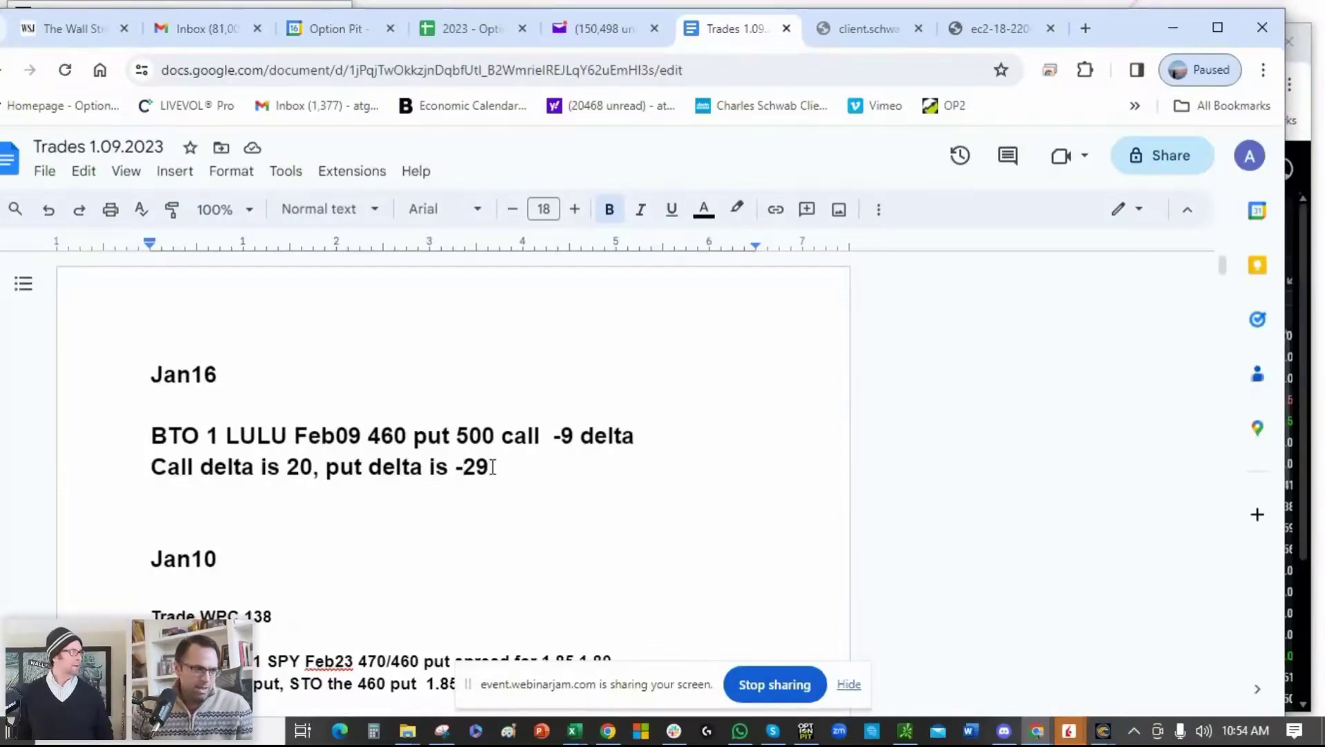
Add the entry 'BTO 1 LULU Feb16 460/420 put spreads for -24 $540'.
key(Return)
key(Return)
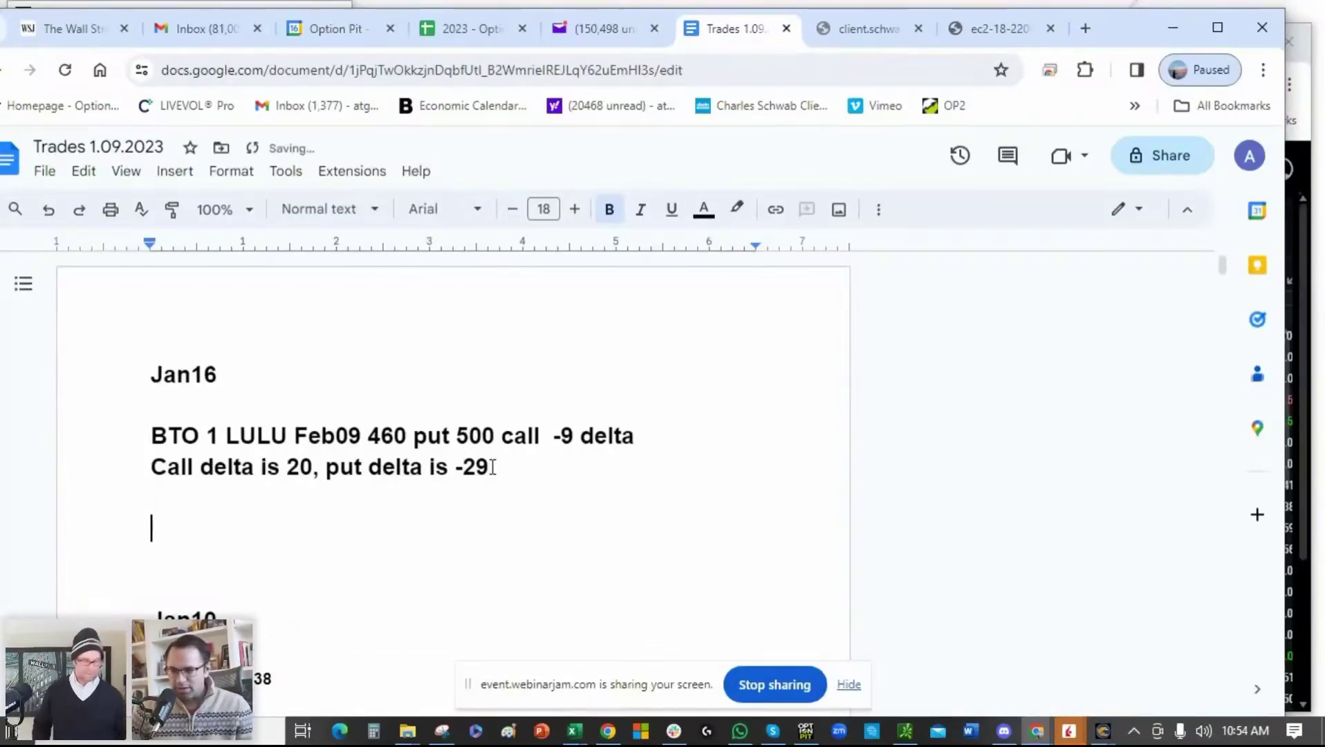
text(BTO )
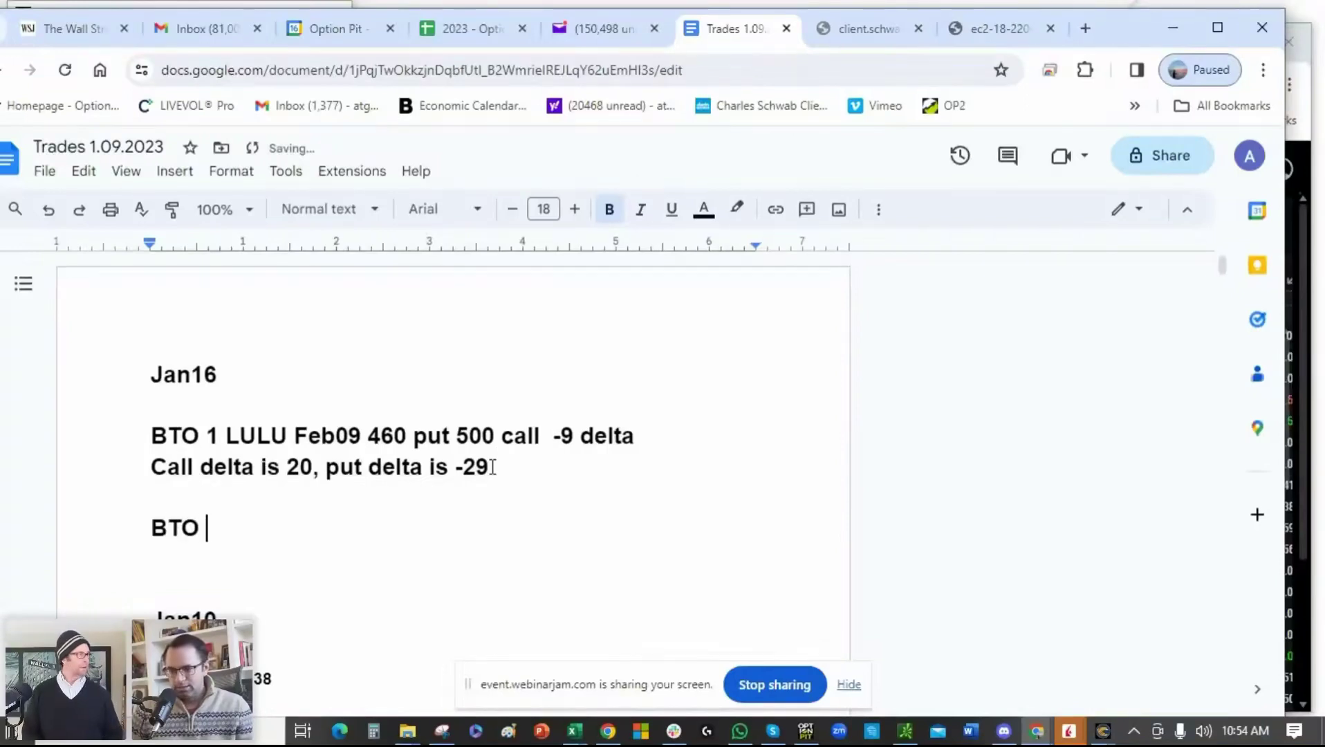
text(1 L)
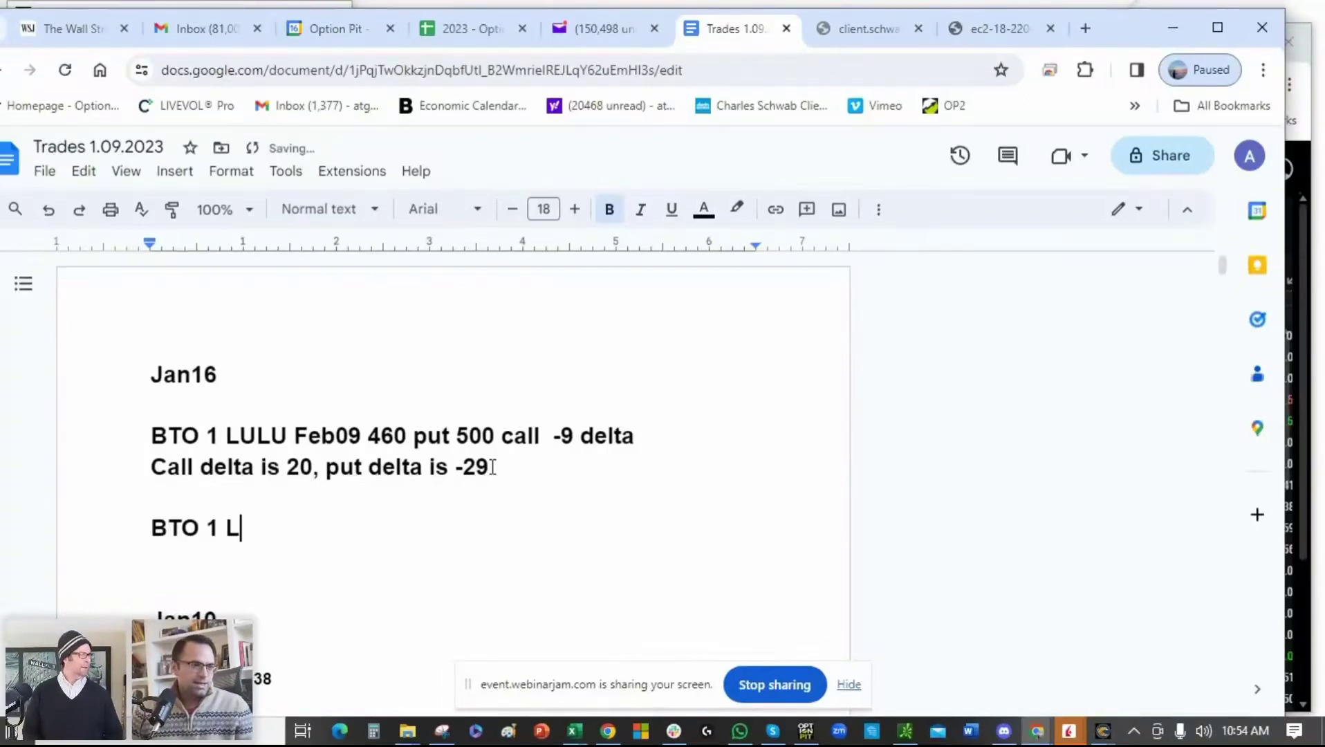
text(ULU Fe)
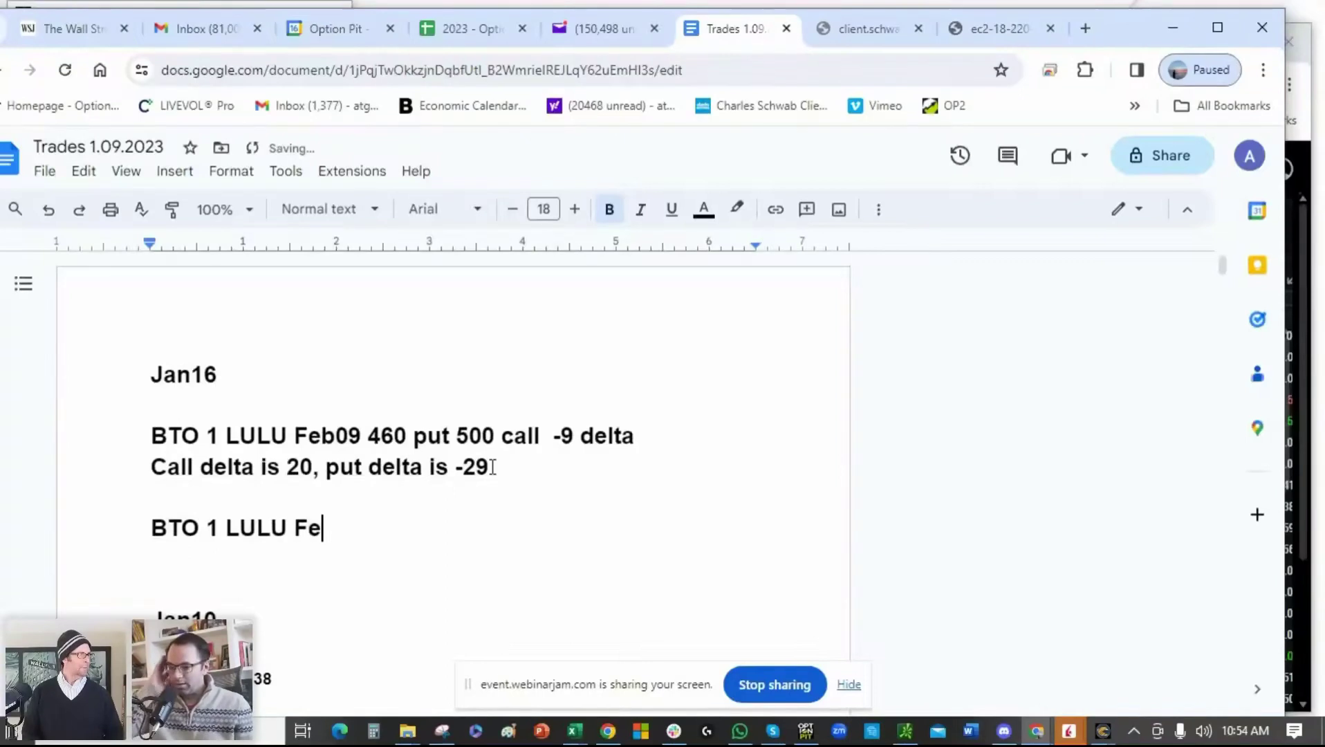
text(b16)
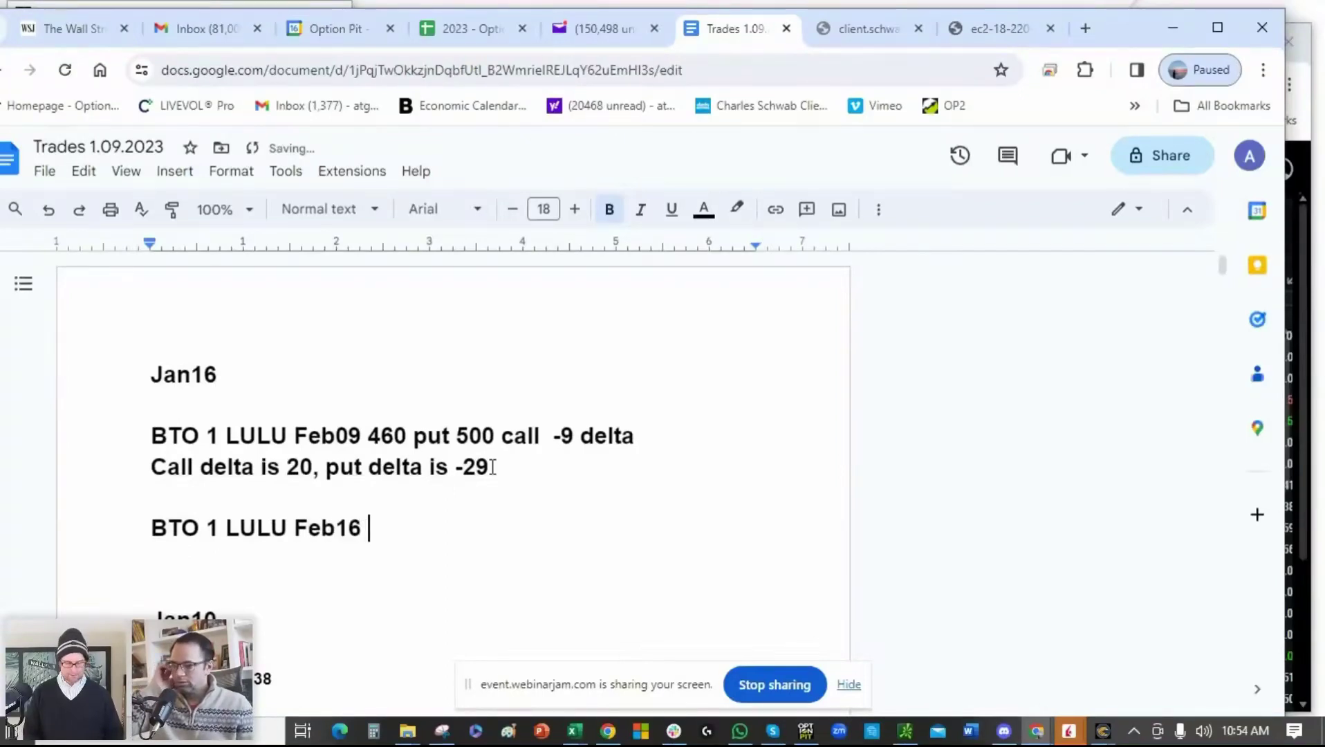
text( 460)
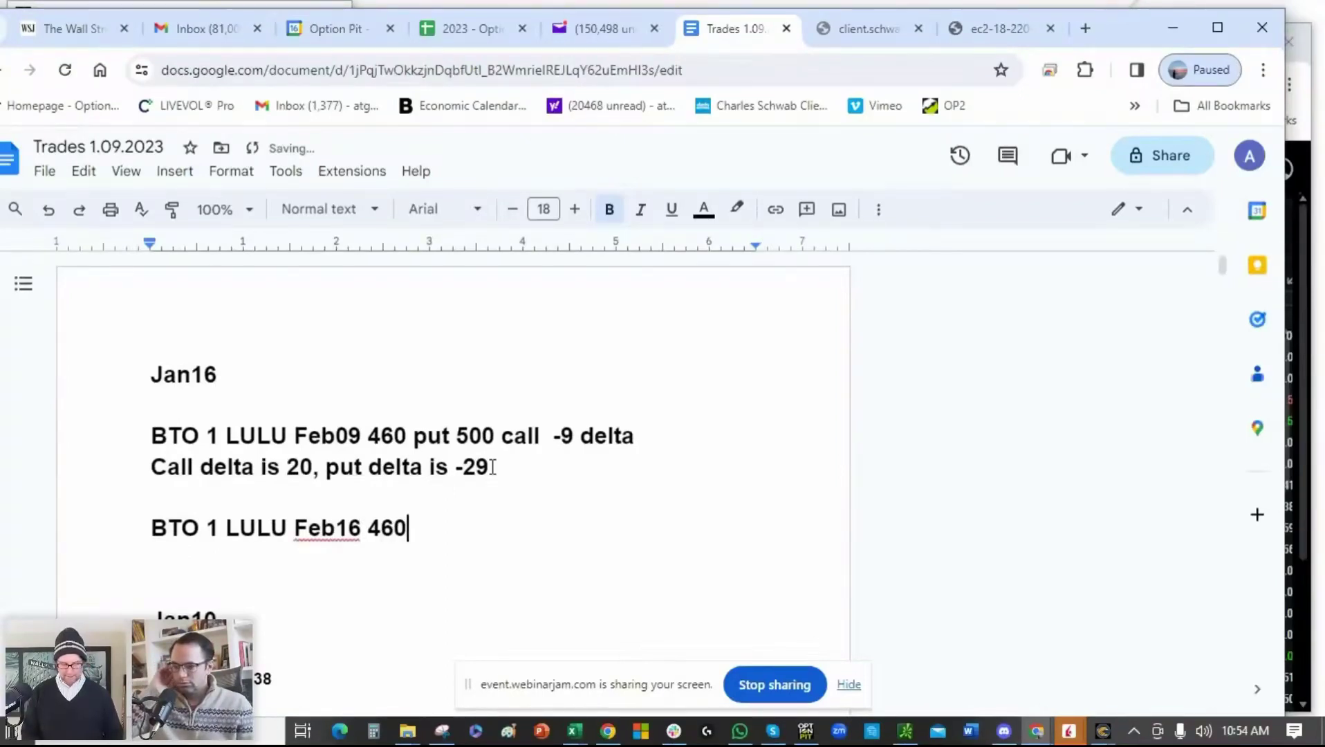
text(/420 )
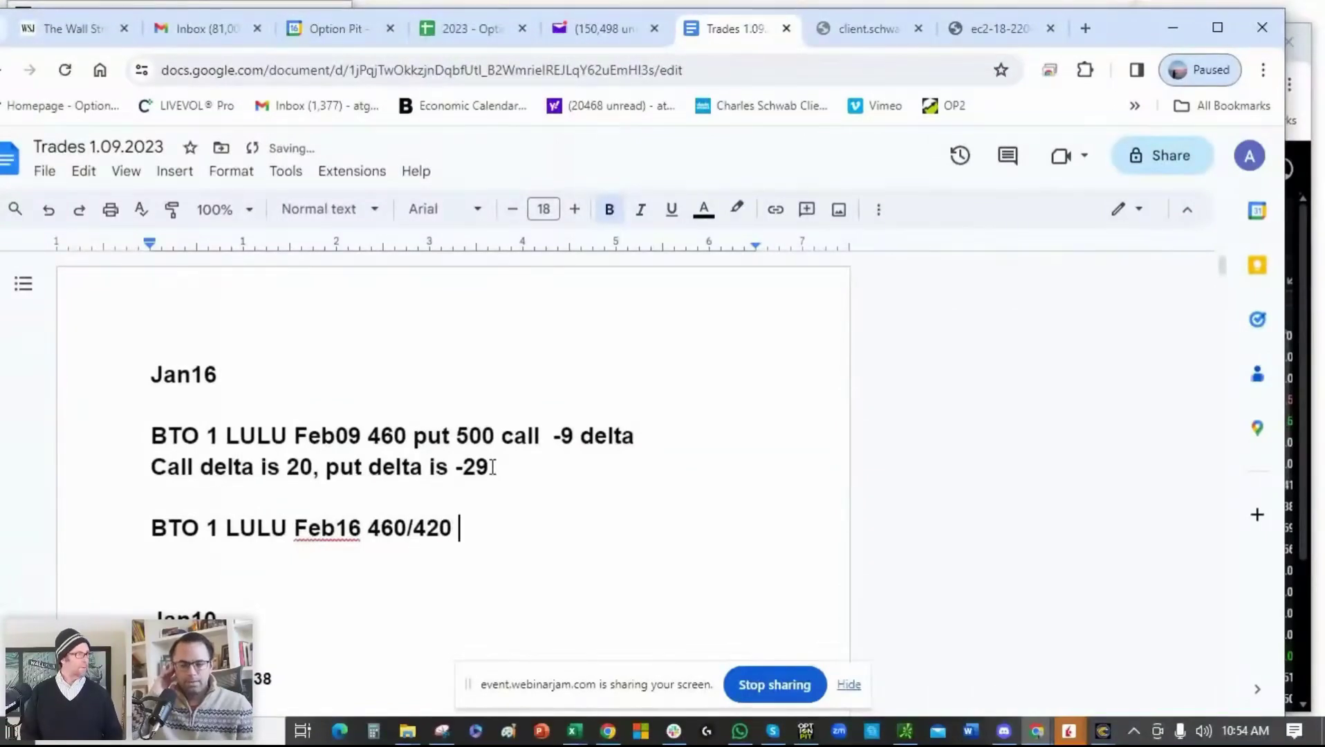
text(put)
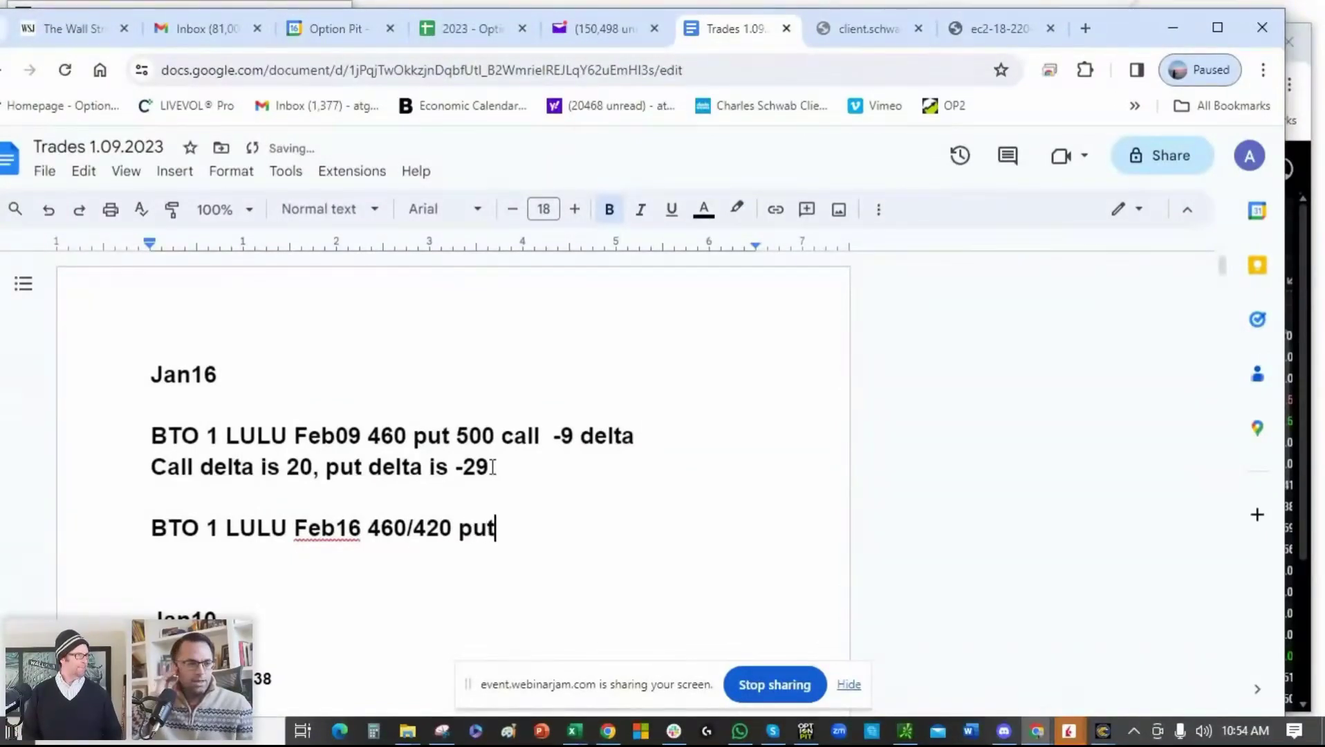
text( spreads)
key(BackSpace)
text(s fo)
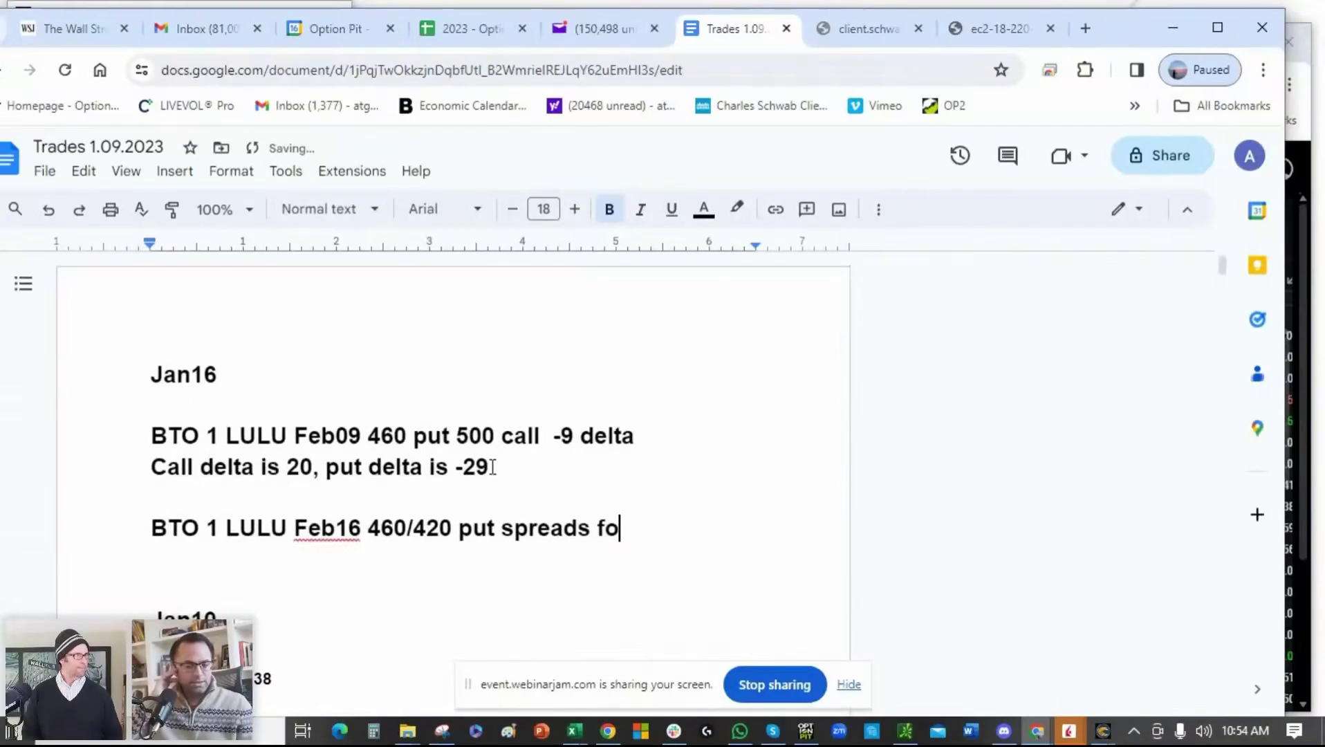
text(r -24)
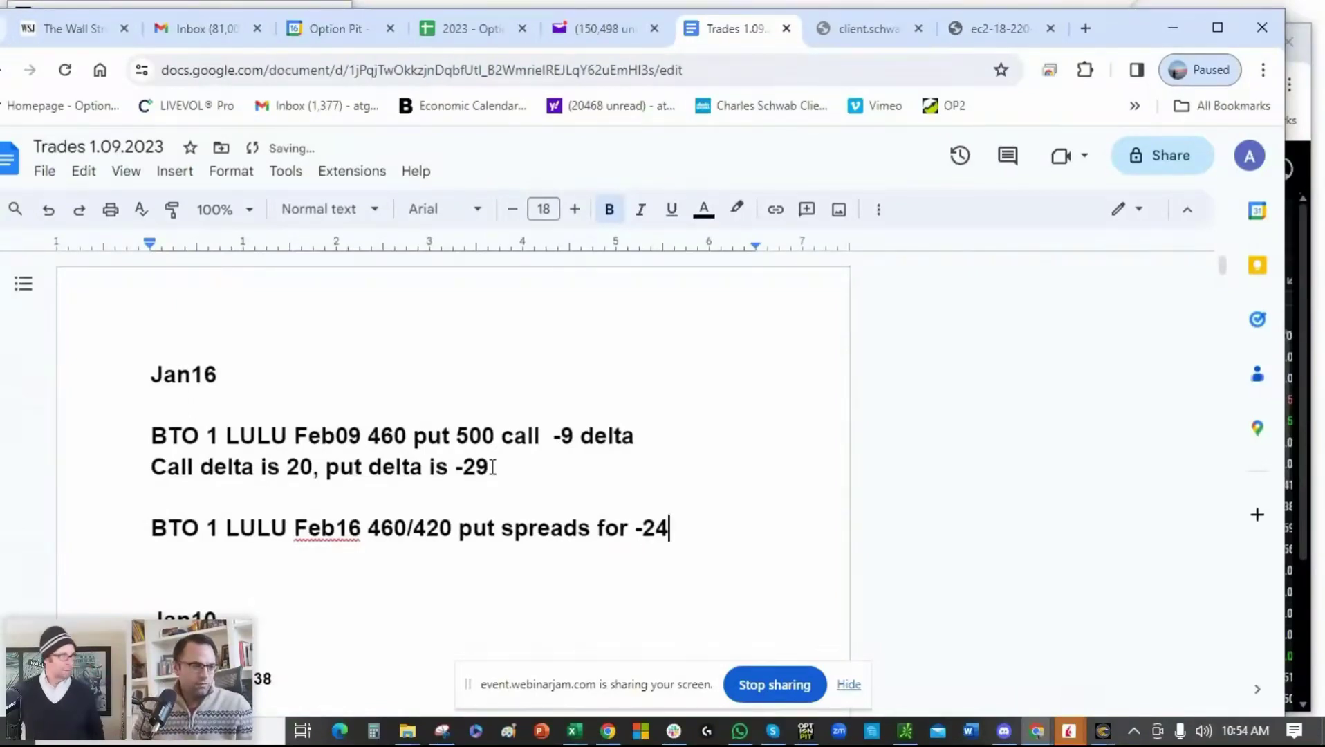
text(  $50)
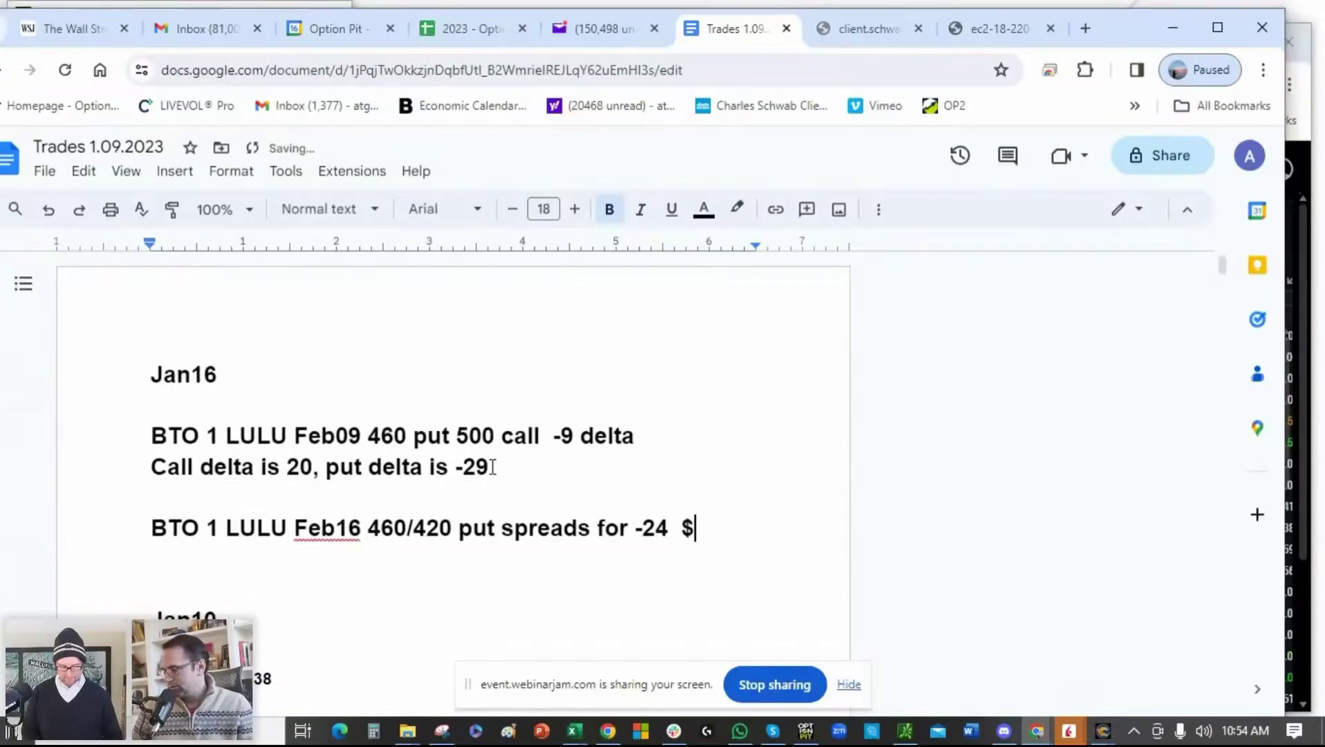
key(BackSpace)
key(BackSpace)
text(550)
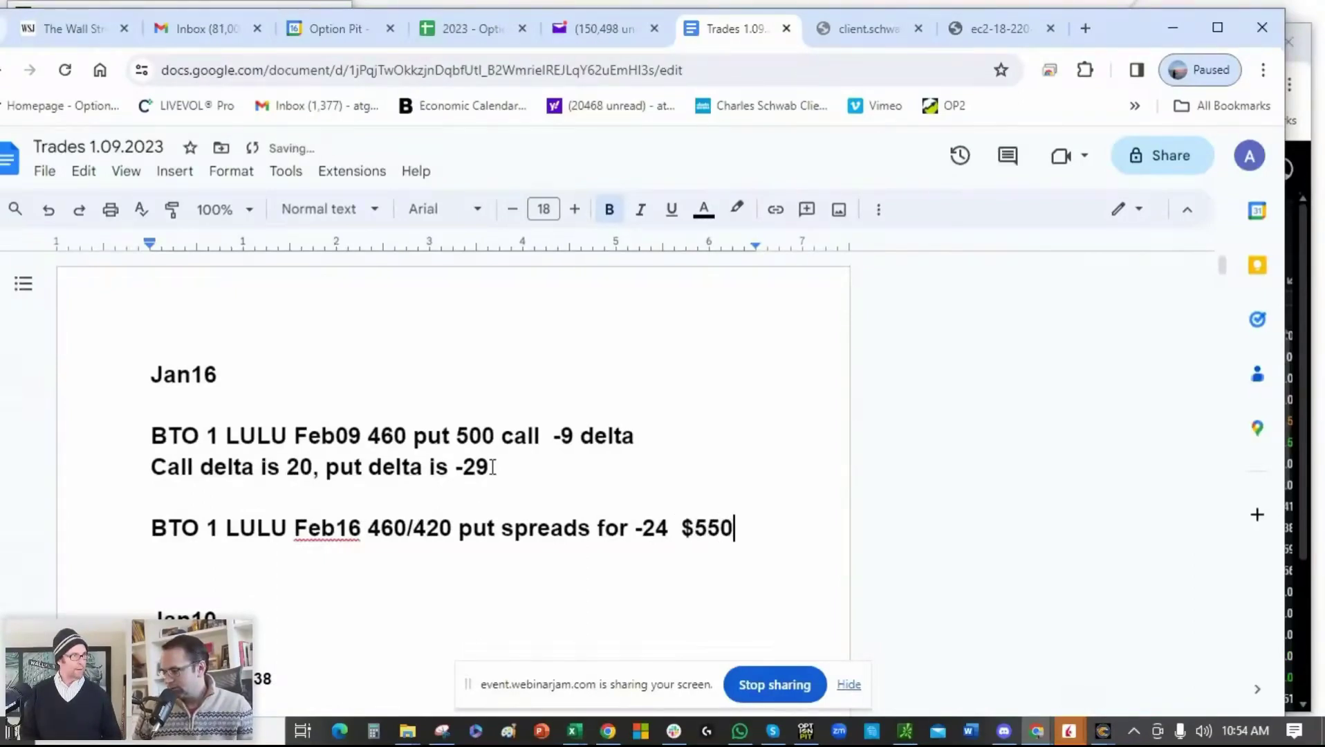
key(BackSpace)
key(BackSpace)
text(40)
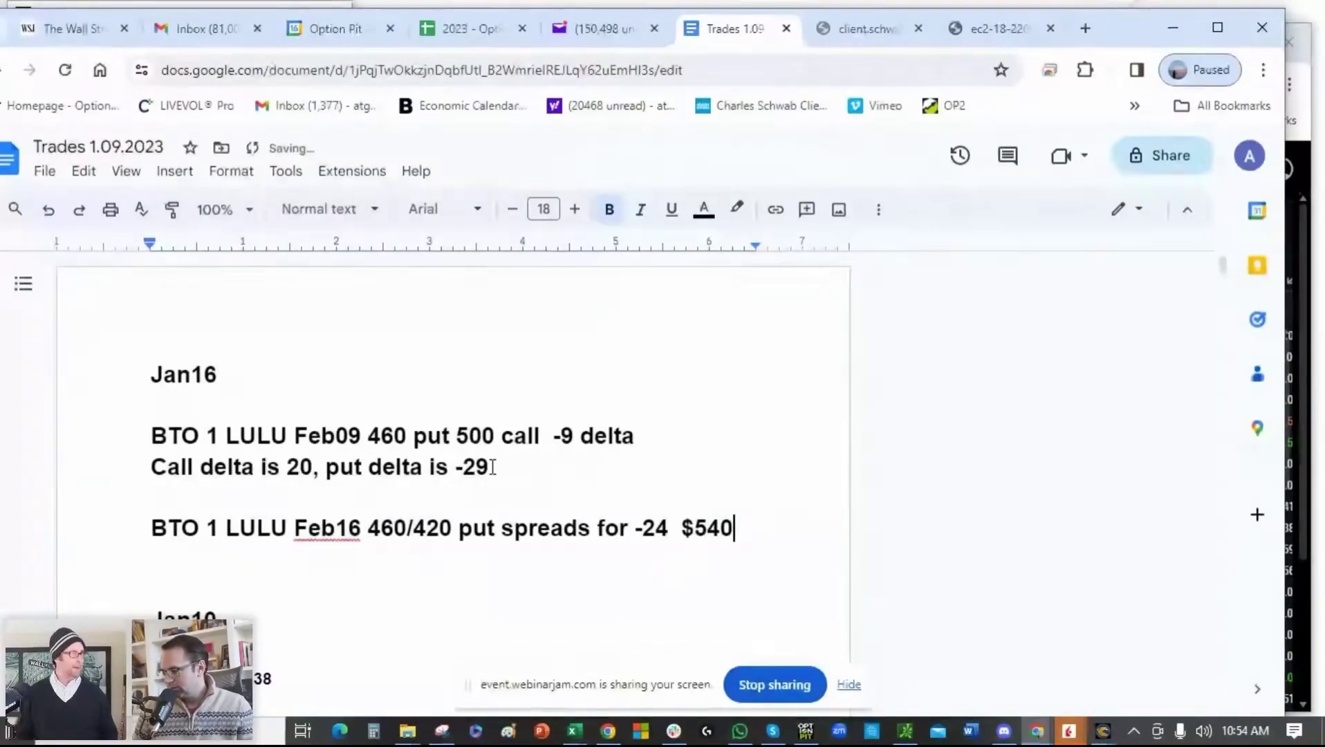
Append a $8.00 cost after -29 on the strangle's delta line.
click(514, 469)
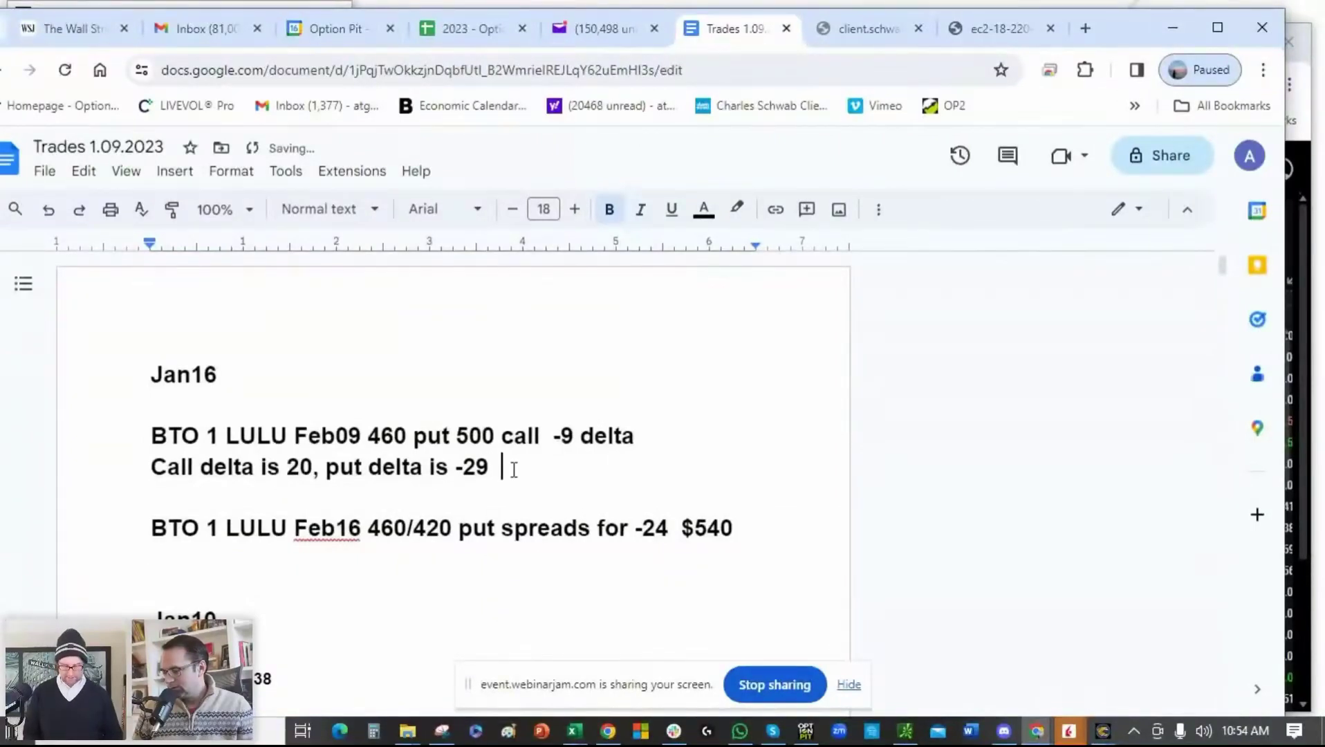
text($8)
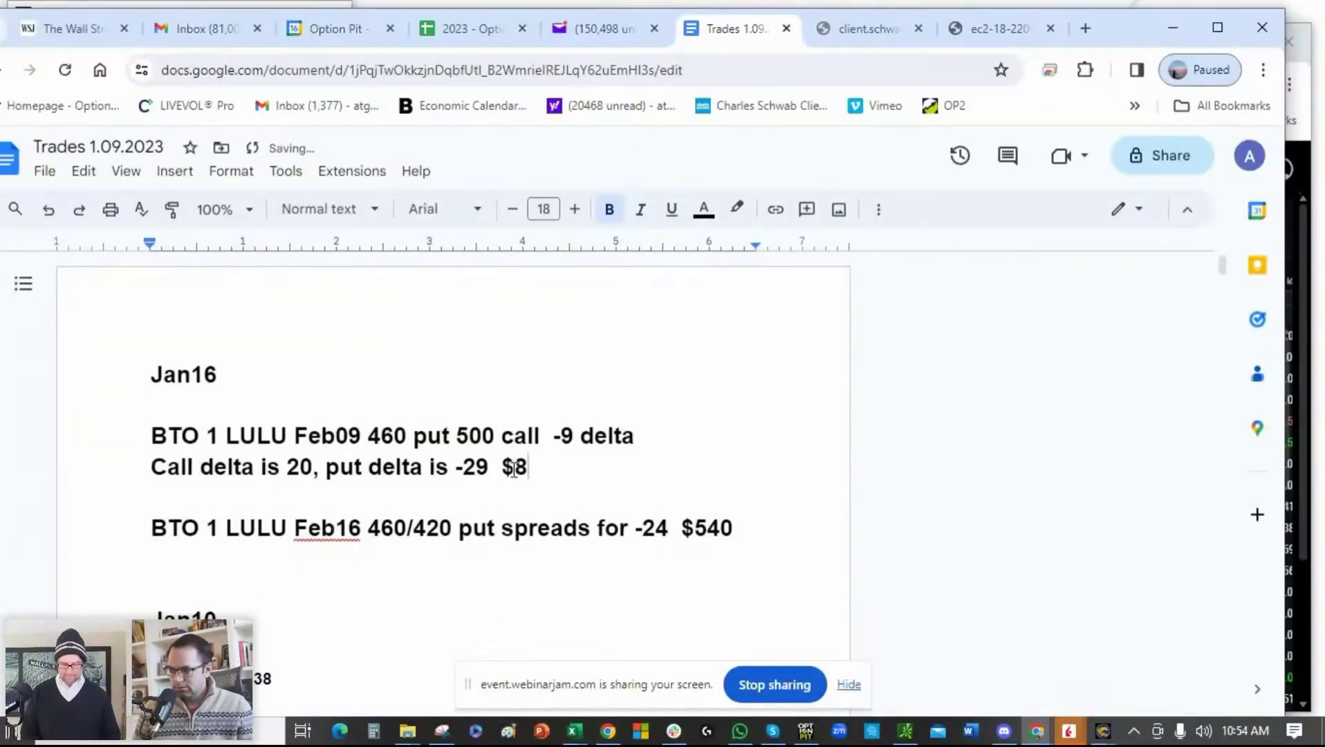
text(.00 b)
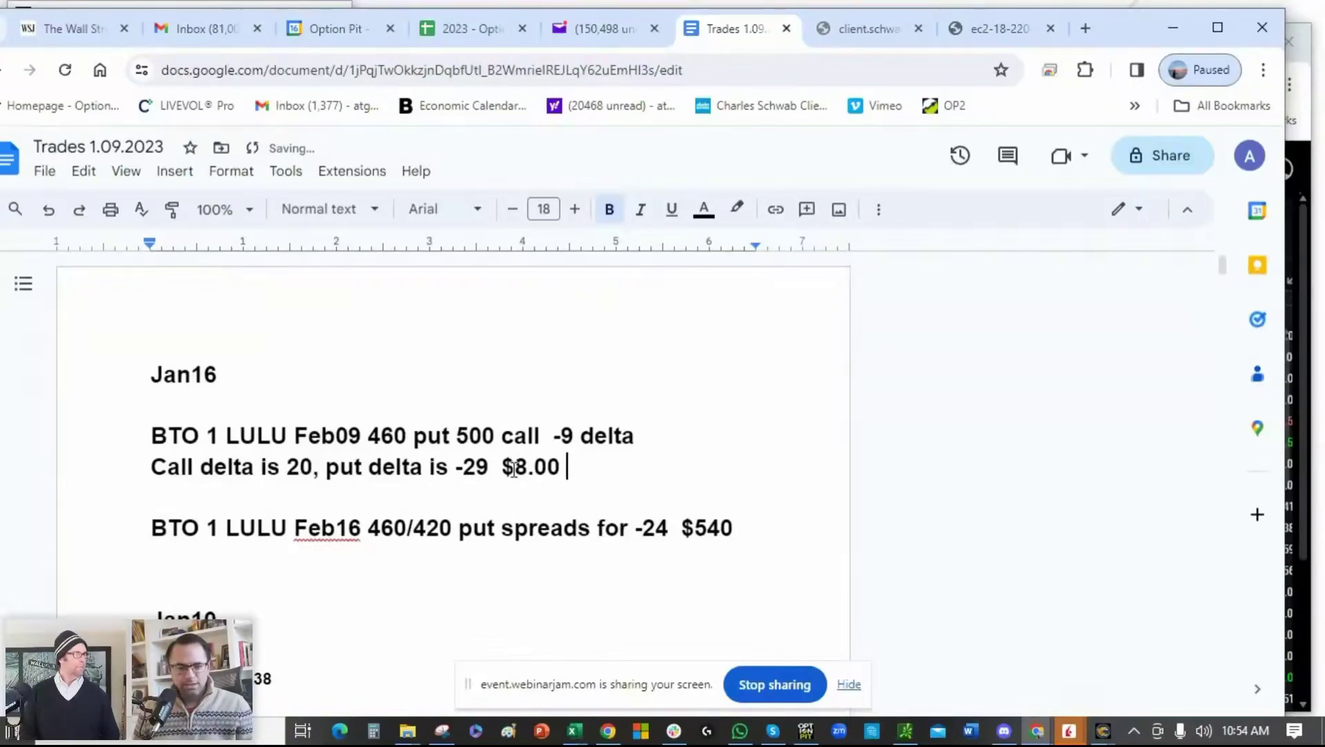
key(BackSpace)
key(BackSpace)
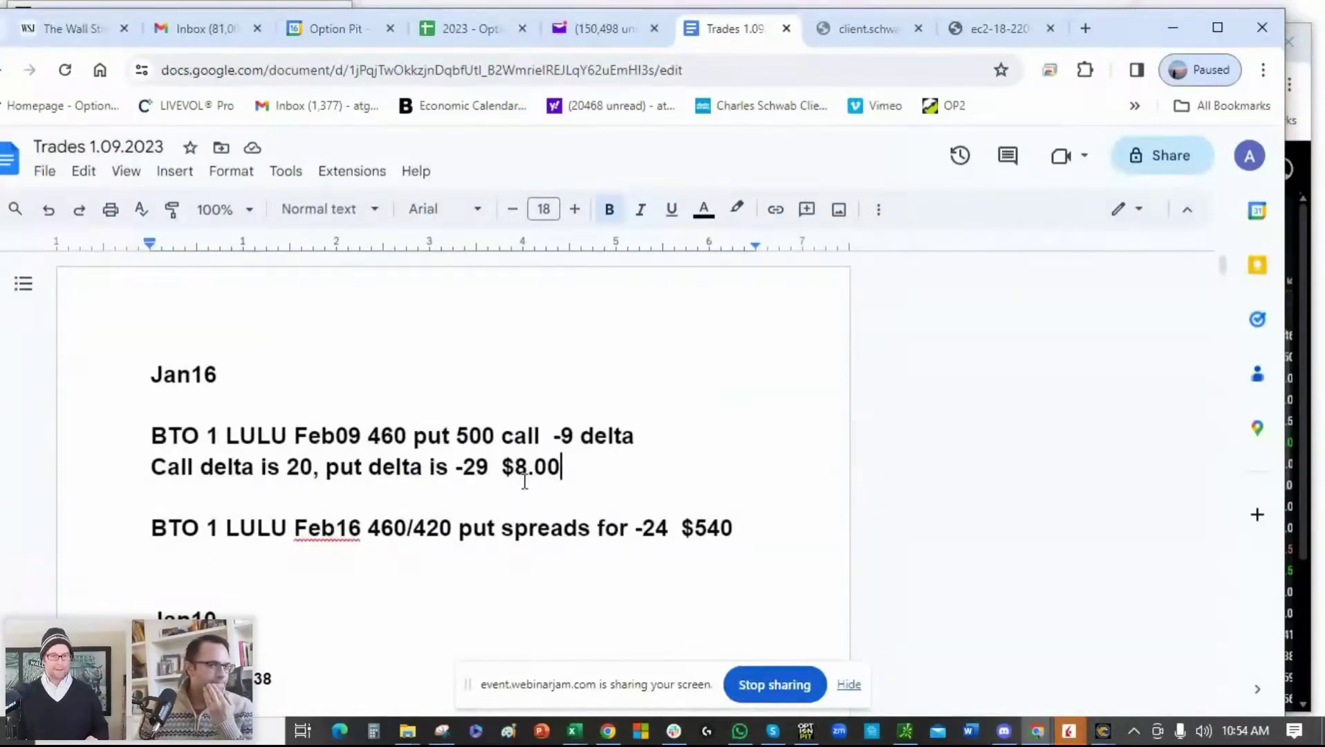
click(1101, 731)
click(1240, 673)
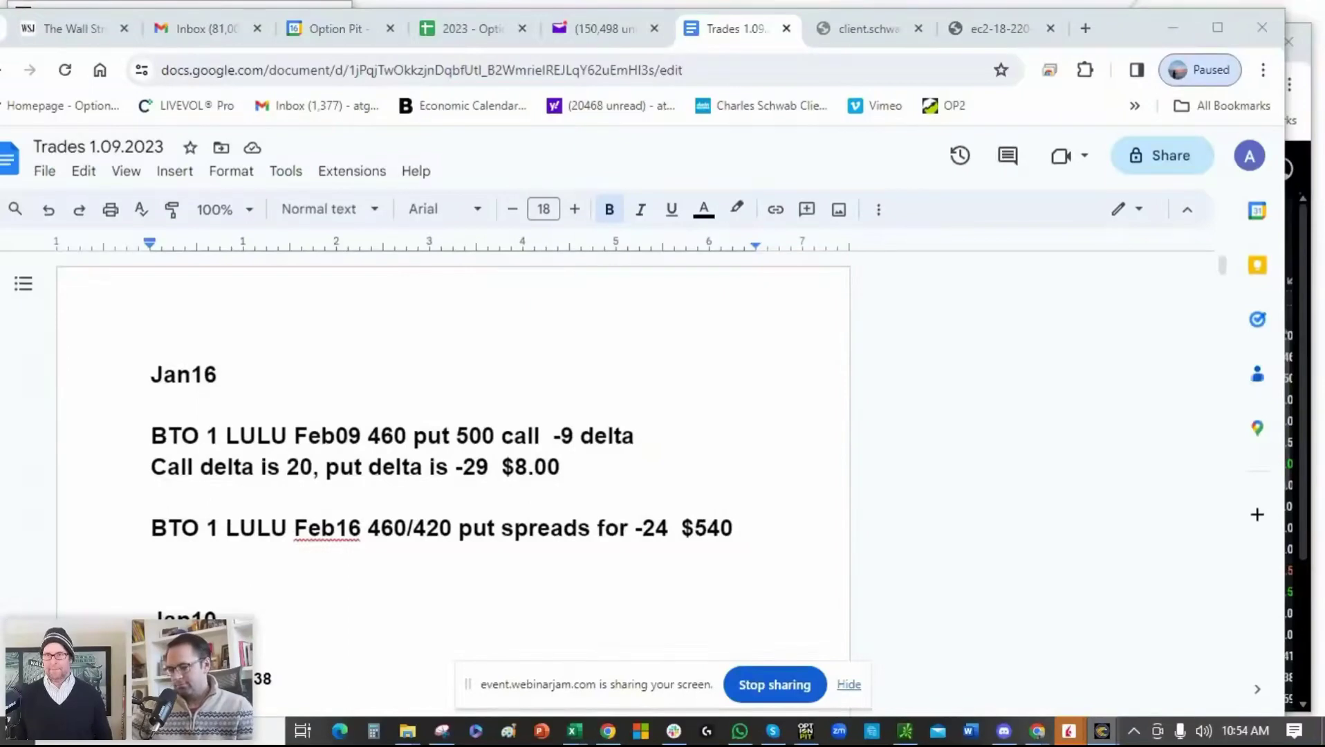
key(alt+Tab)
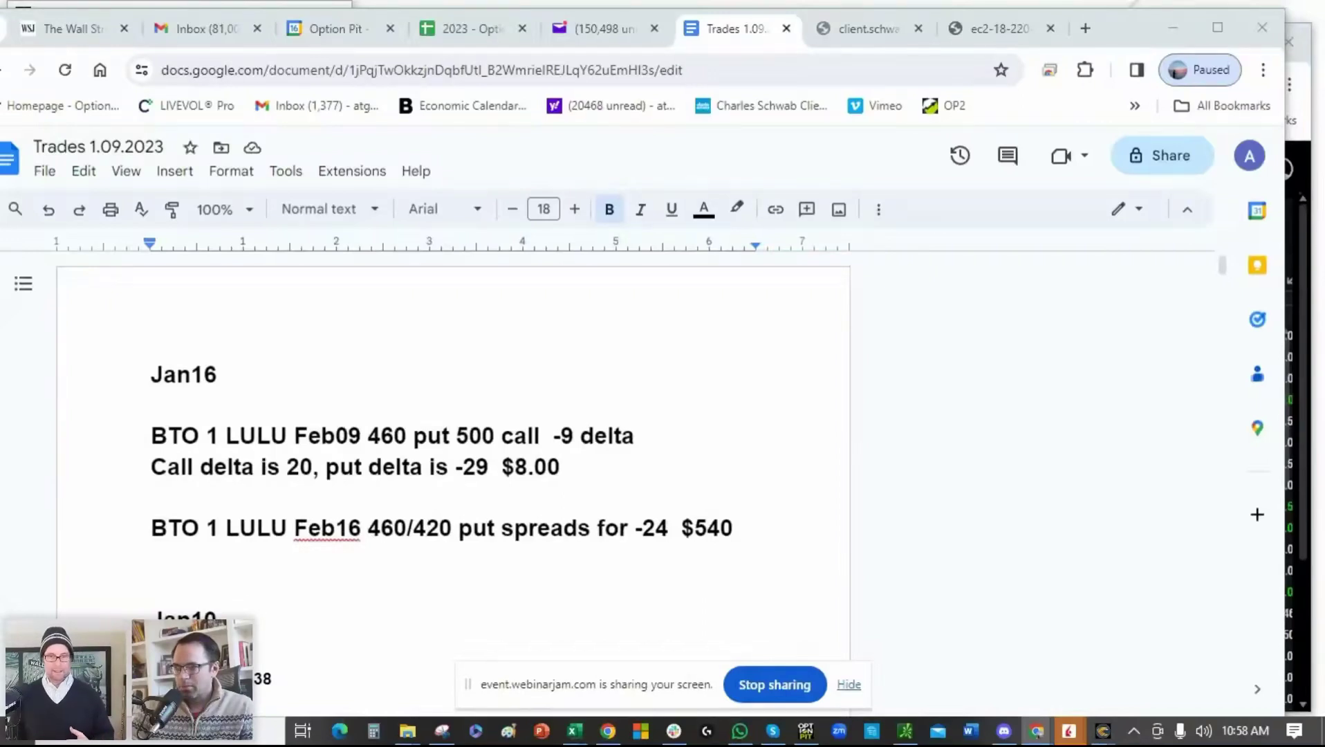
Show OptionPit Alerts' Recent Messages with both LULU bonus alerts, then place it over the trade log.
key(alt+Tab)
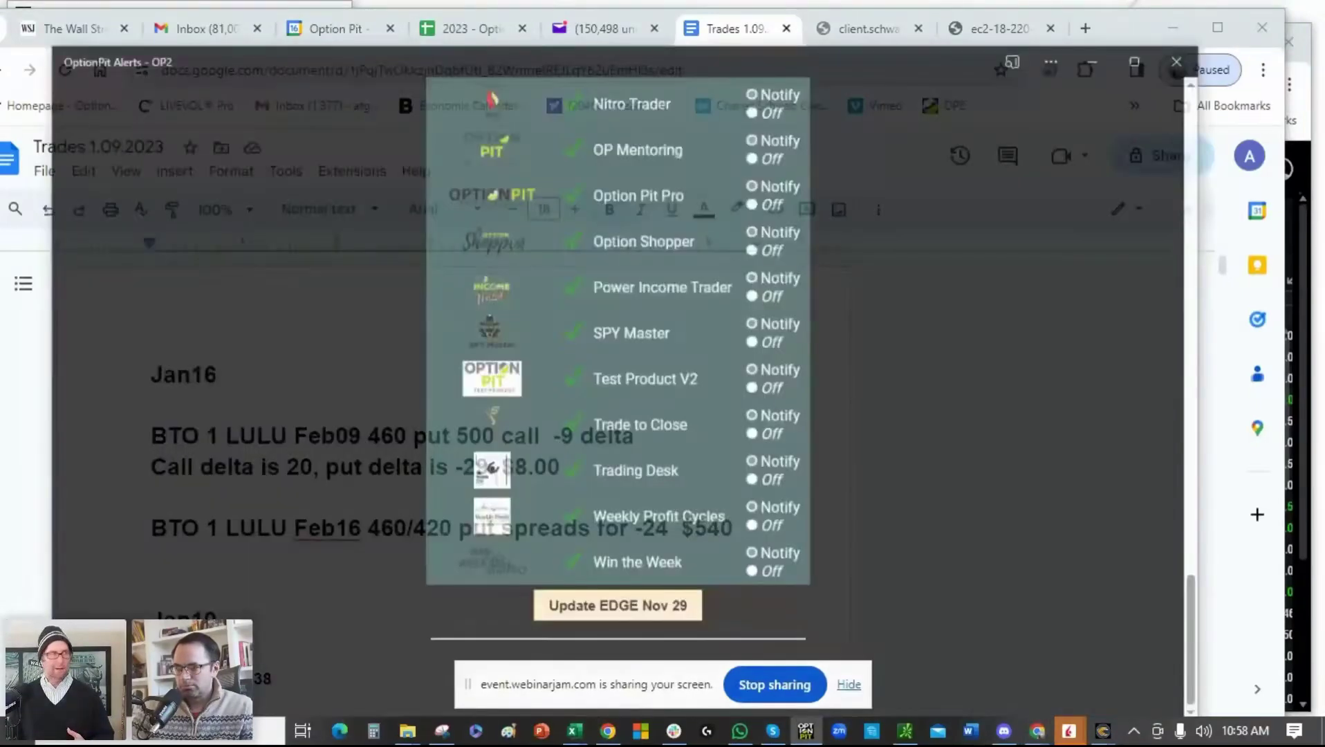
scroll(731, 254, up, 1)
scroll(779, 240, down, 2)
scroll(789, 228, up, 10)
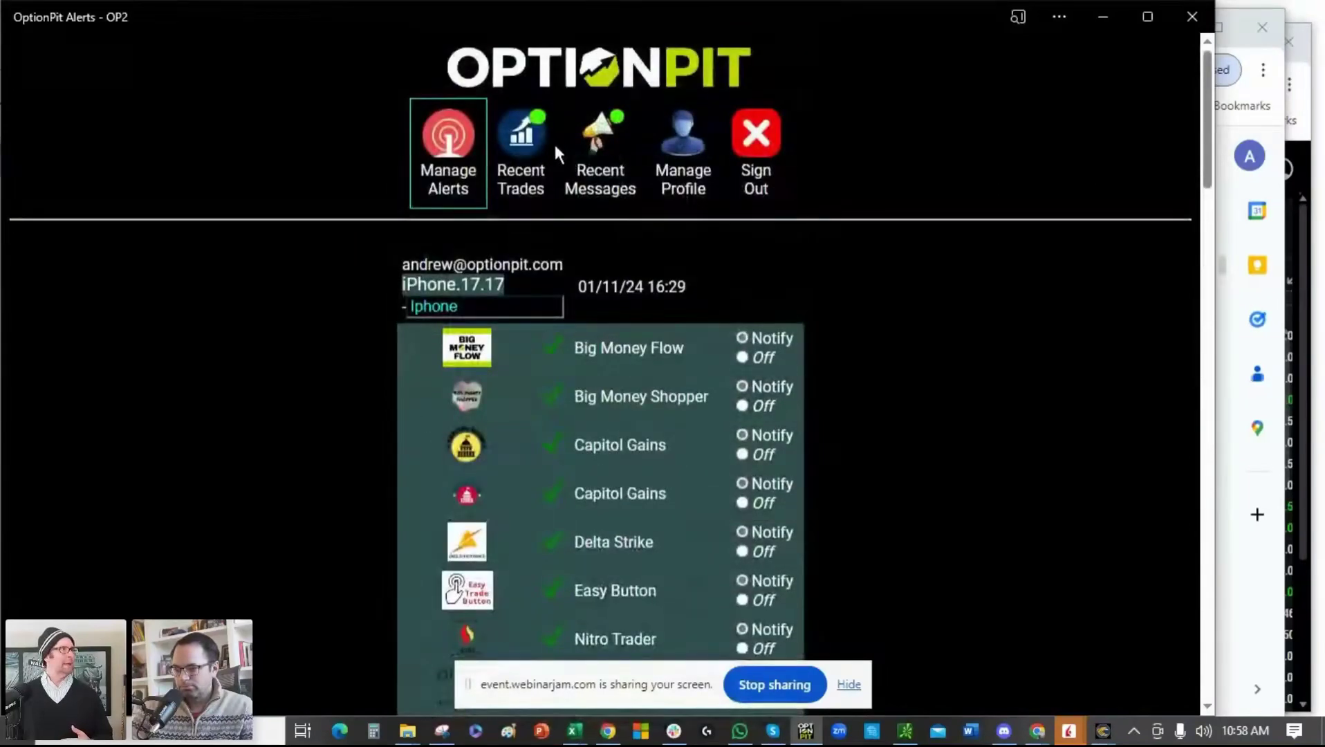
click(599, 142)
key(ctrl+a)
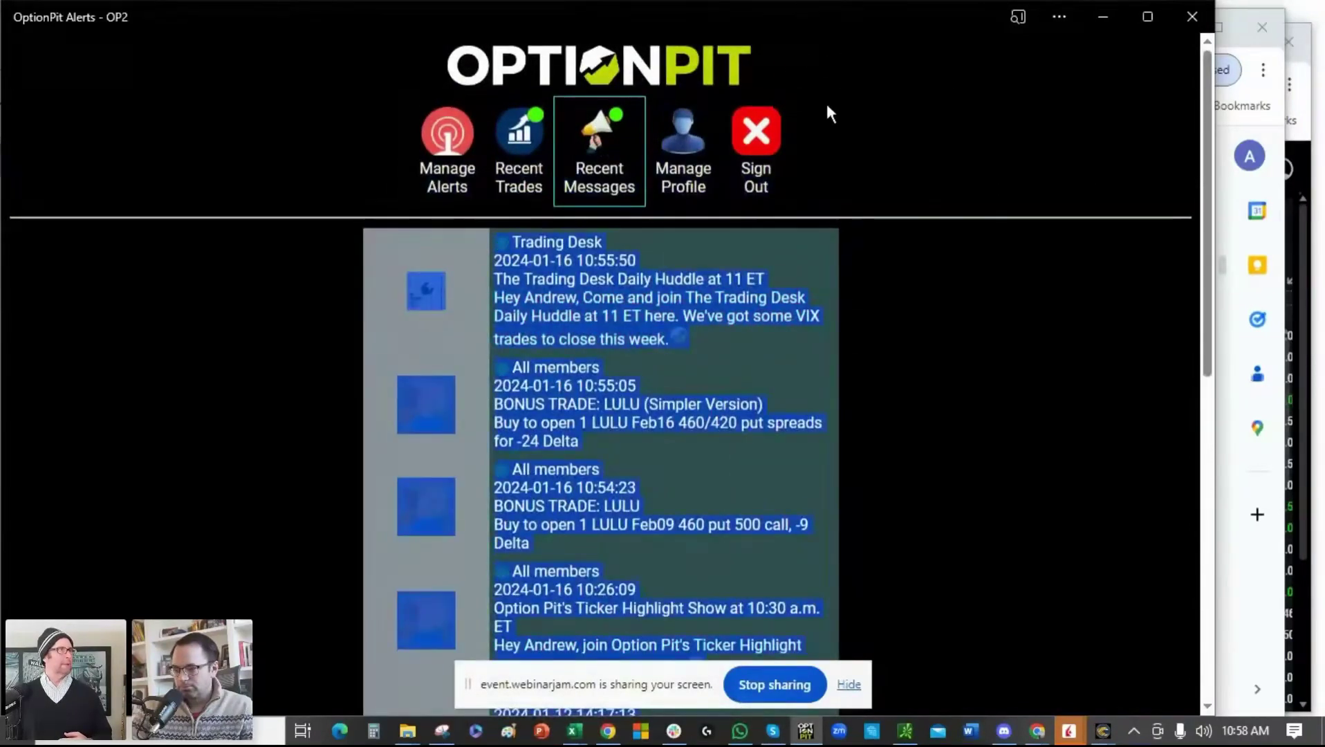
click(1103, 16)
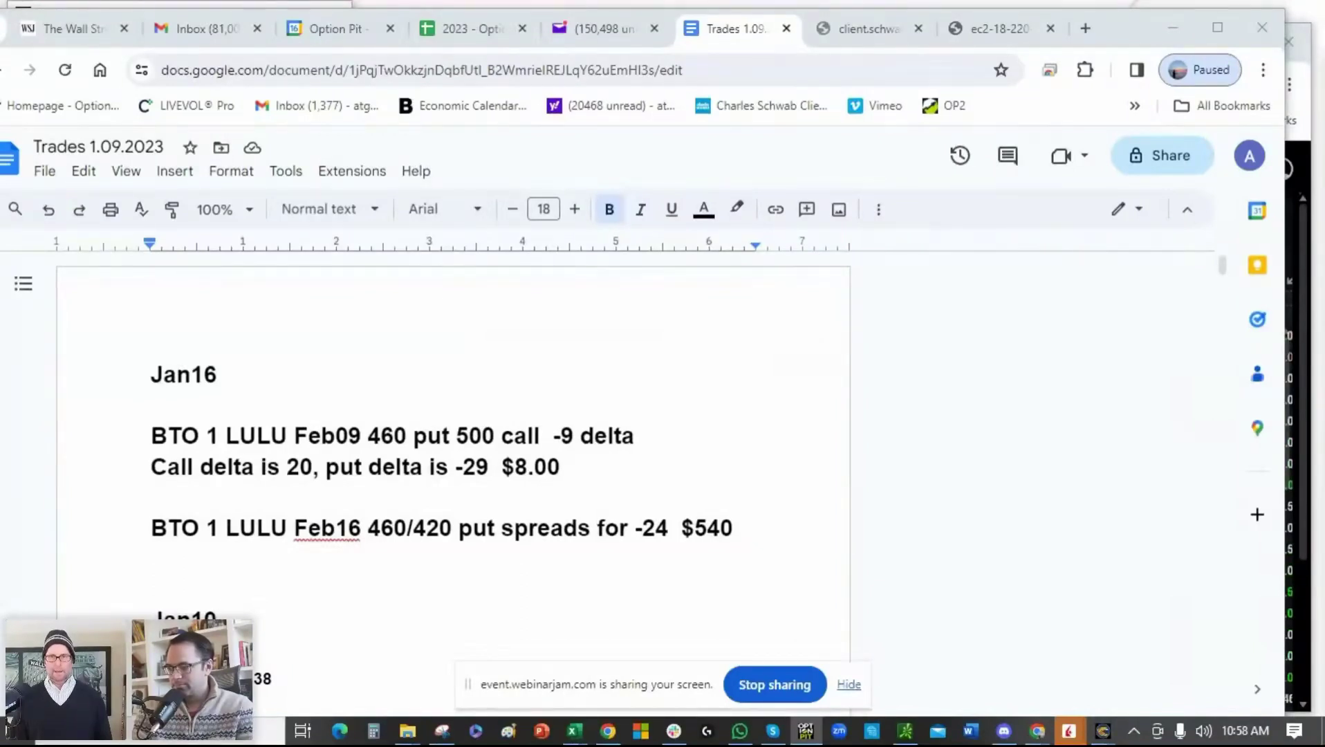
drag(1324, 63, 885, 49)
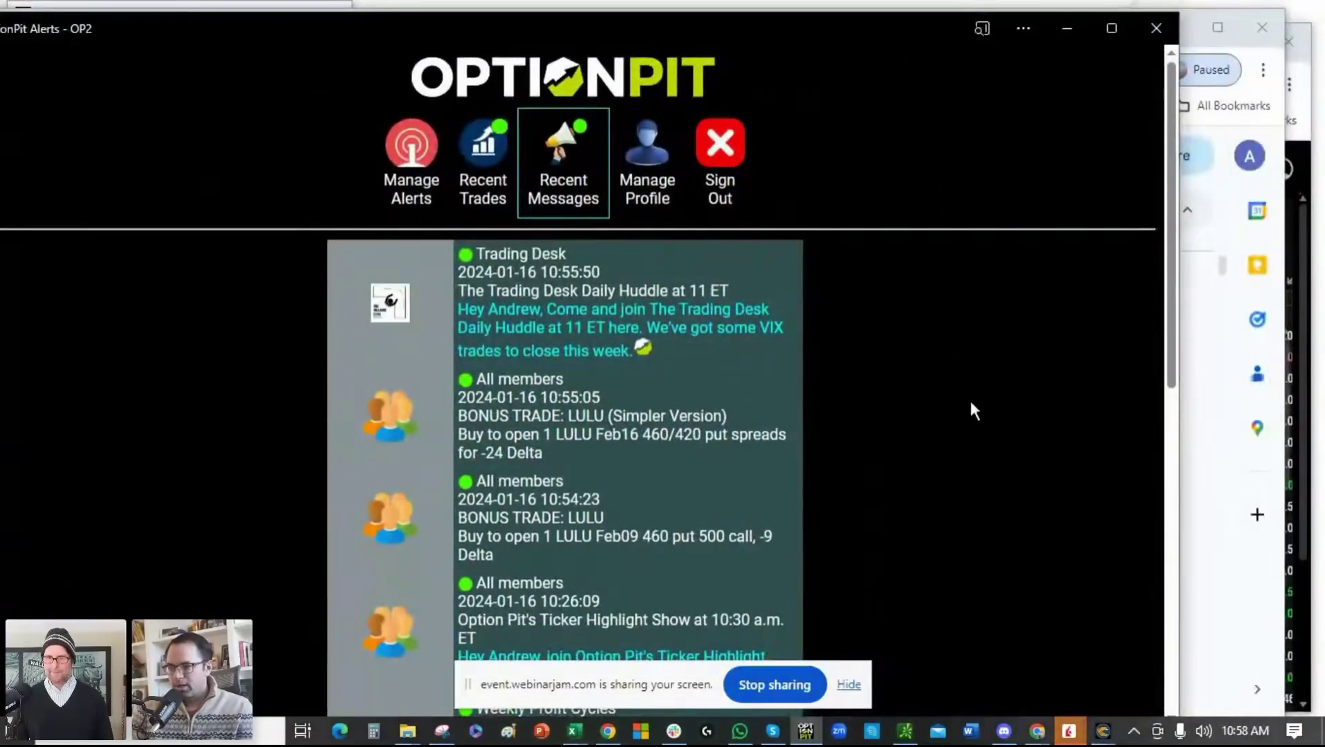